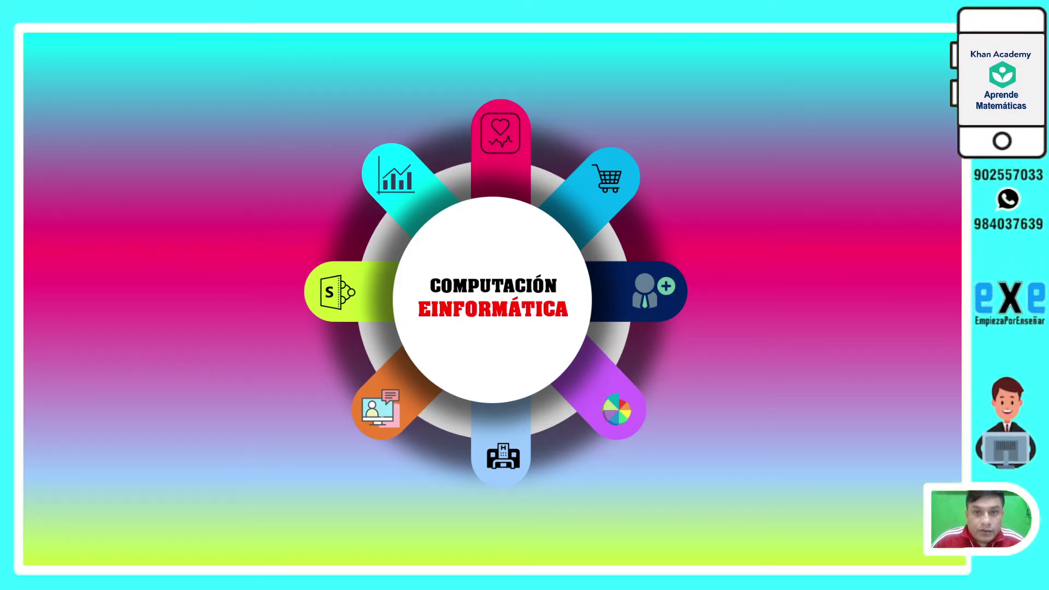
Exit the slideshow of the finished flower slide and return to Normal view.
key(Escape)
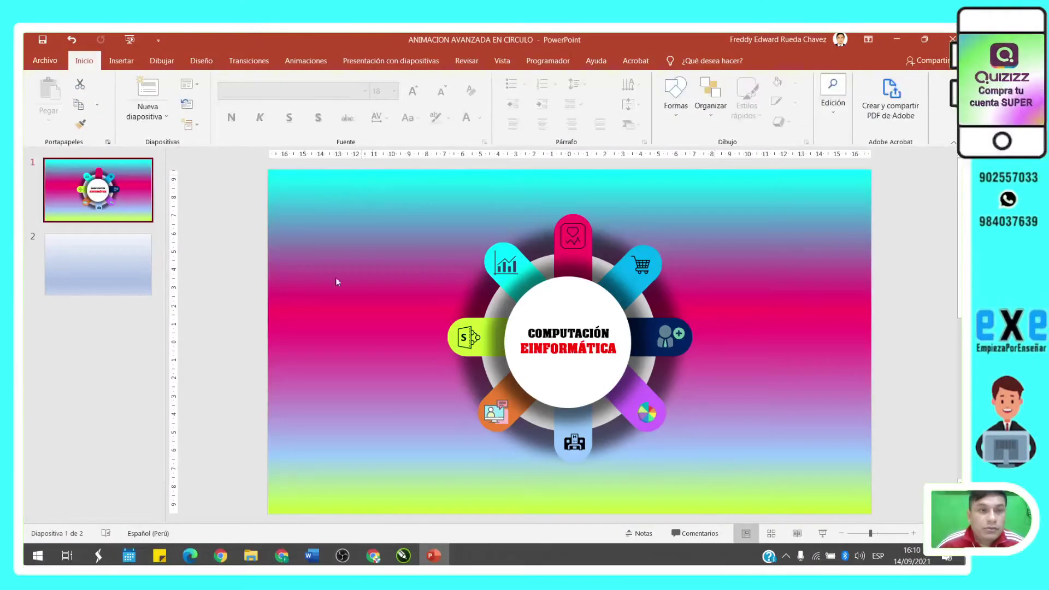
On slide 2, draw a tall rounded rectangle and round its corners fully into a capsule.
key(Page_Down)
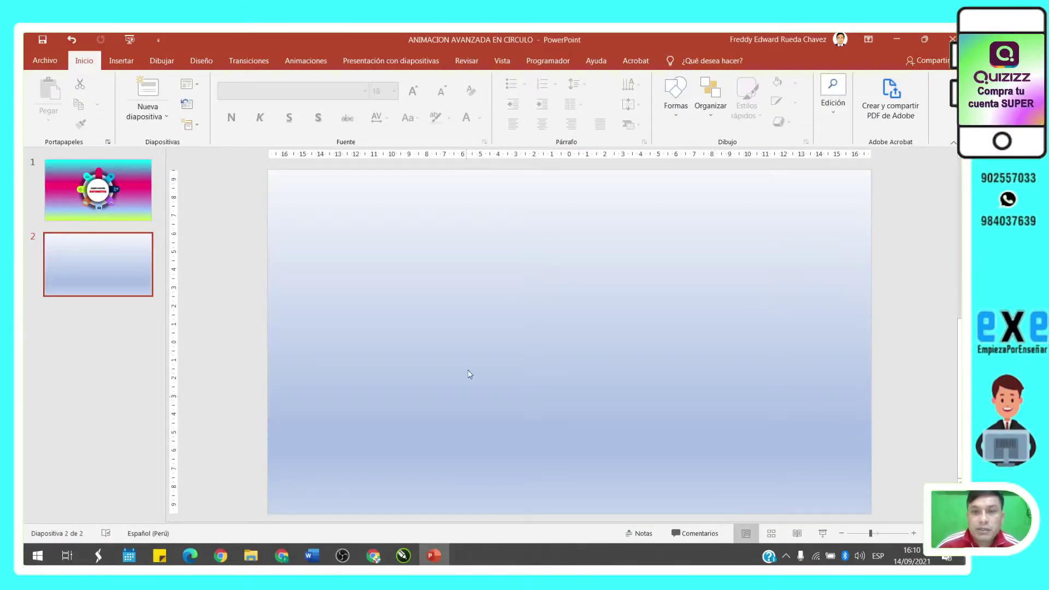
click(685, 118)
click(725, 147)
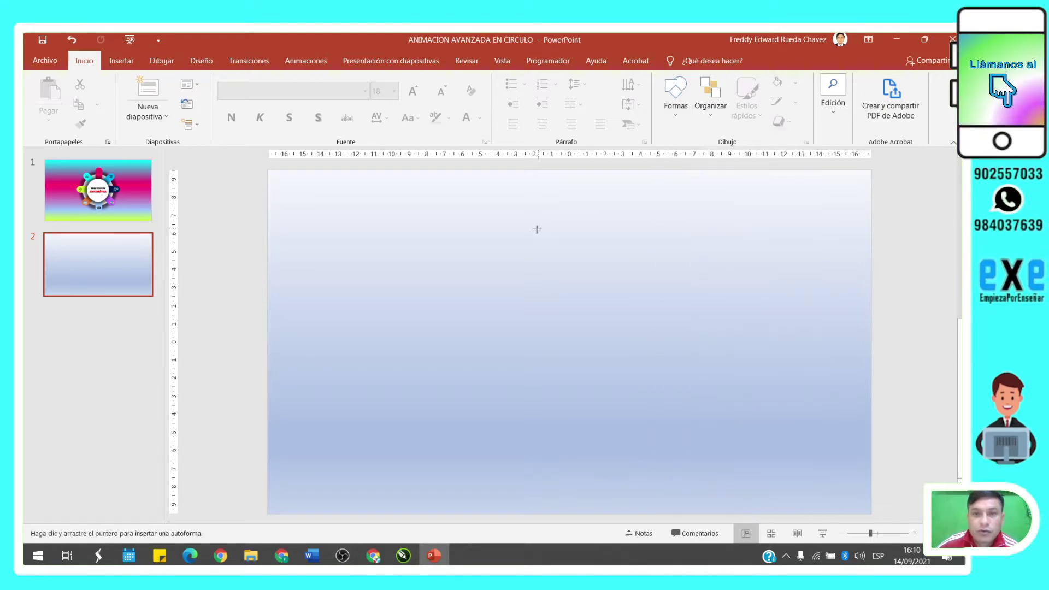
mouse_move(536, 229)
mouse_down()
mouse_move(665, 448)
mouse_move(613, 477)
mouse_up()
drag(583, 384, 579, 374)
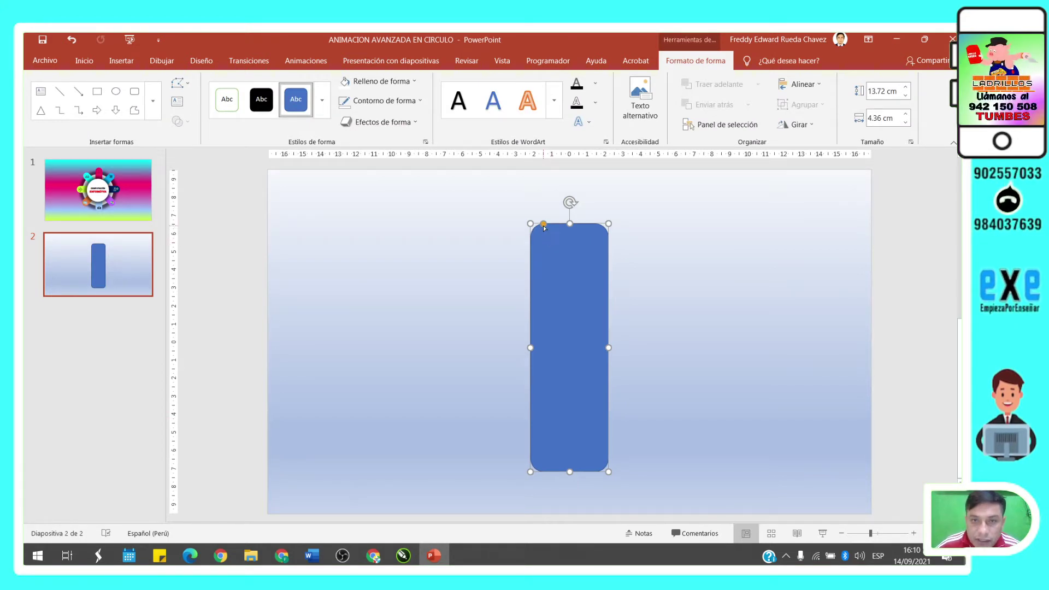
drag(543, 224, 551, 228)
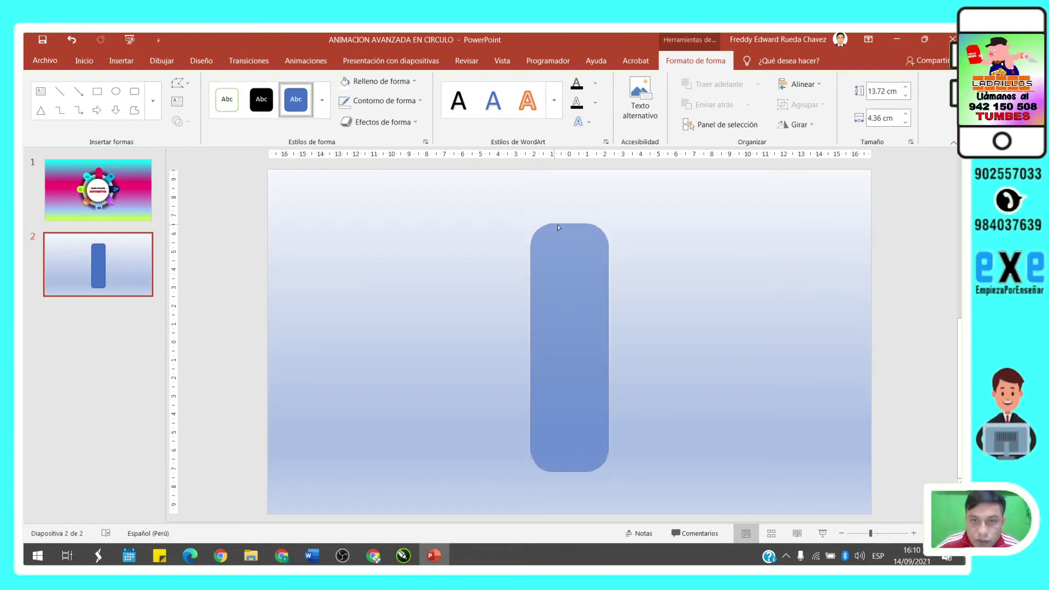
drag(558, 227, 576, 225)
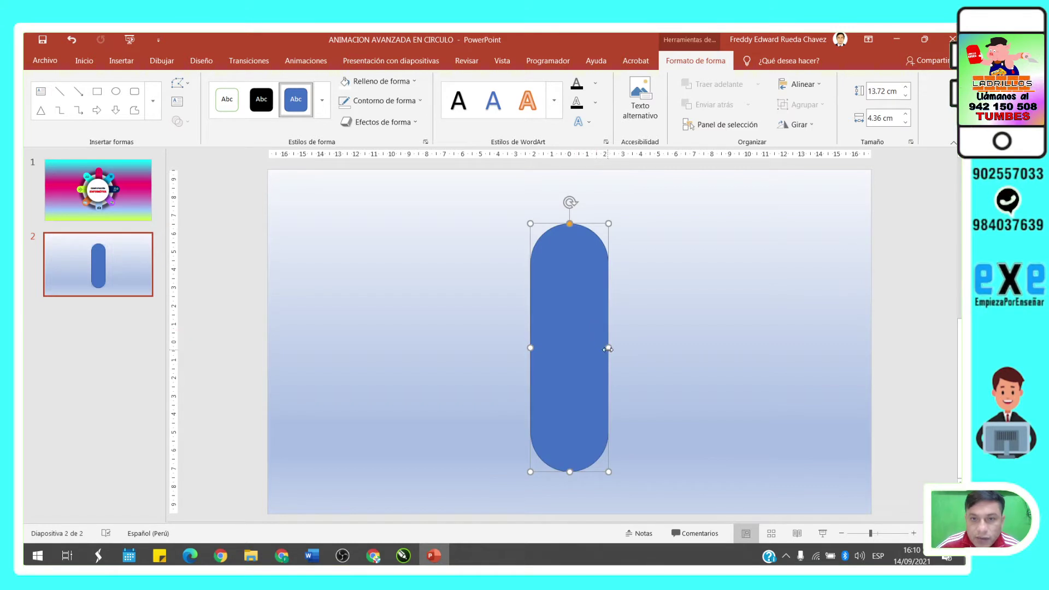
Resize the capsule to 3.11 × 14.66 cm and duplicate it alongside.
mouse_move(608, 348)
mouse_down()
mouse_move(585, 349)
mouse_move(590, 328)
mouse_up()
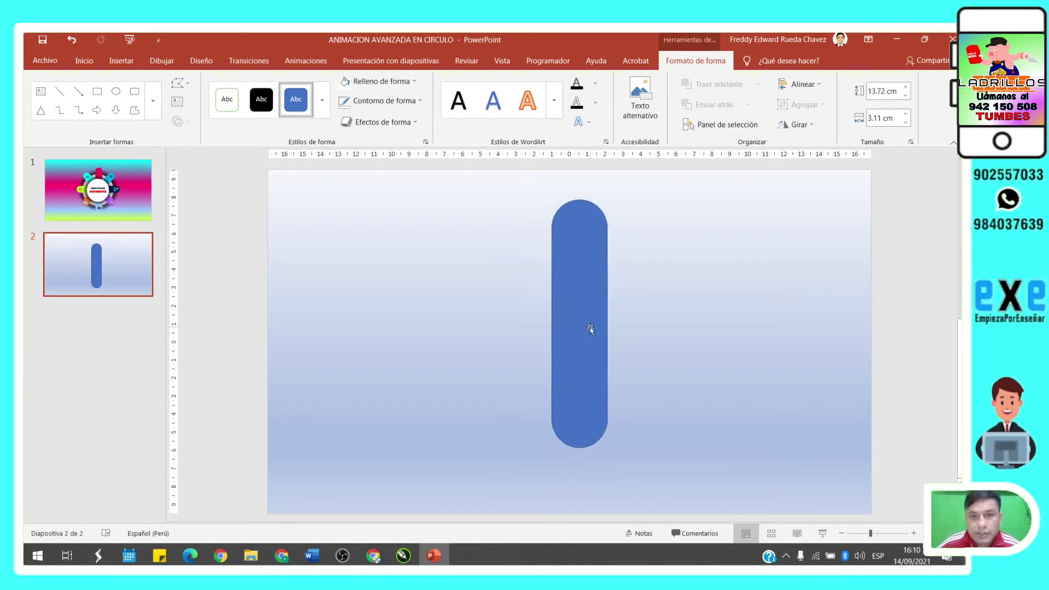
drag(580, 448, 580, 465)
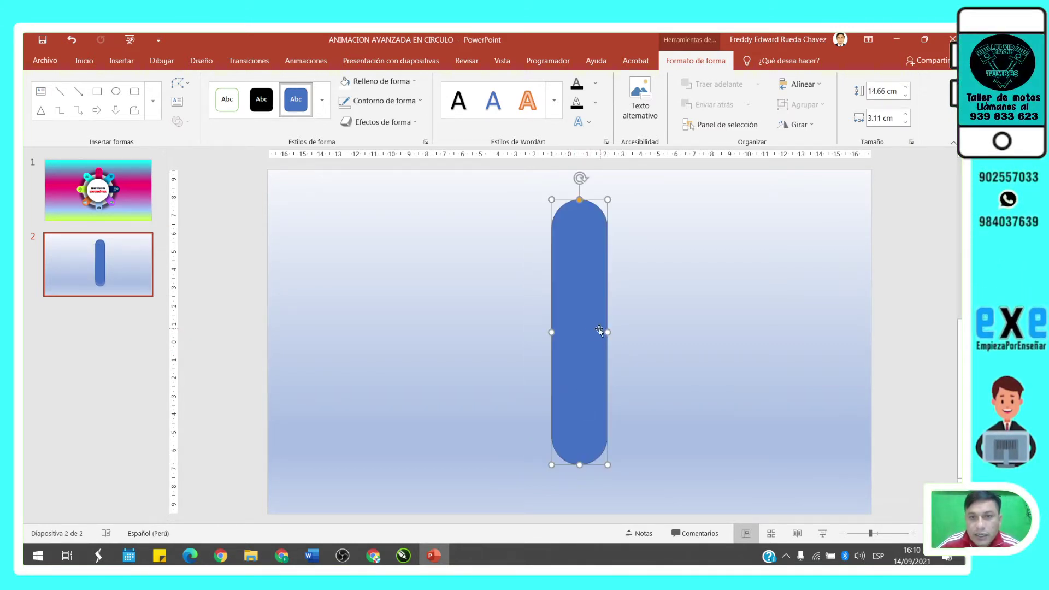
drag(600, 331, 583, 339)
right_click(581, 332)
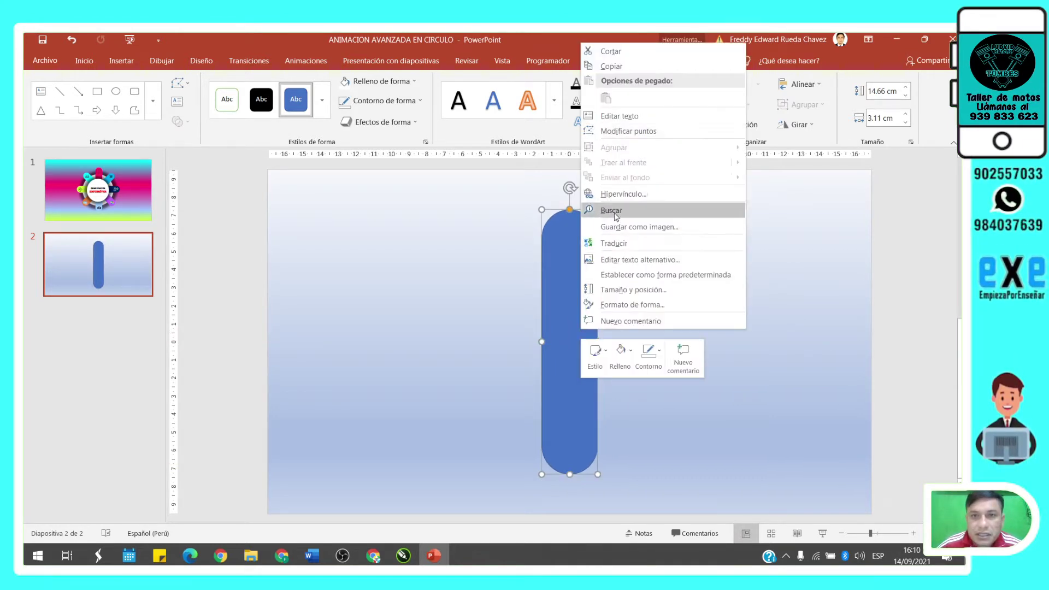
click(541, 302)
mouse_move(573, 317)
mouse_down()
mouse_move(773, 331)
mouse_move(752, 338)
mouse_move(819, 326)
mouse_up()
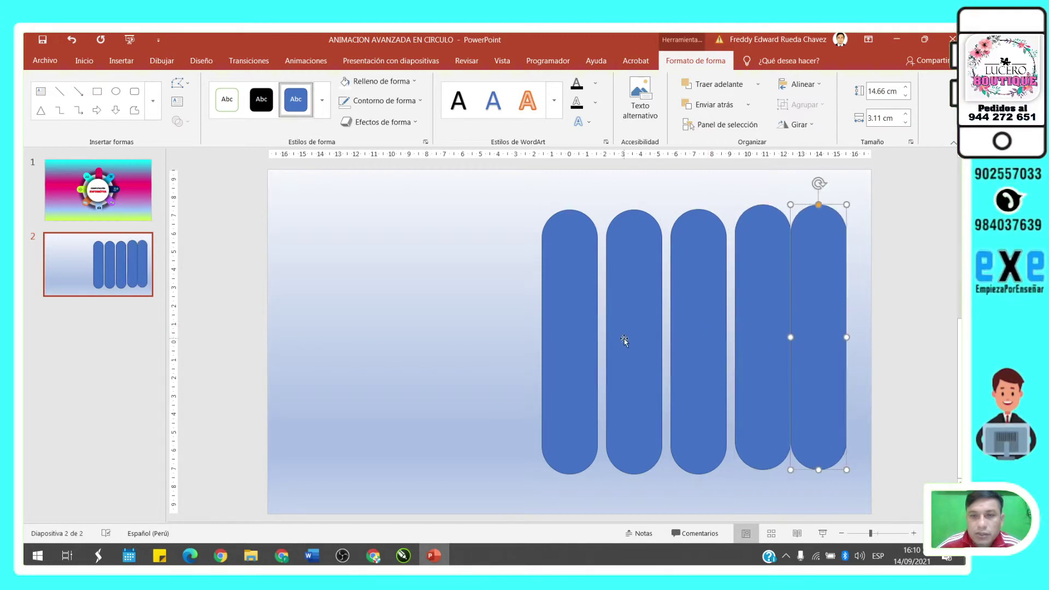
Fill the first capsule green and the second capsule cyan.
click(661, 328)
click(571, 305)
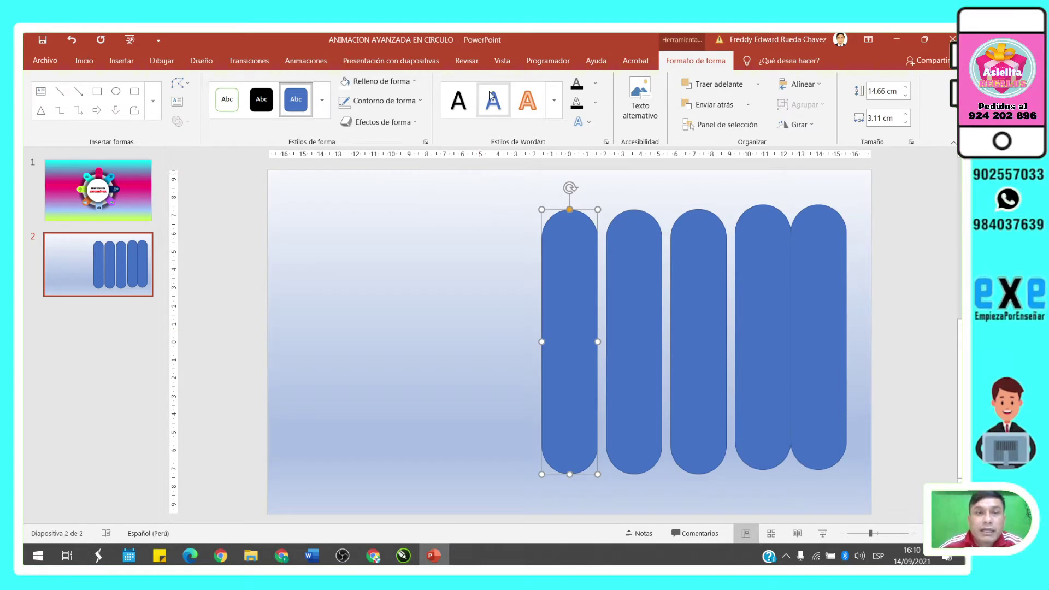
click(414, 82)
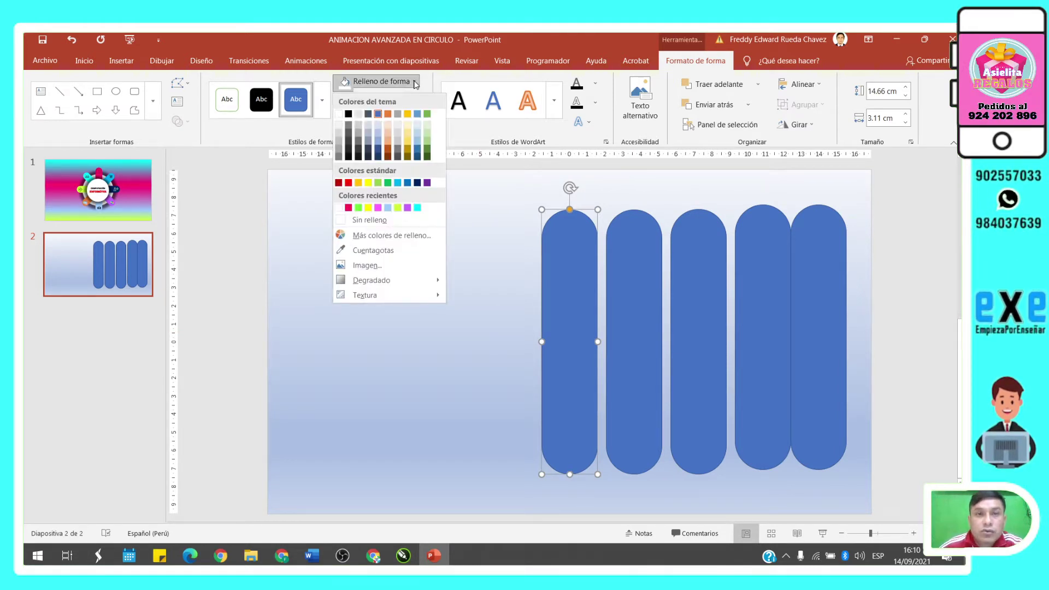
click(360, 208)
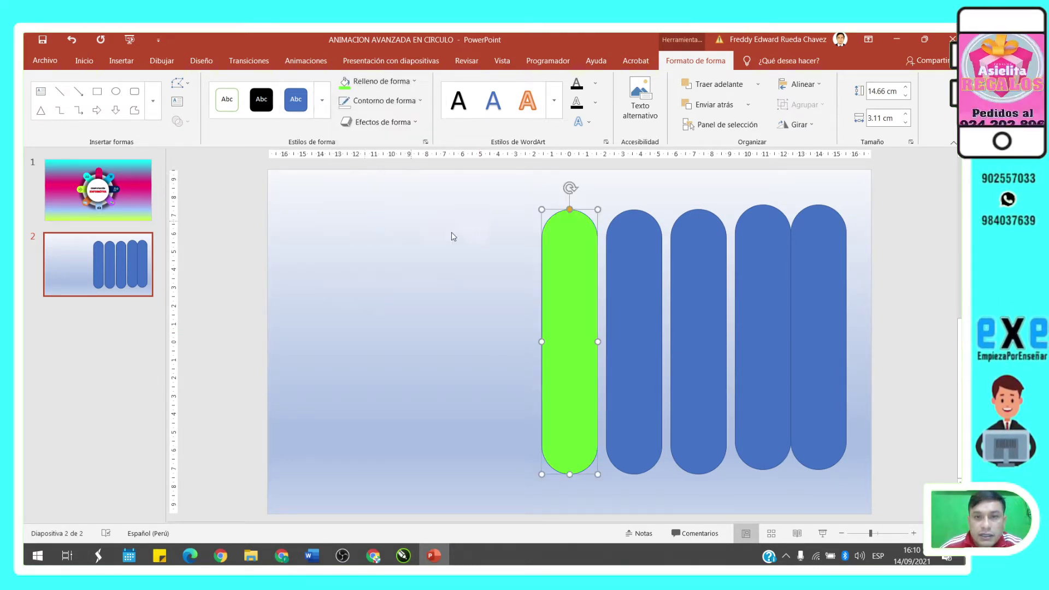
click(629, 292)
click(414, 81)
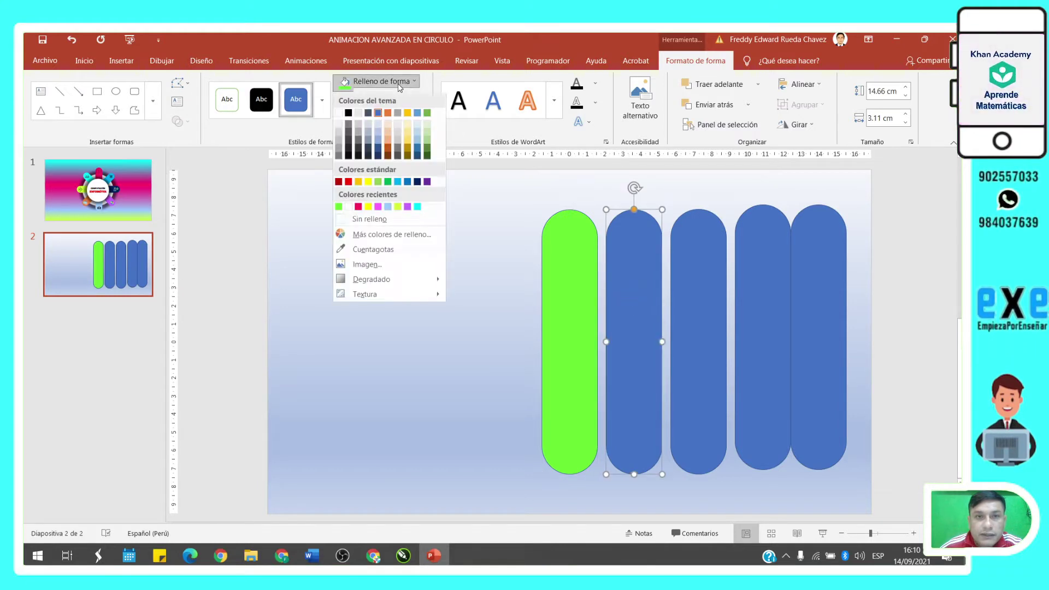
click(415, 207)
Fill the third capsule magenta from the standard colour palette in Más colores de relleno.
click(698, 257)
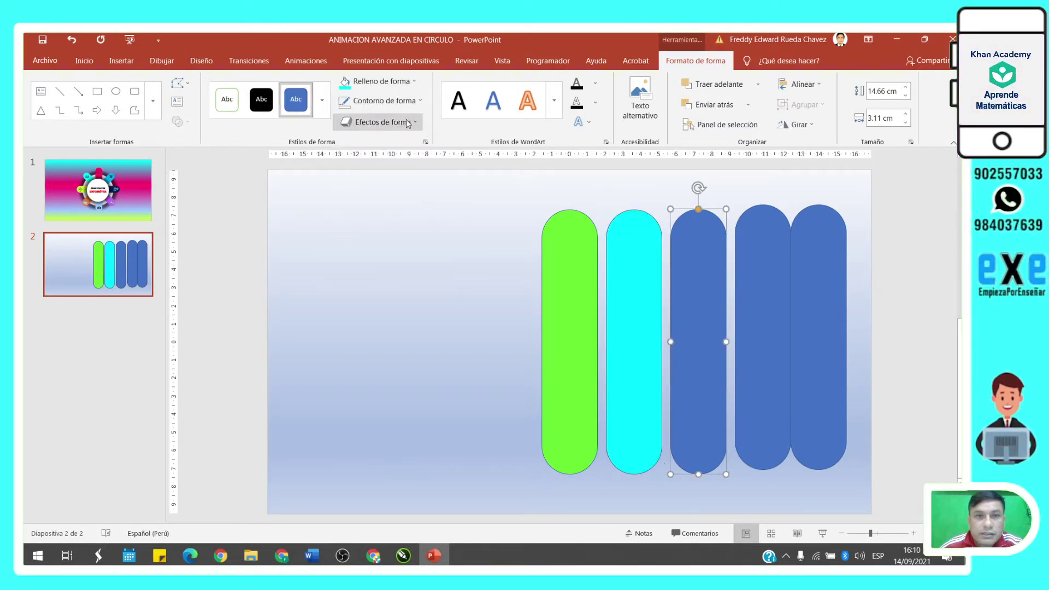
click(381, 81)
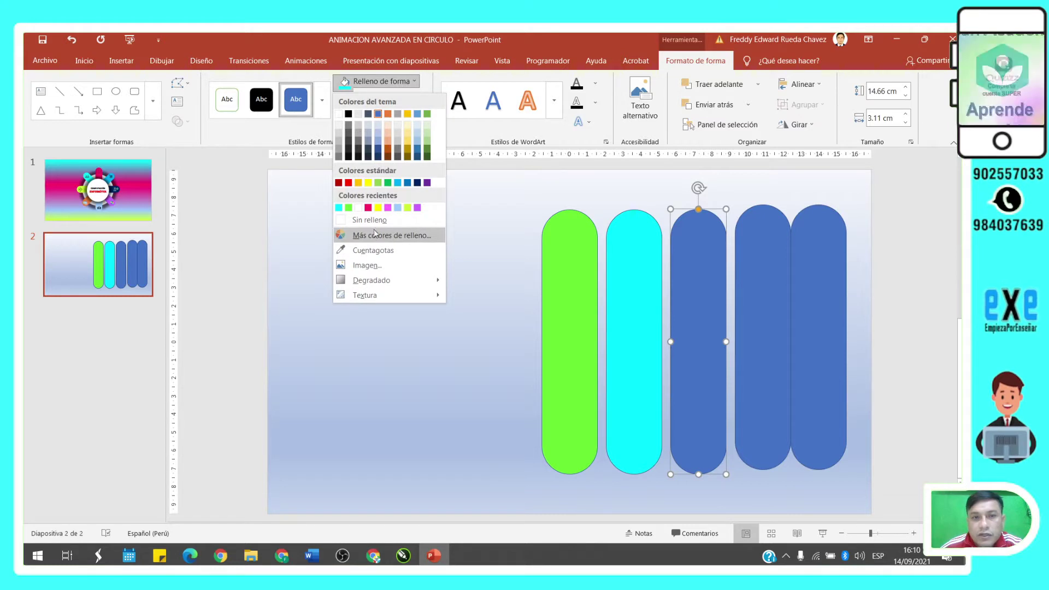
click(383, 236)
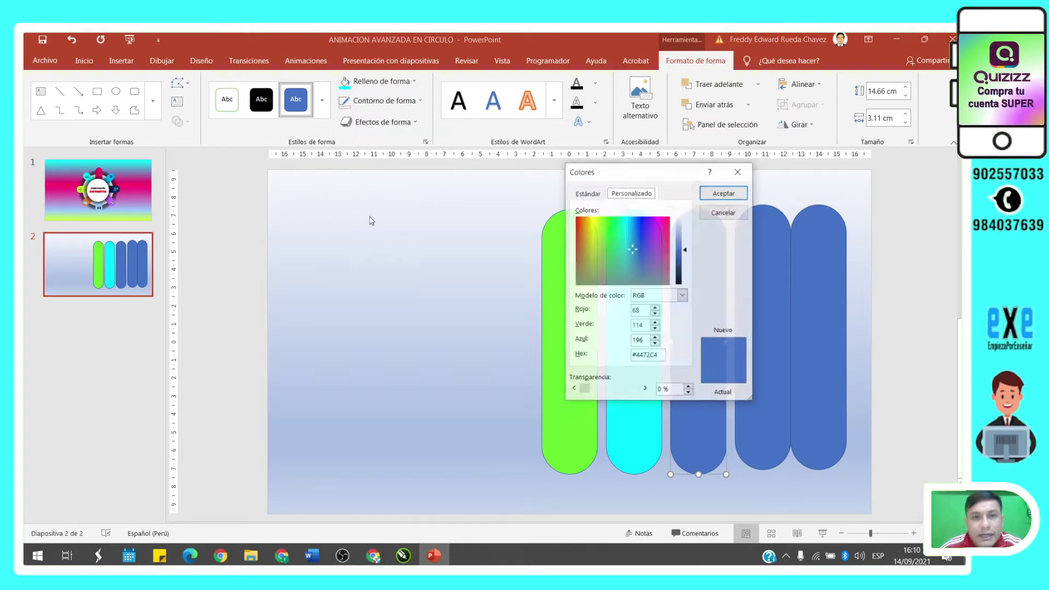
click(587, 194)
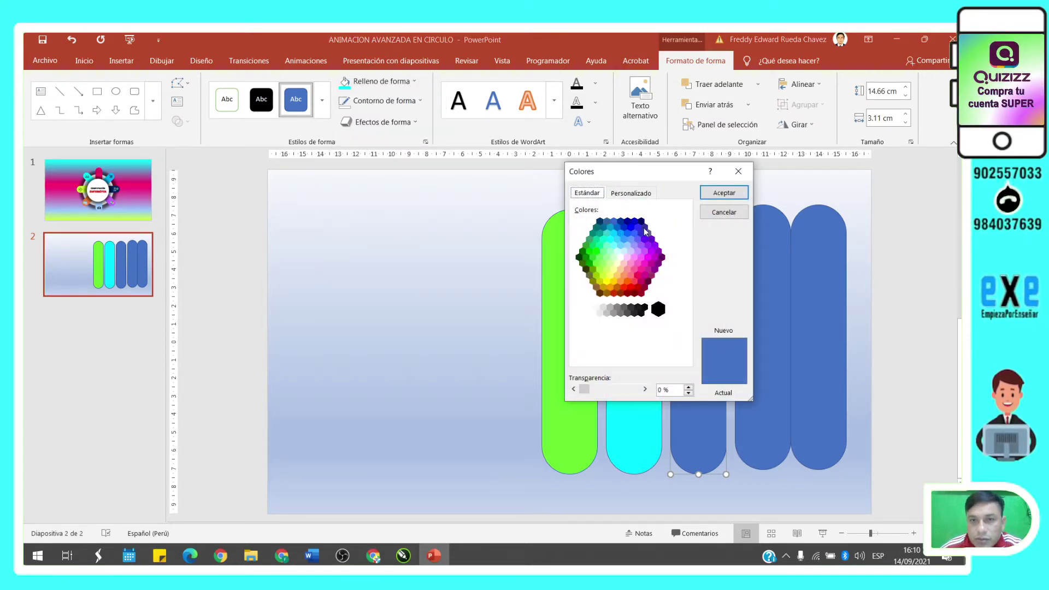
click(641, 257)
click(724, 192)
Fill the fourth capsule yellow-green and the fifth capsule light blue.
click(753, 265)
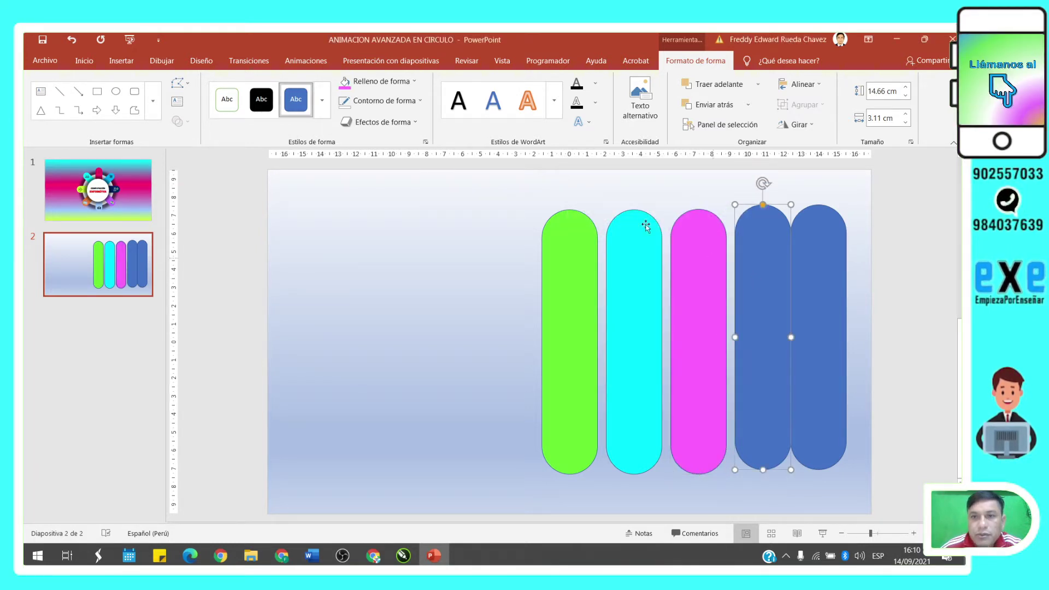
click(394, 80)
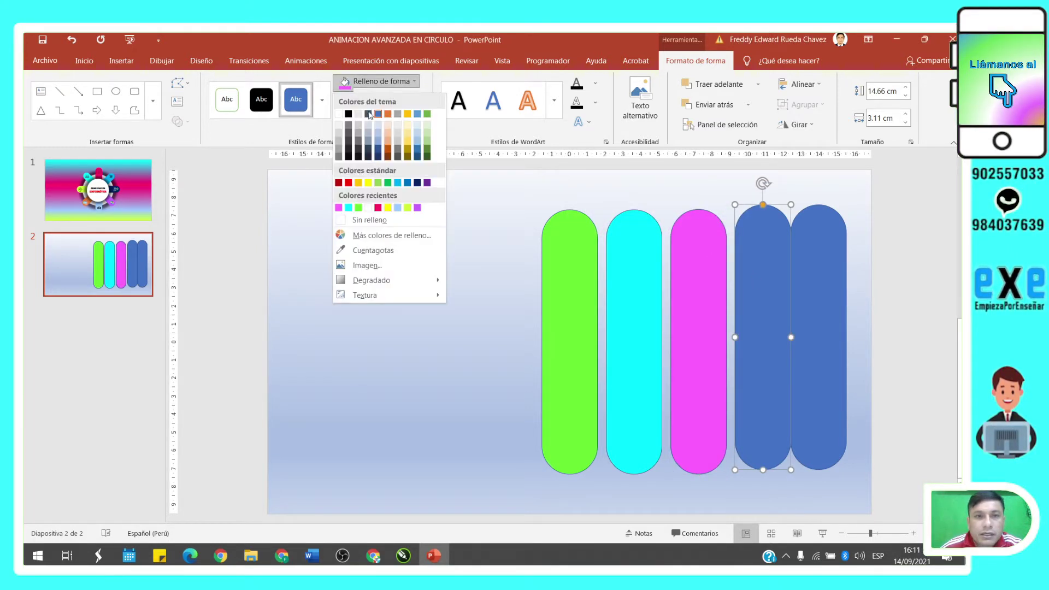
click(408, 208)
click(804, 270)
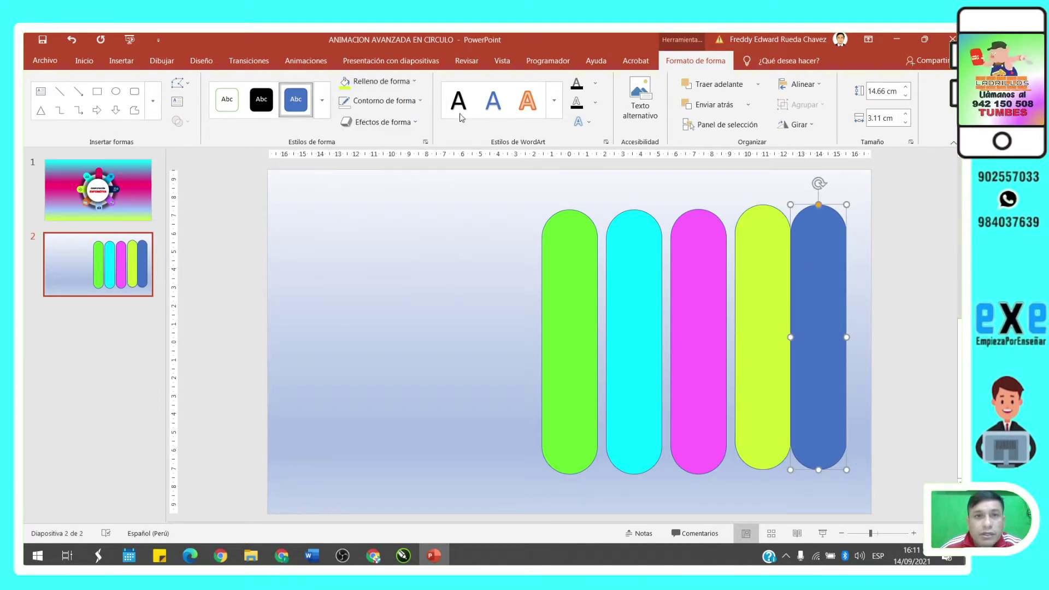
click(399, 82)
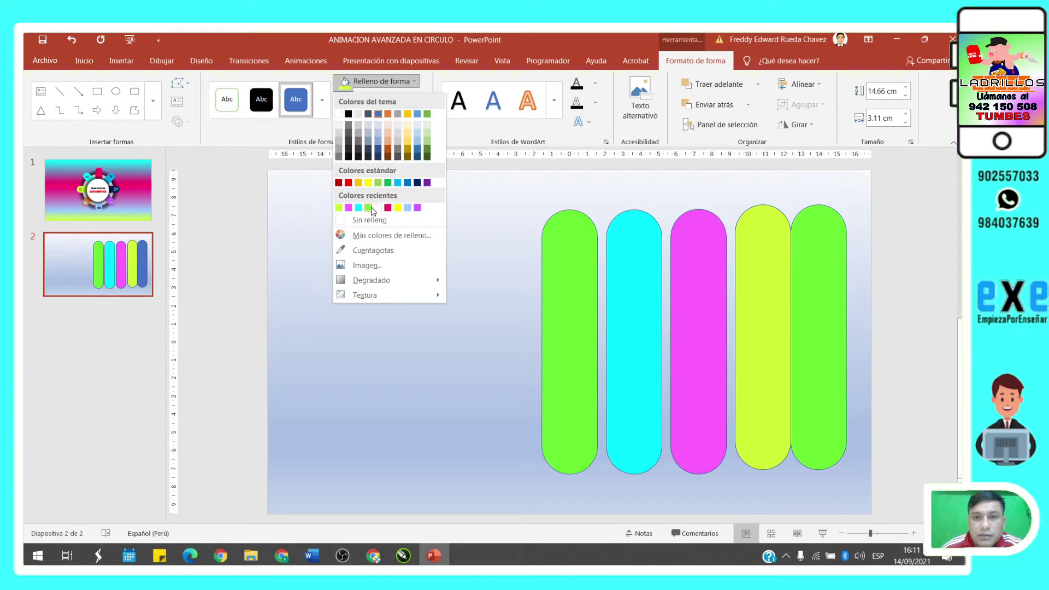
click(407, 208)
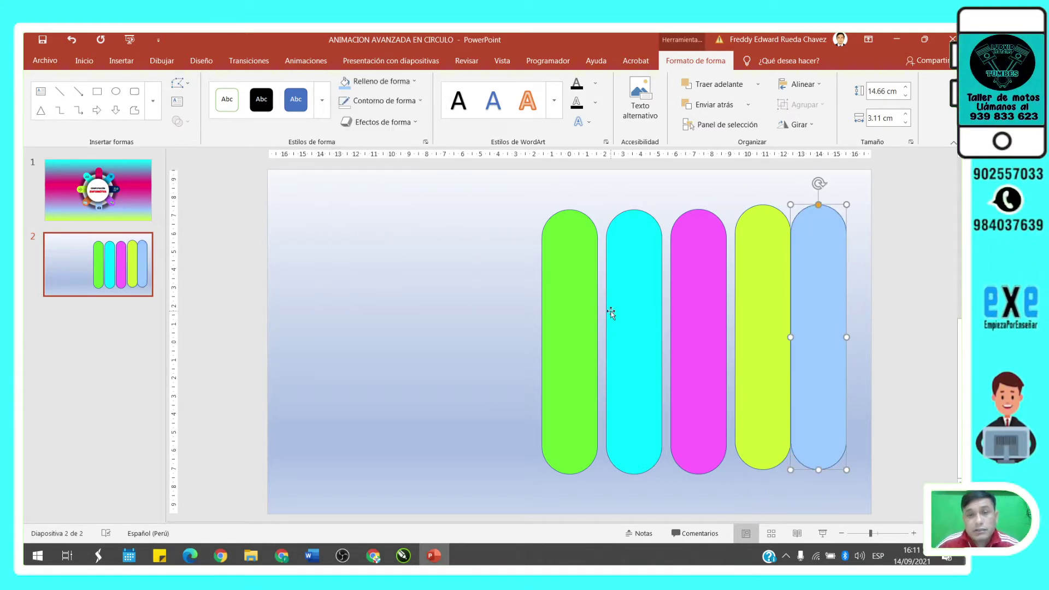
Rotate the cyan capsule 90° right and centre it across the green one.
drag(609, 312, 454, 257)
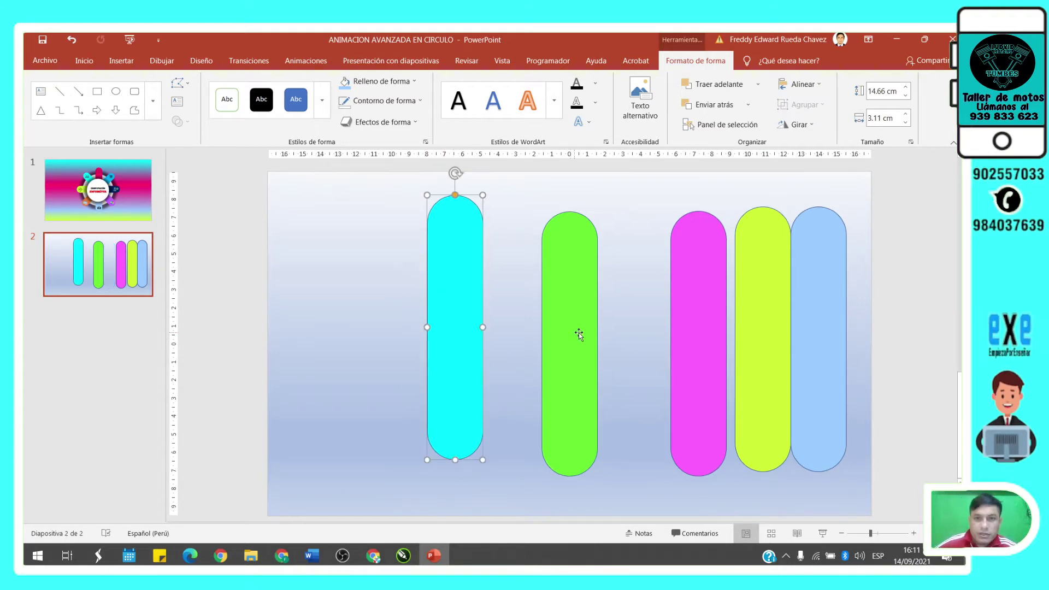
drag(579, 332, 565, 335)
drag(471, 322, 538, 339)
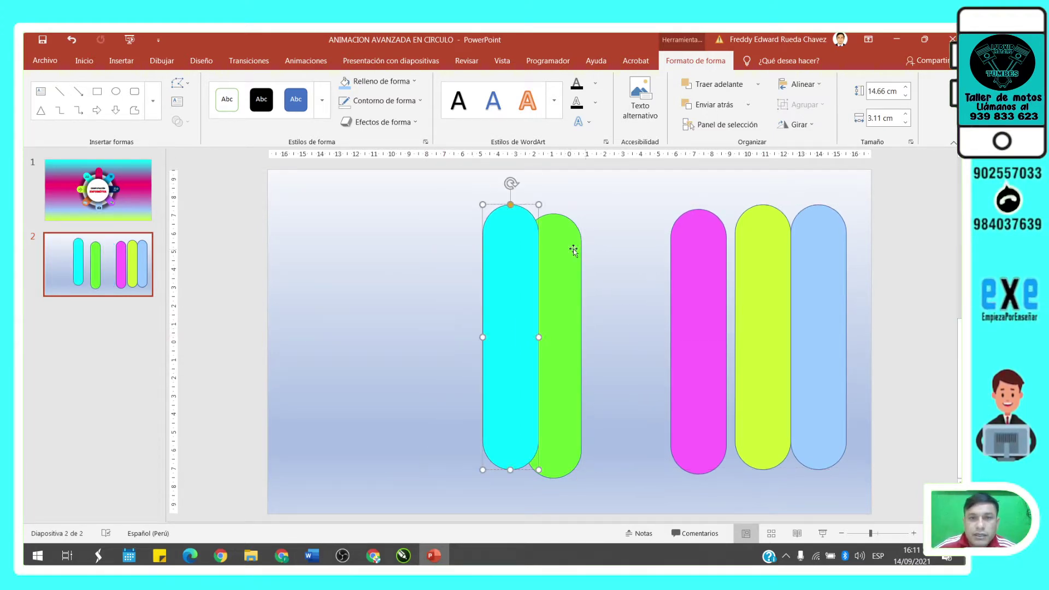
click(796, 125)
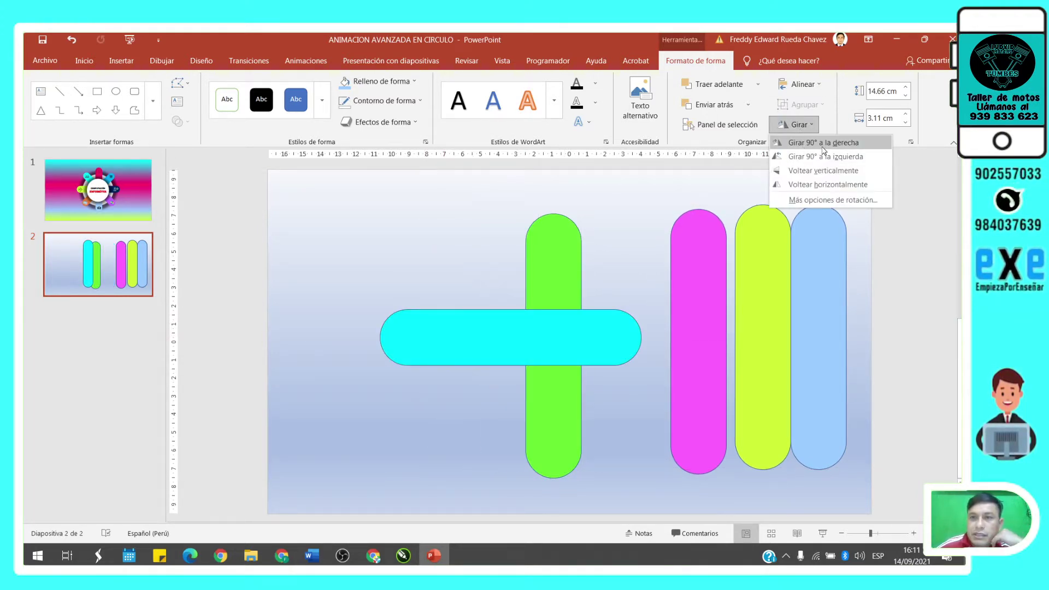
click(823, 142)
mouse_move(608, 314)
mouse_down()
mouse_move(609, 343)
mouse_move(623, 337)
mouse_up()
Tilt the magenta and yellow-green capsules diagonally across the cross, then select the extra blue pill.
drag(713, 317, 521, 292)
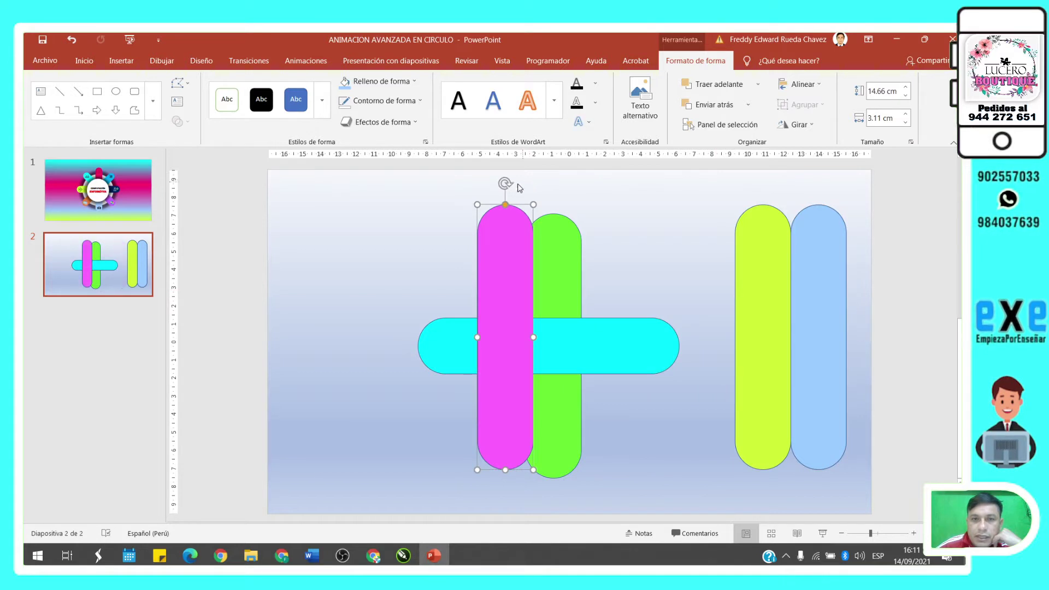
drag(524, 190, 613, 219)
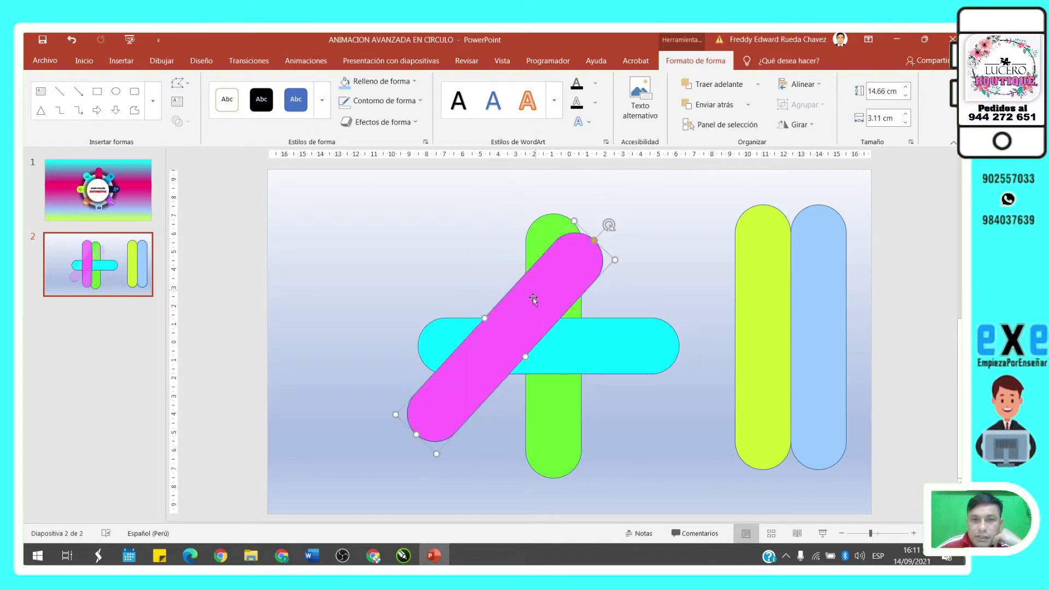
mouse_move(514, 304)
mouse_down()
mouse_move(594, 316)
mouse_move(584, 321)
mouse_up()
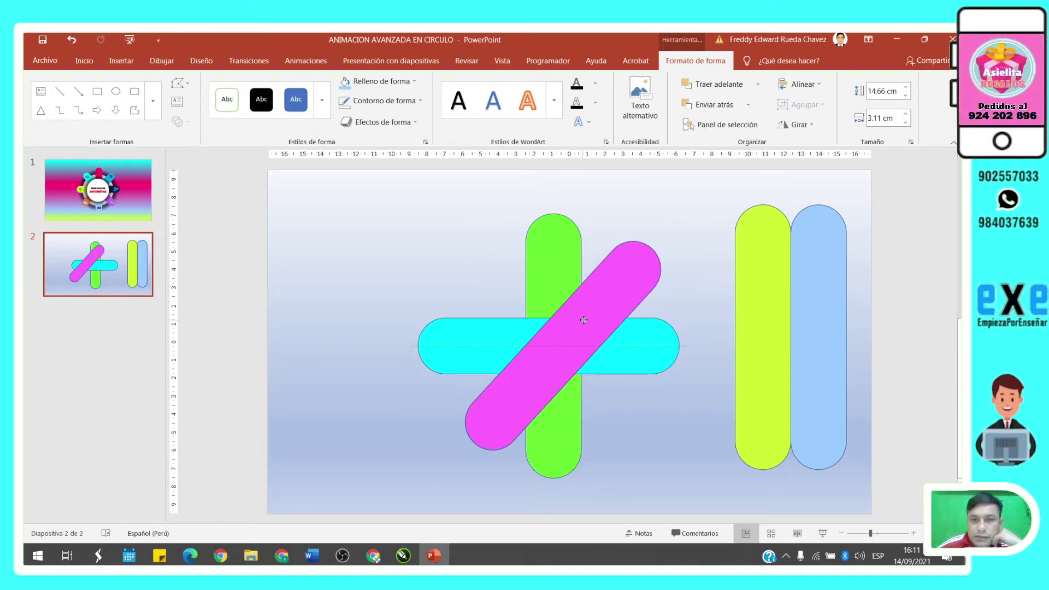
drag(768, 347, 591, 355)
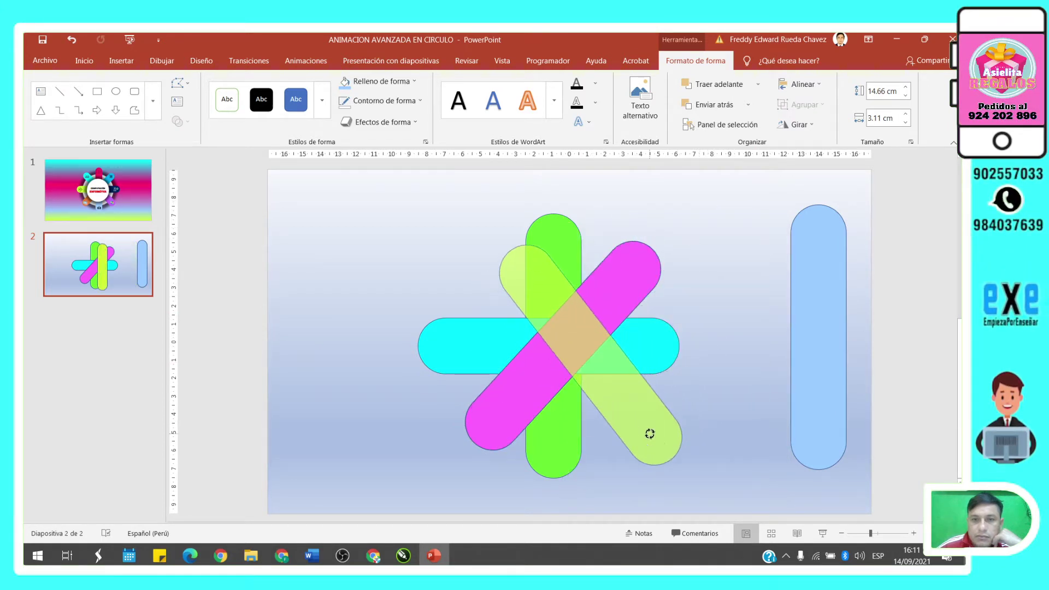
mouse_move(592, 203)
mouse_down()
mouse_move(656, 425)
mouse_move(609, 420)
mouse_up()
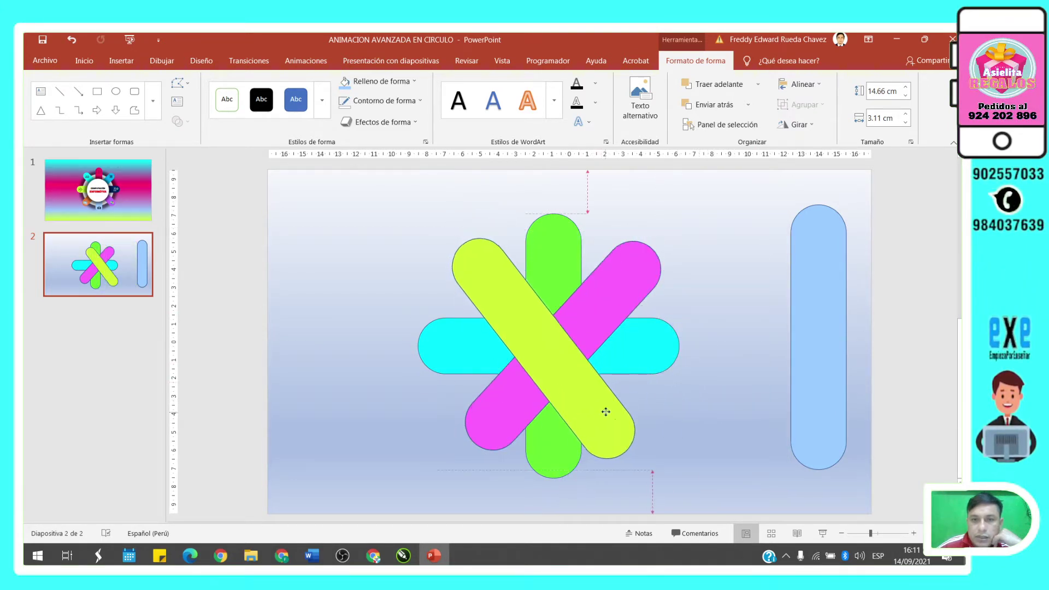
click(831, 369)
Delete the extra blue pill and middle-align the yellow-green and magenta diagonal pills.
key(Delete)
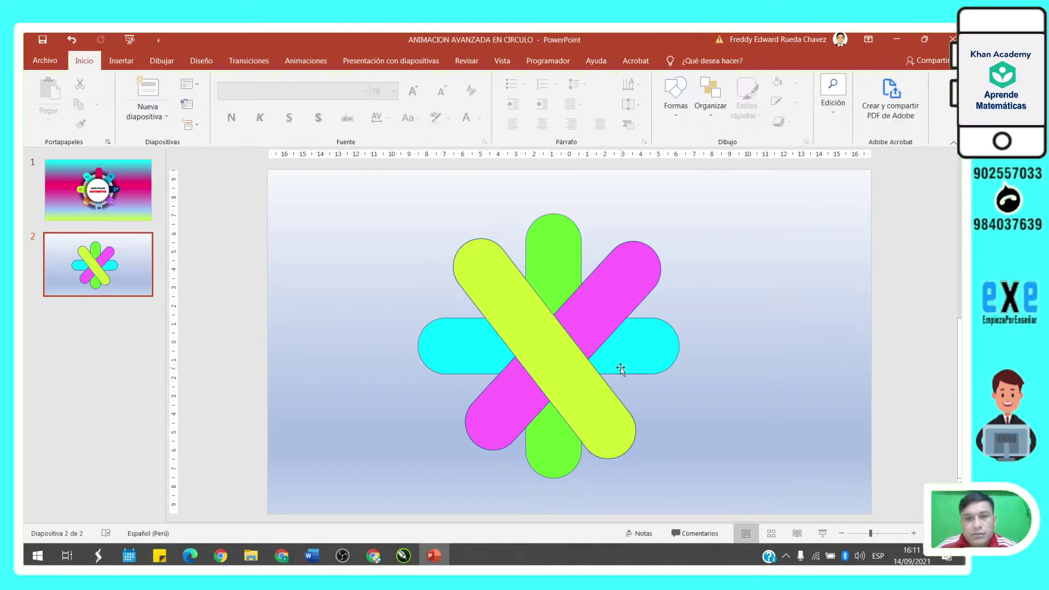
drag(365, 181, 569, 346)
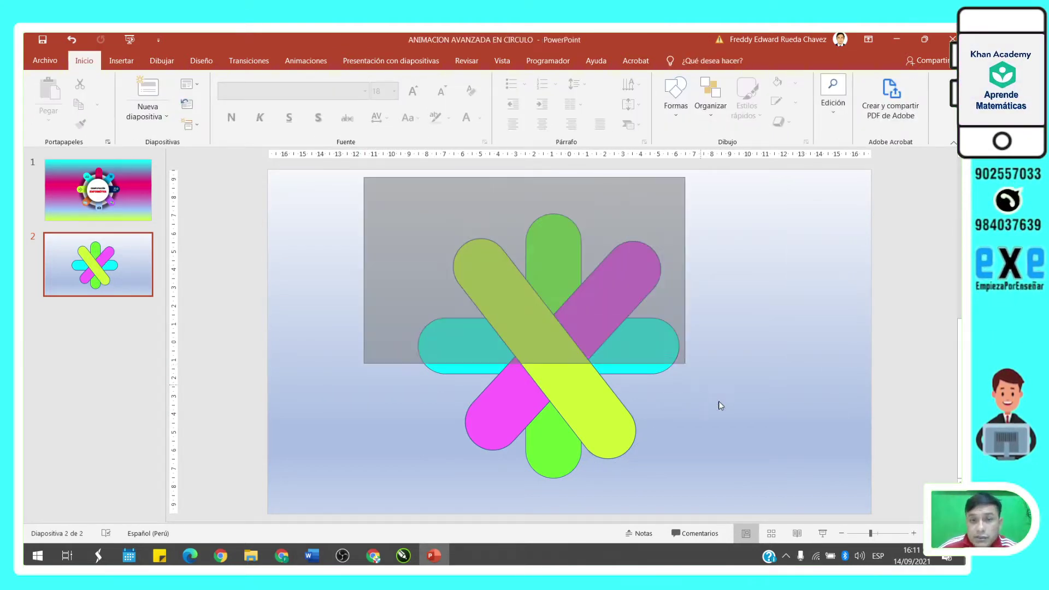
click(528, 324)
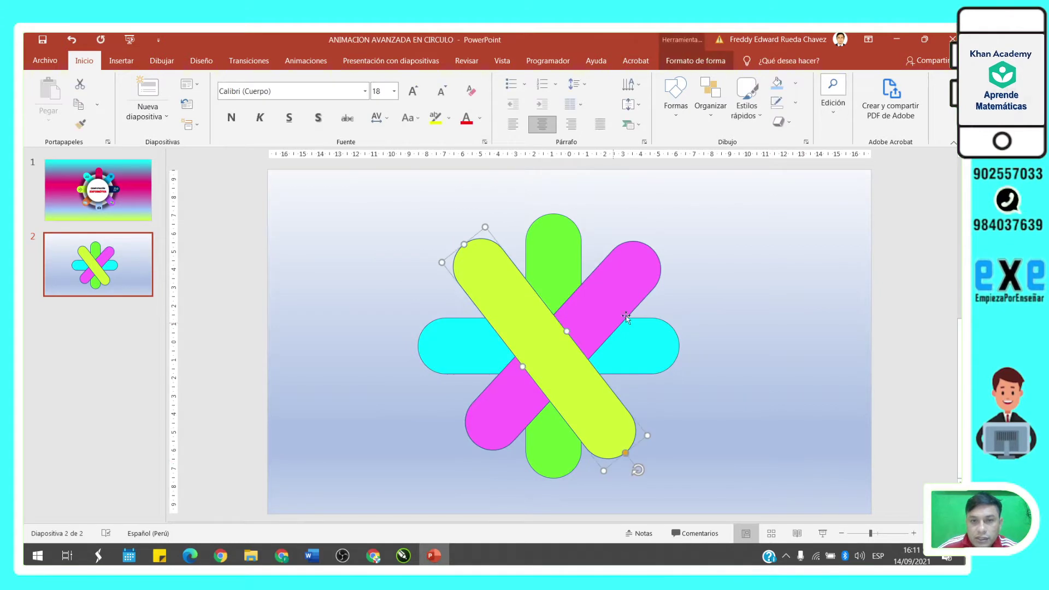
shift+click(639, 282)
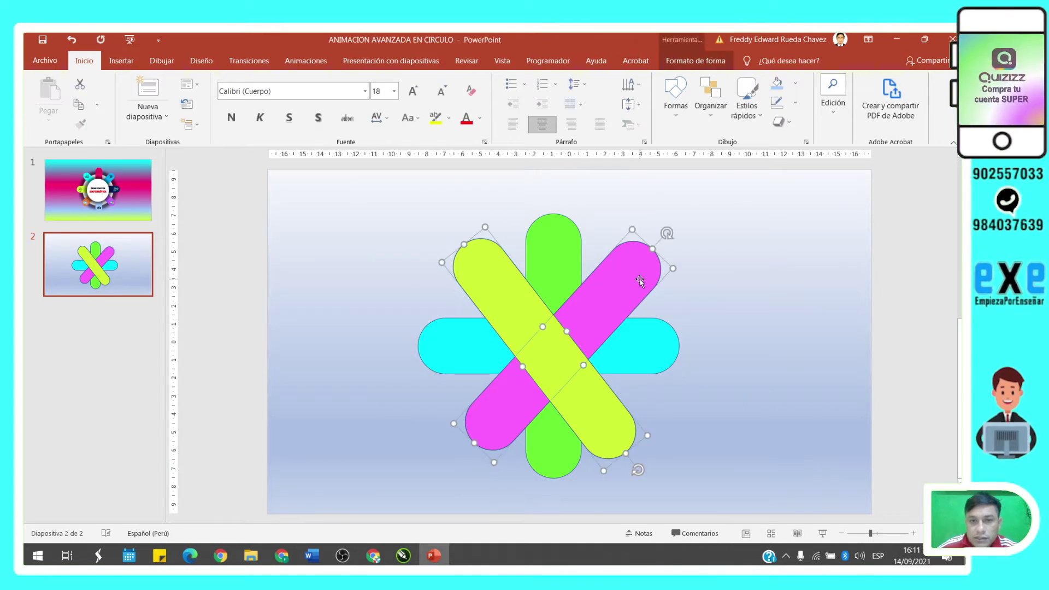
click(718, 117)
click(699, 65)
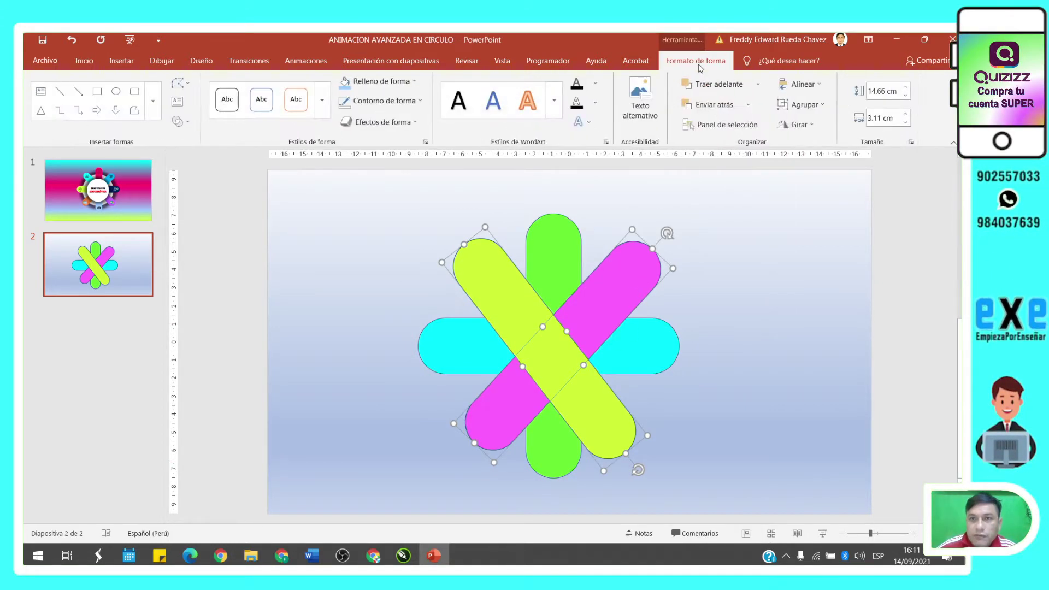
click(799, 83)
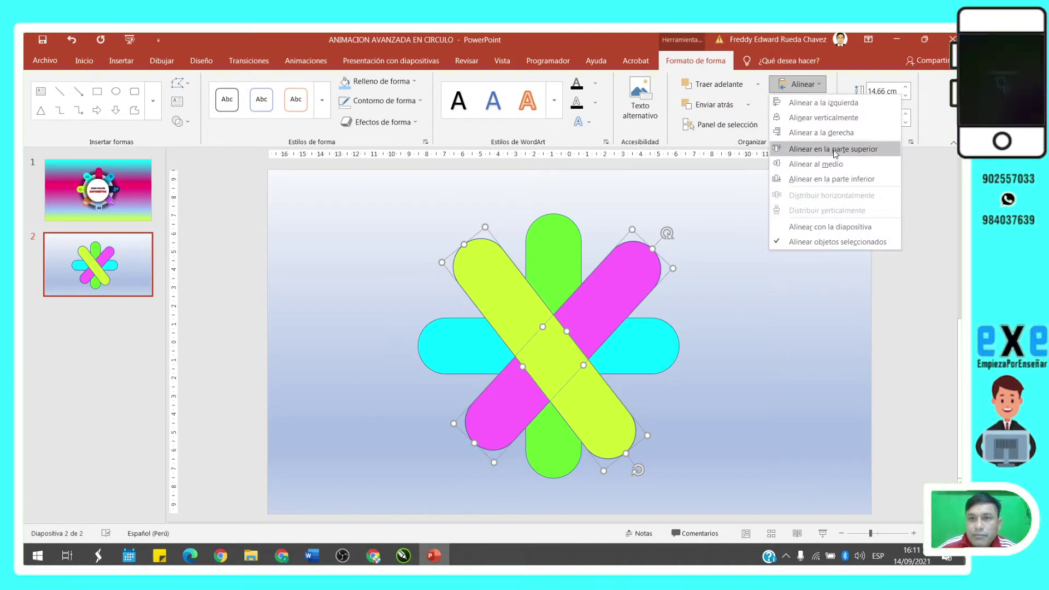
click(832, 149)
click(808, 86)
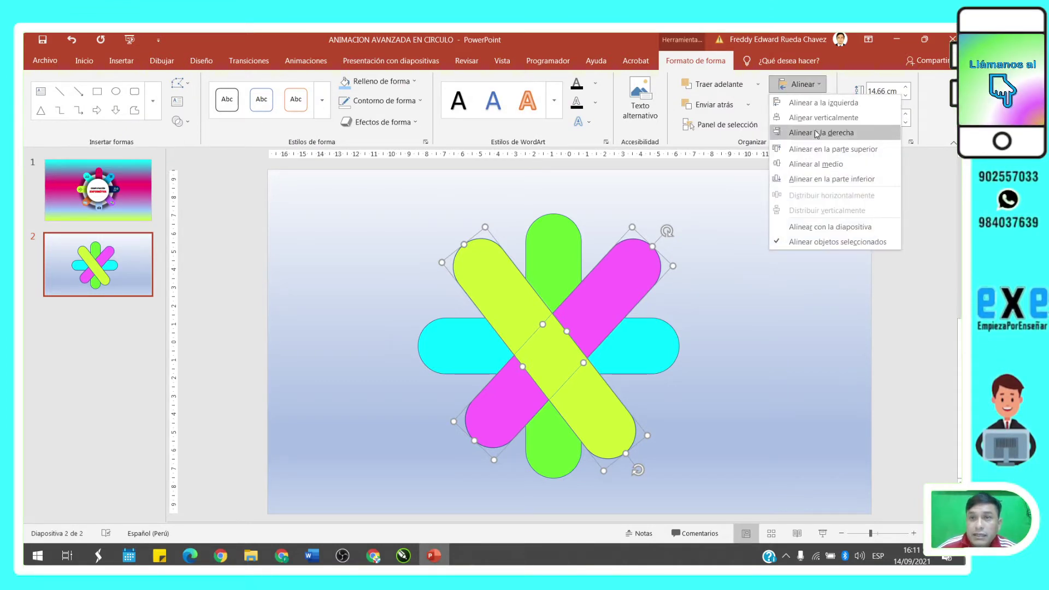
click(820, 164)
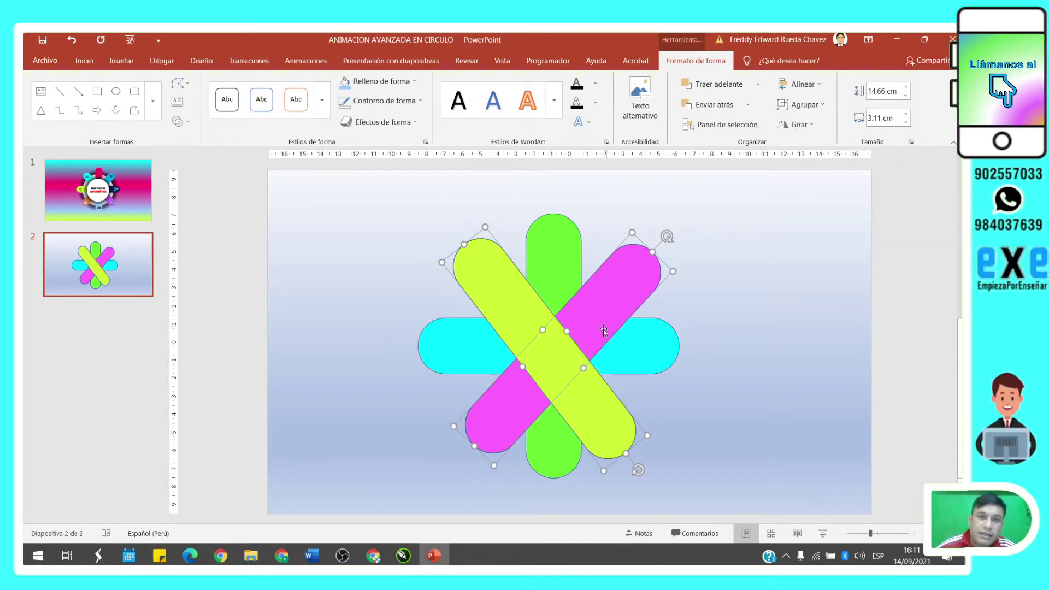
Move the yellow-magenta X to the right and centre the green pill over the cyan.
drag(567, 352, 555, 333)
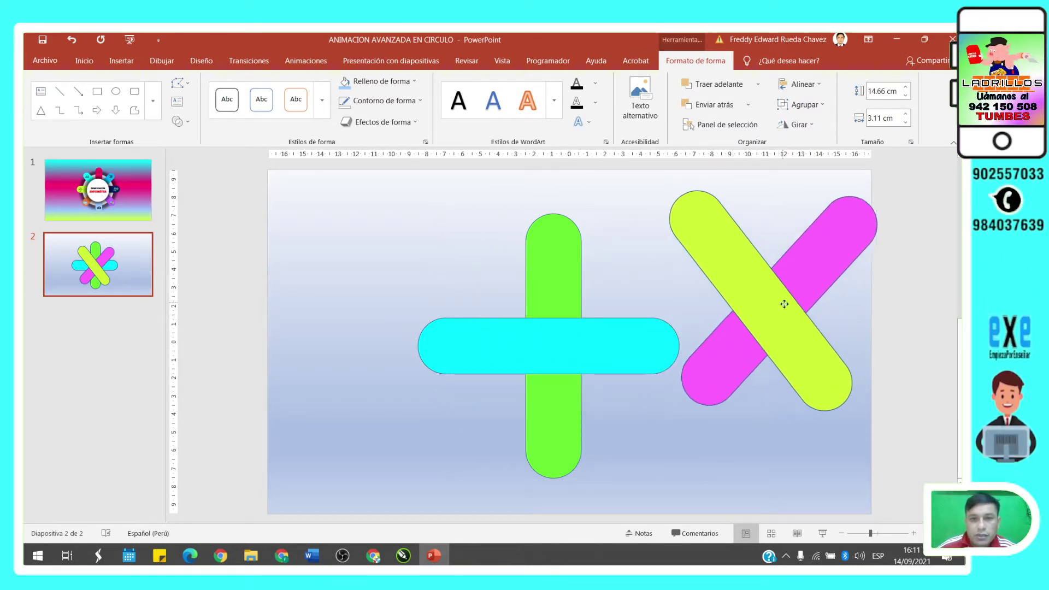
drag(556, 334, 785, 300)
click(616, 339)
shift+click(554, 273)
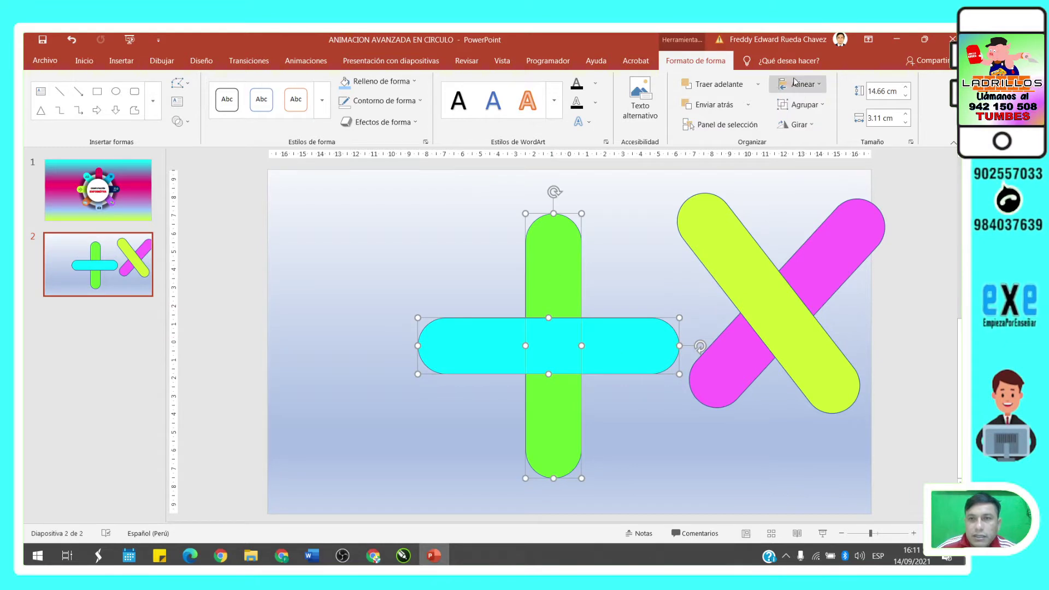
click(800, 85)
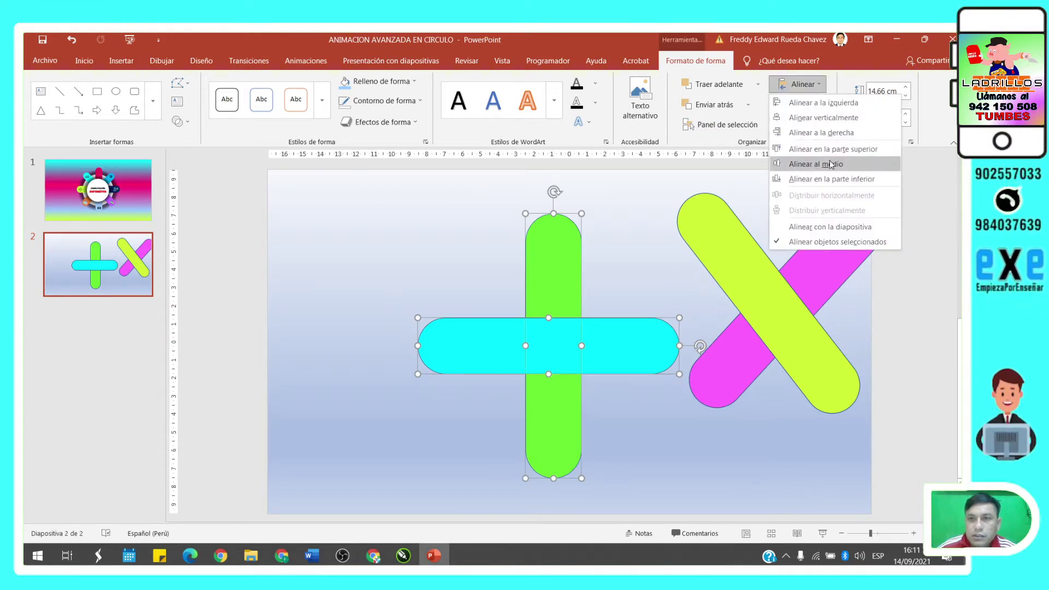
click(842, 117)
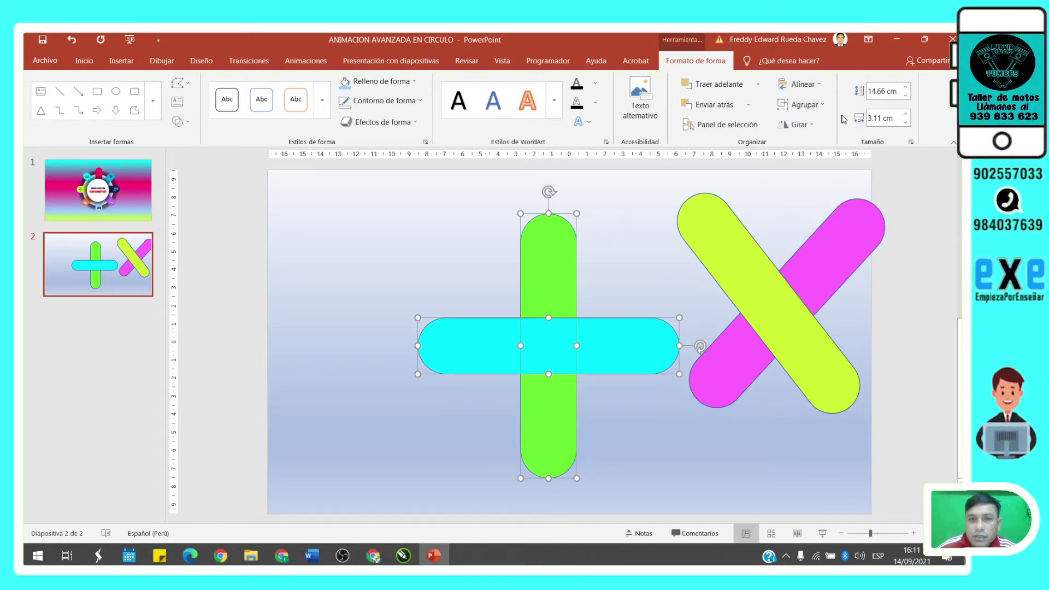
click(802, 84)
click(820, 169)
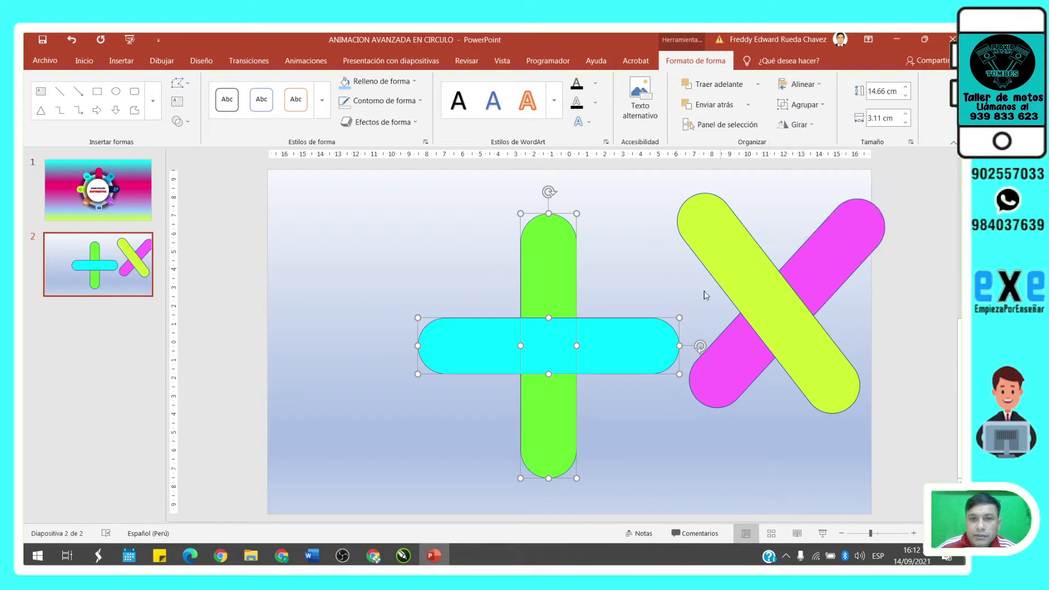
click(770, 319)
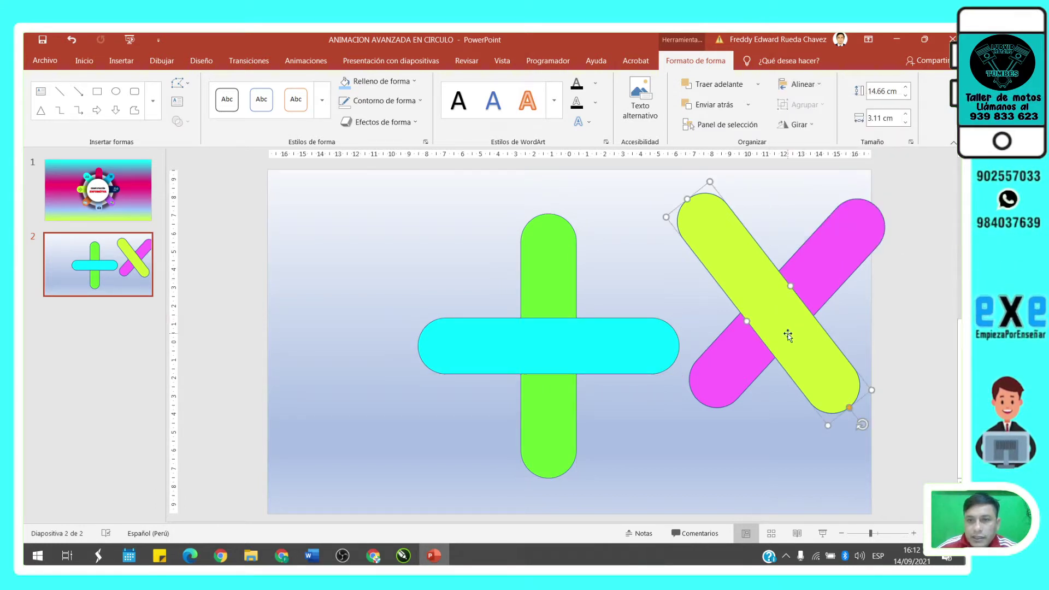
Move the yellow-green and magenta diagonal pills back onto the centre of the cross.
drag(788, 336, 567, 389)
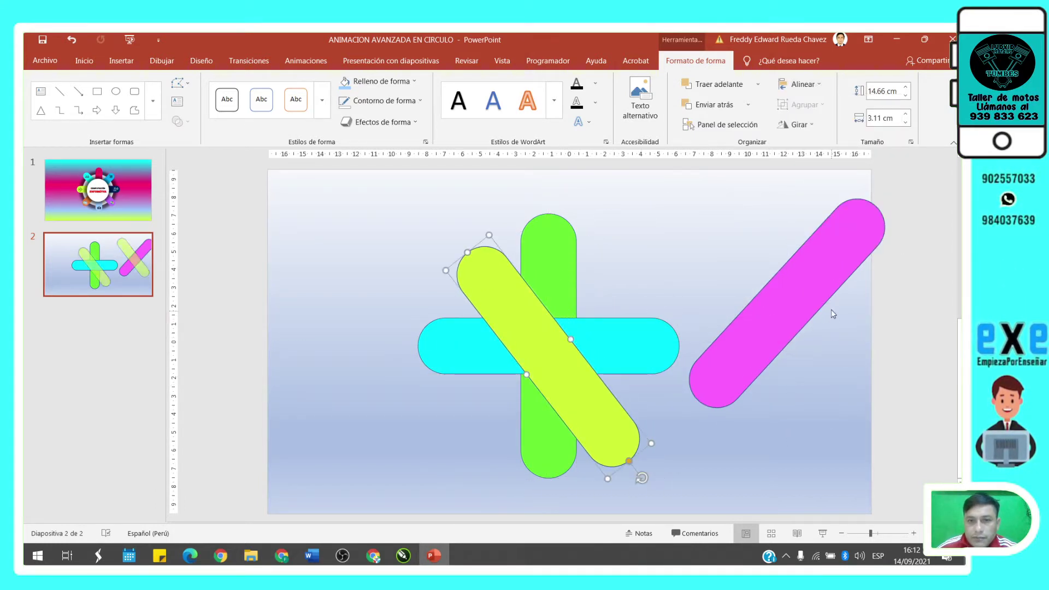
drag(833, 315, 586, 336)
shift+click(562, 368)
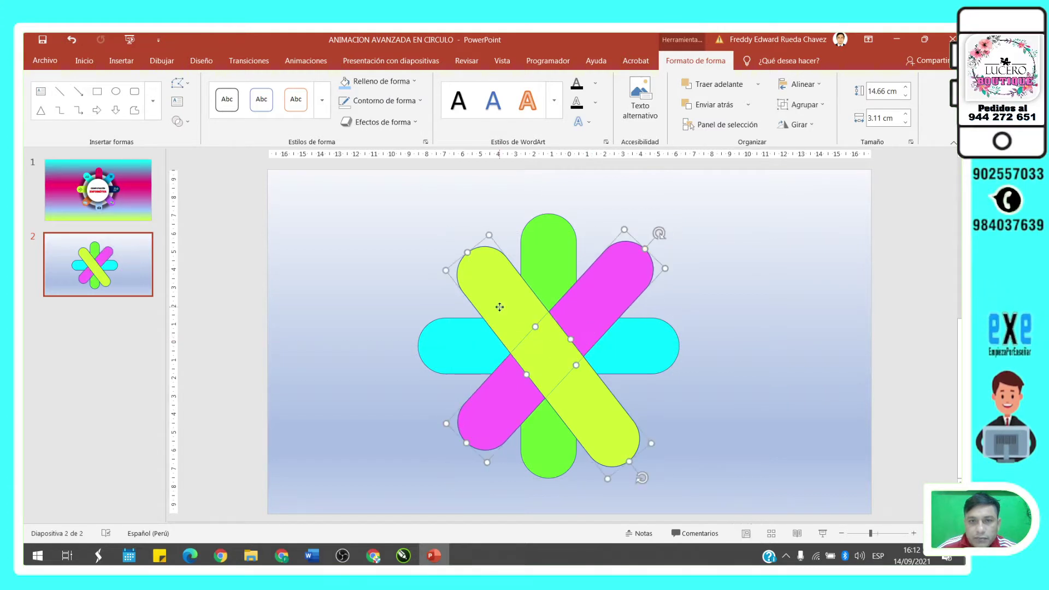
click(802, 84)
key(Escape)
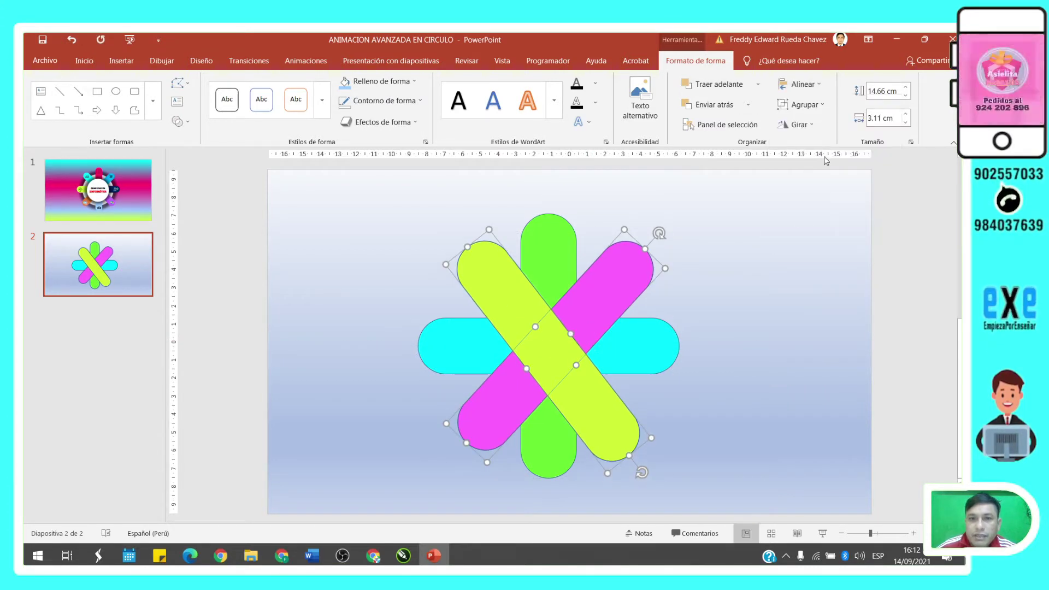
click(786, 298)
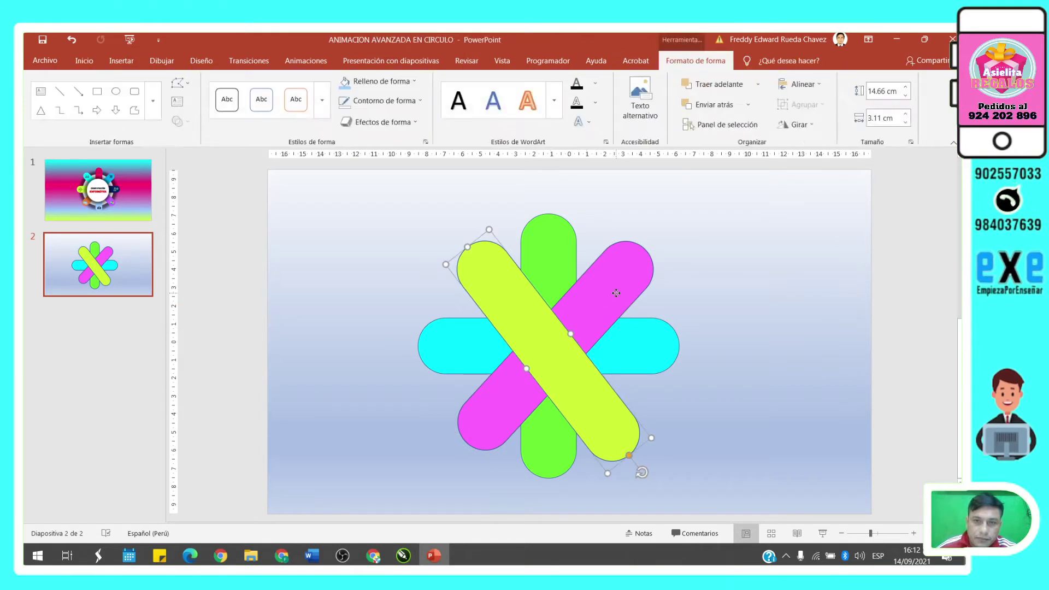
Nudge both diagonal pills into place with the arrow keys, then remove the yellow pill.
shift+click(642, 273)
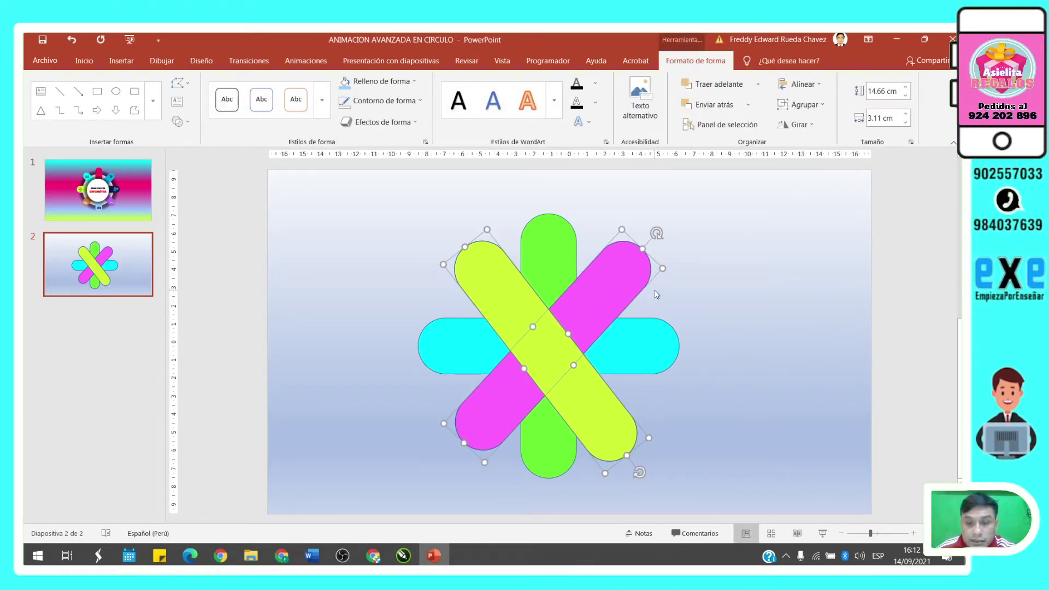
key(Down)
key(Down)
key(ctrl+Left)
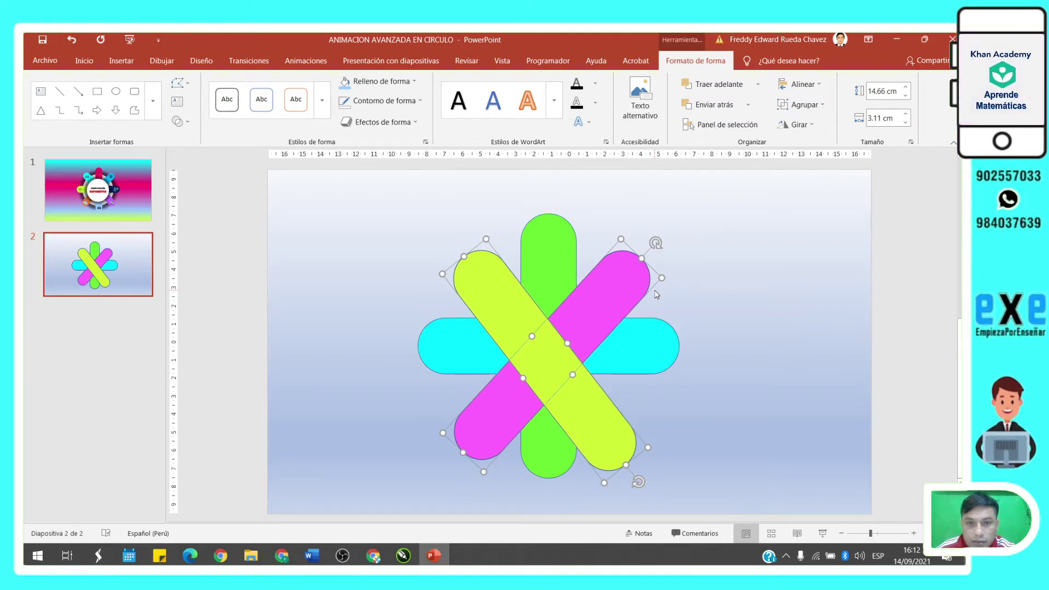
key(Right)
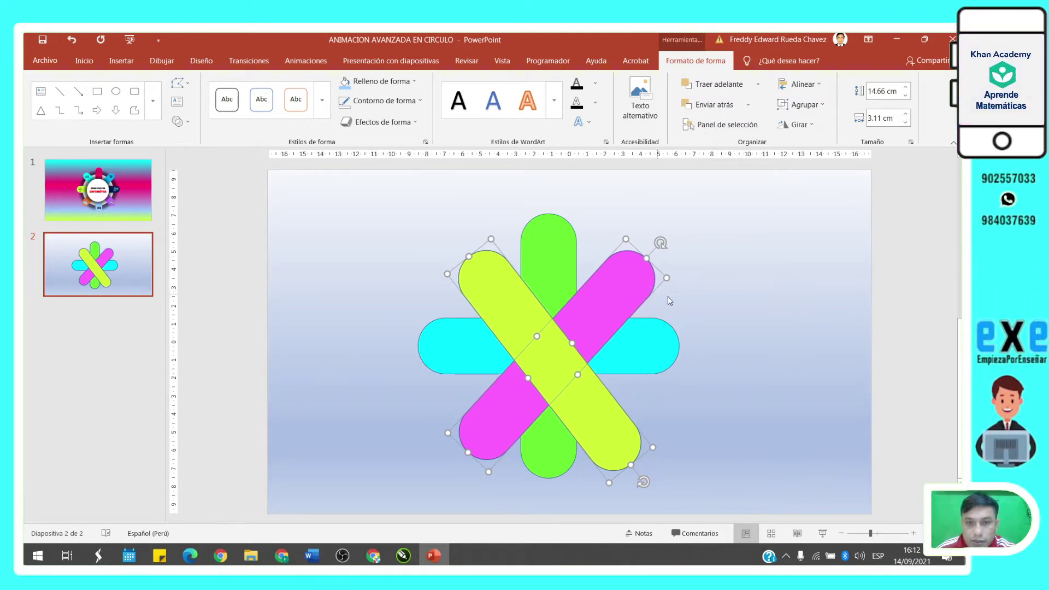
click(744, 306)
click(593, 401)
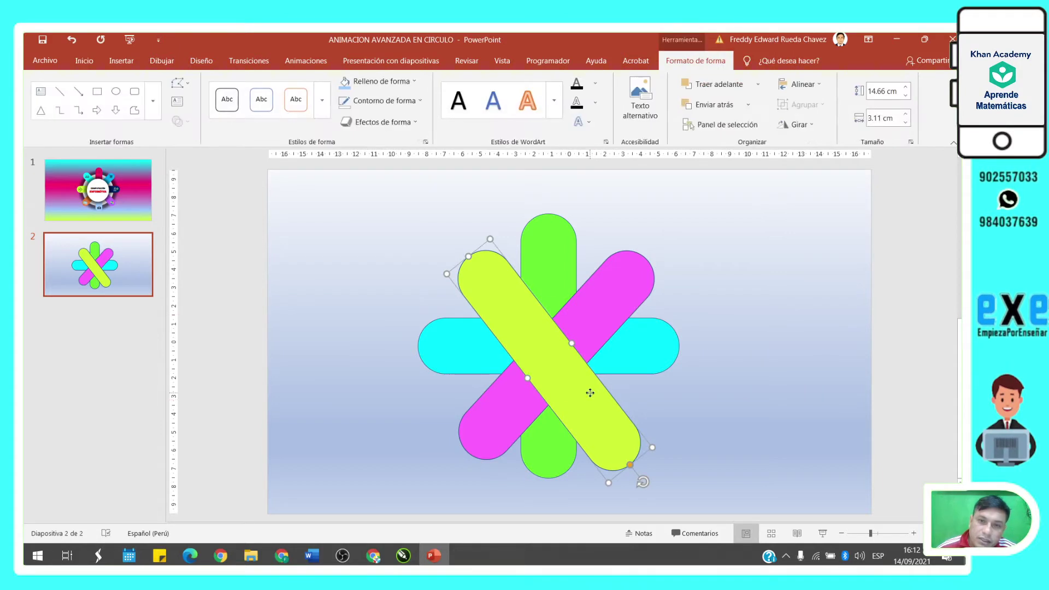
mouse_move(593, 402)
mouse_down()
mouse_move(573, 381)
mouse_move(608, 385)
mouse_up()
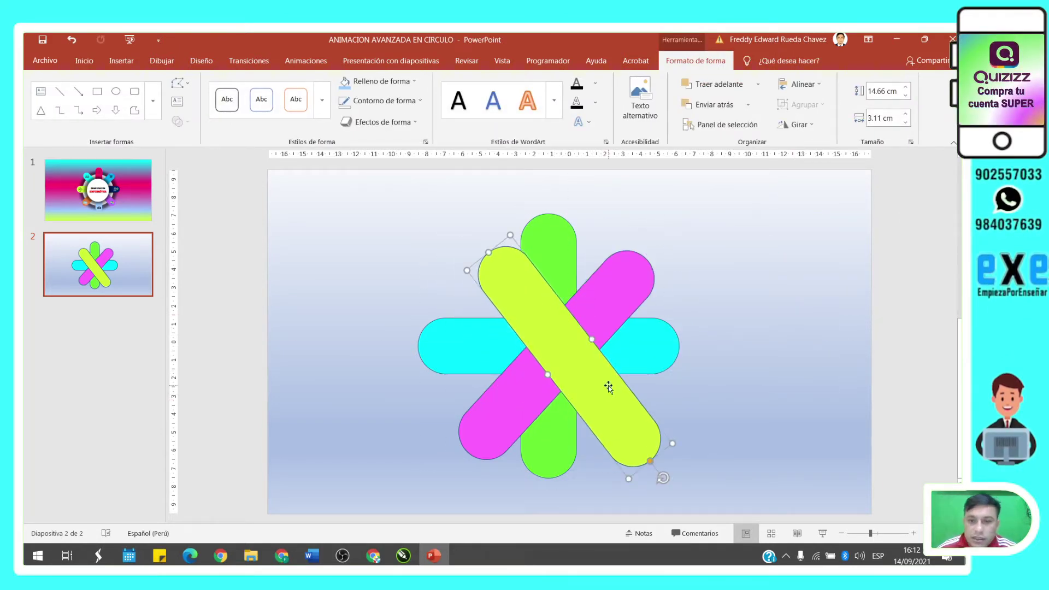
key(ctrl+z)
Copy the magenta pill, flip it horizontally, and lay it across the original.
click(577, 335)
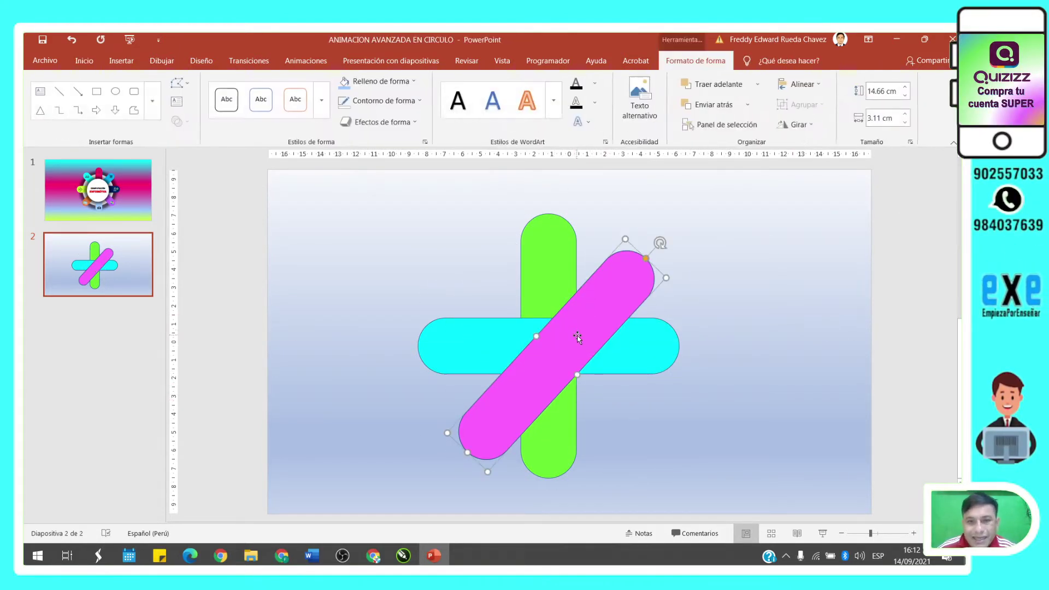
ctrl+drag(579, 336, 679, 375)
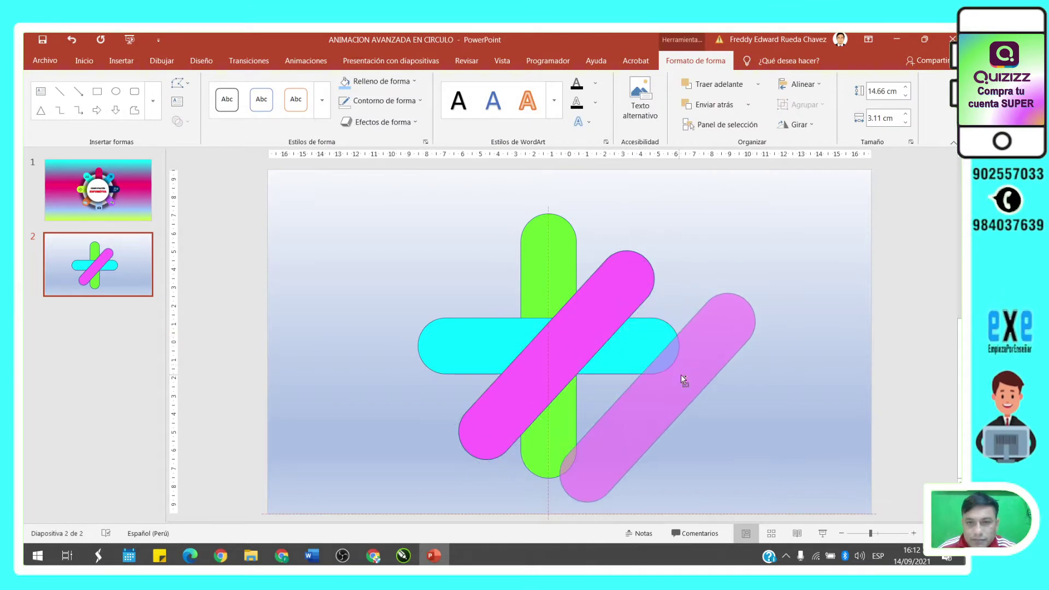
click(809, 126)
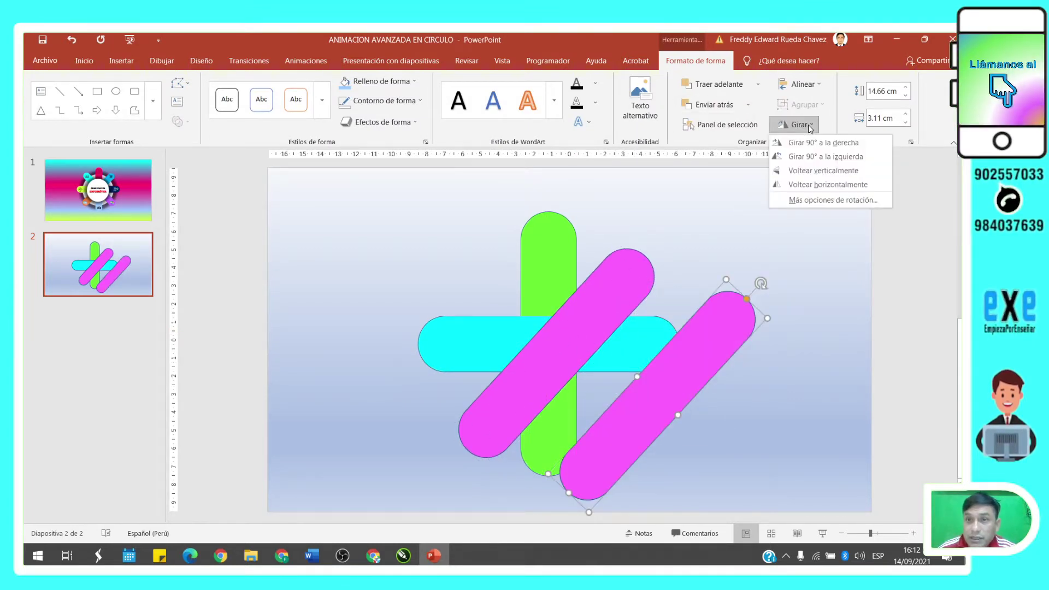
click(842, 186)
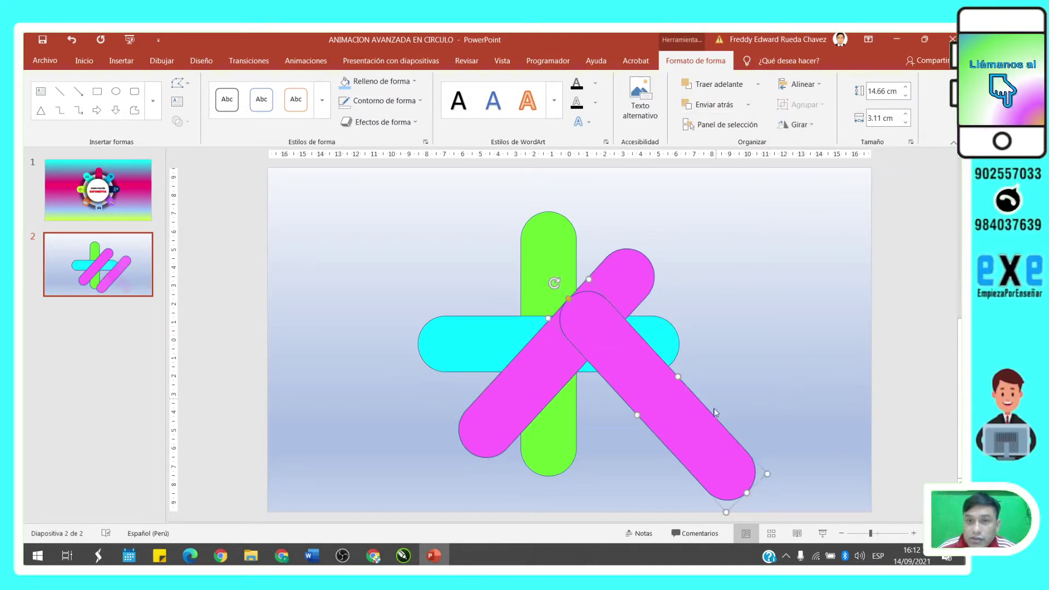
drag(688, 411, 589, 384)
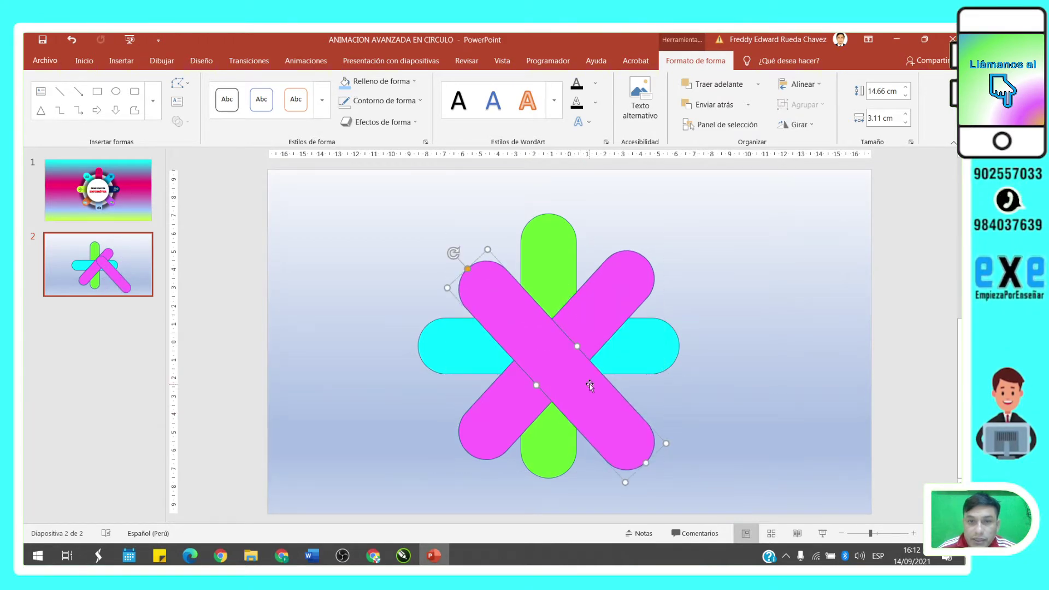
Align the two magenta pills and centre the X over the green-cyan cross.
shift+click(597, 307)
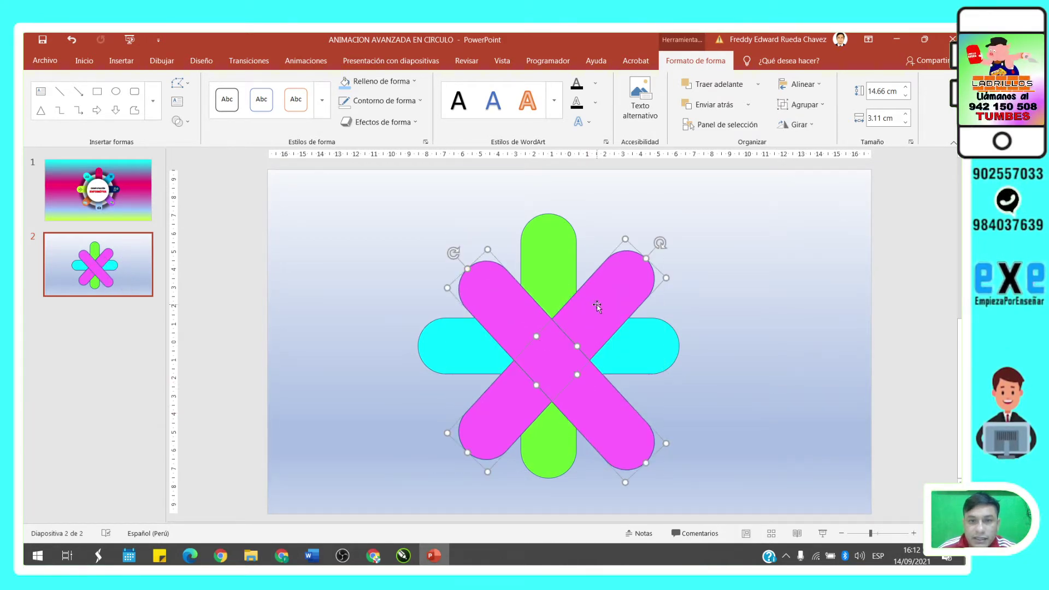
click(814, 85)
click(820, 176)
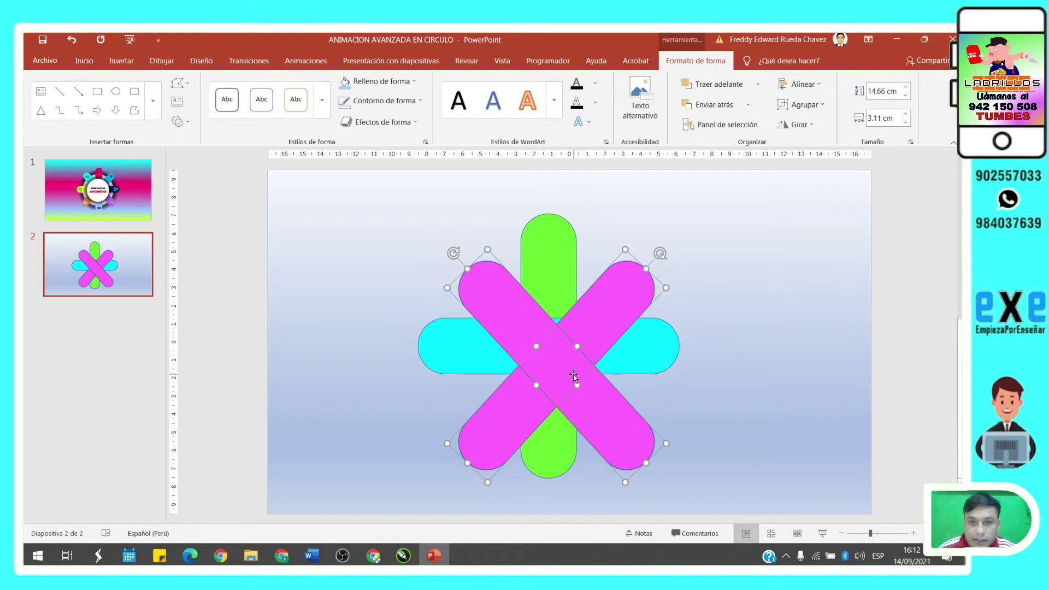
drag(574, 376, 559, 357)
click(765, 385)
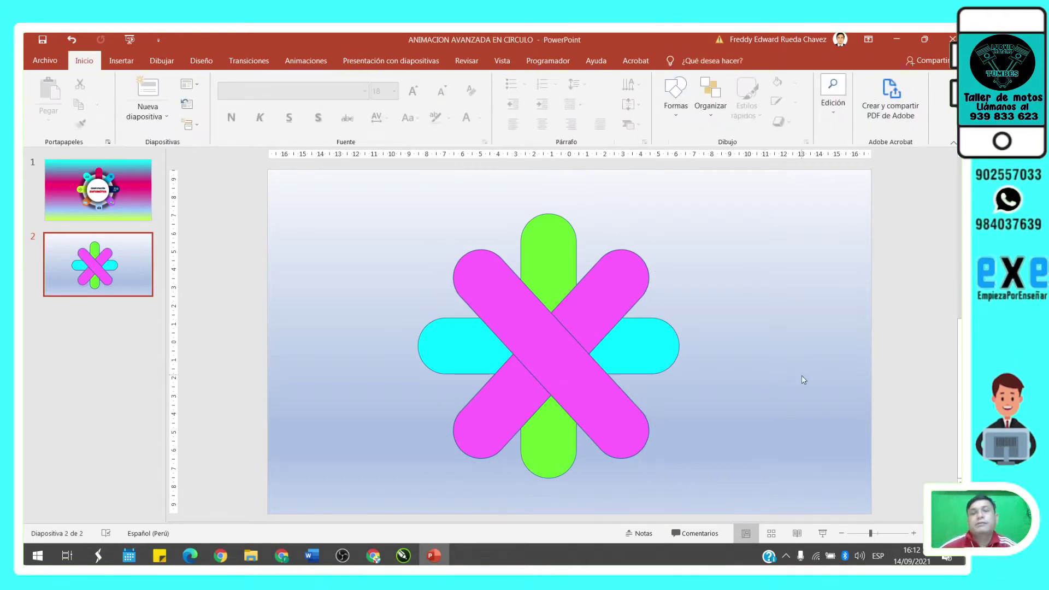
Recolour the mirrored diagonal pill light blue.
click(591, 391)
click(345, 82)
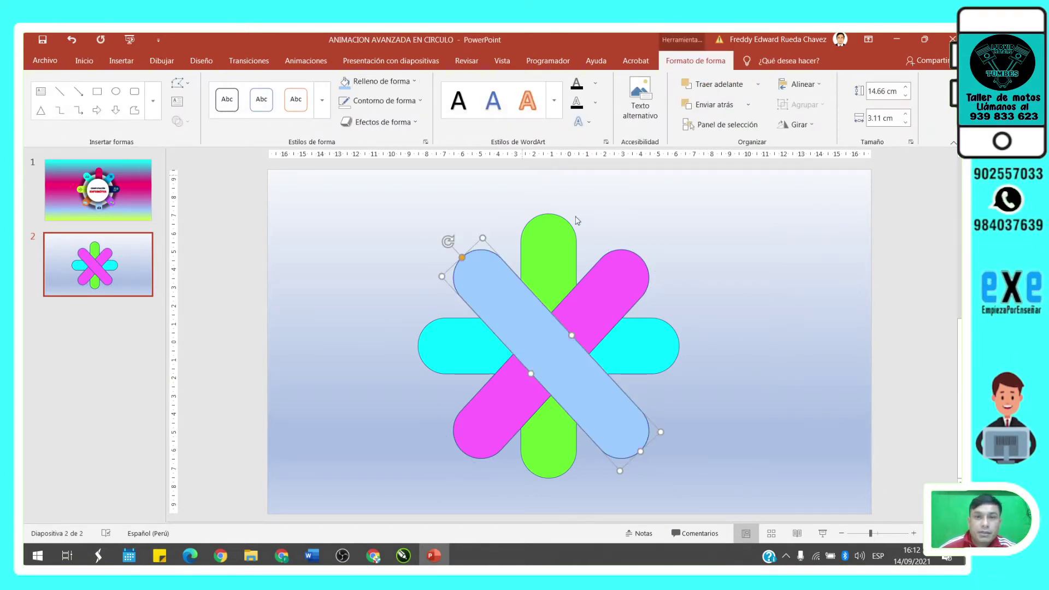
click(774, 313)
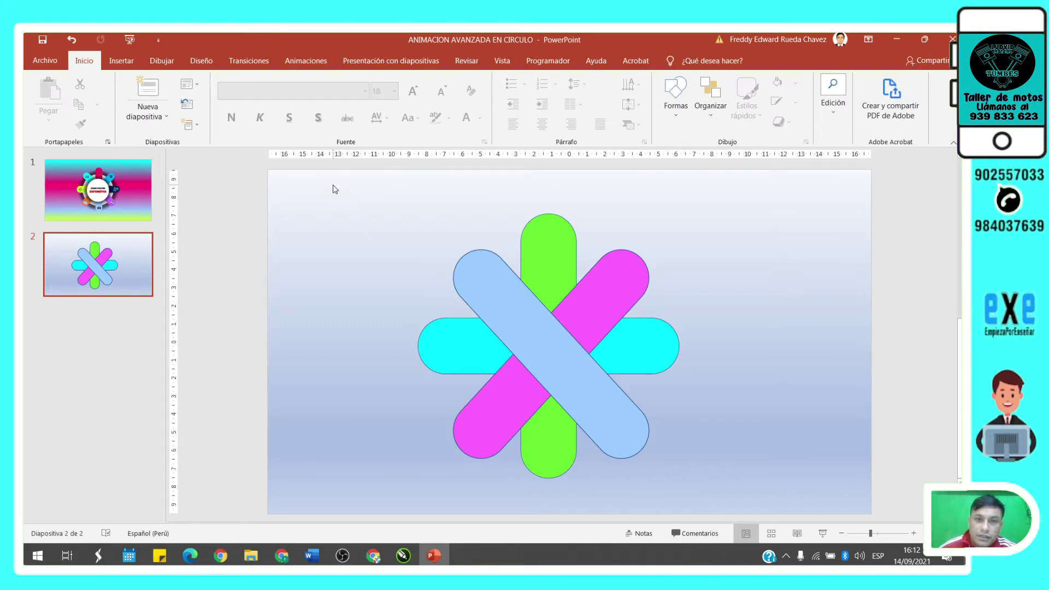
Shift the whole star slightly up and right, then select all its pills.
drag(335, 189, 804, 509)
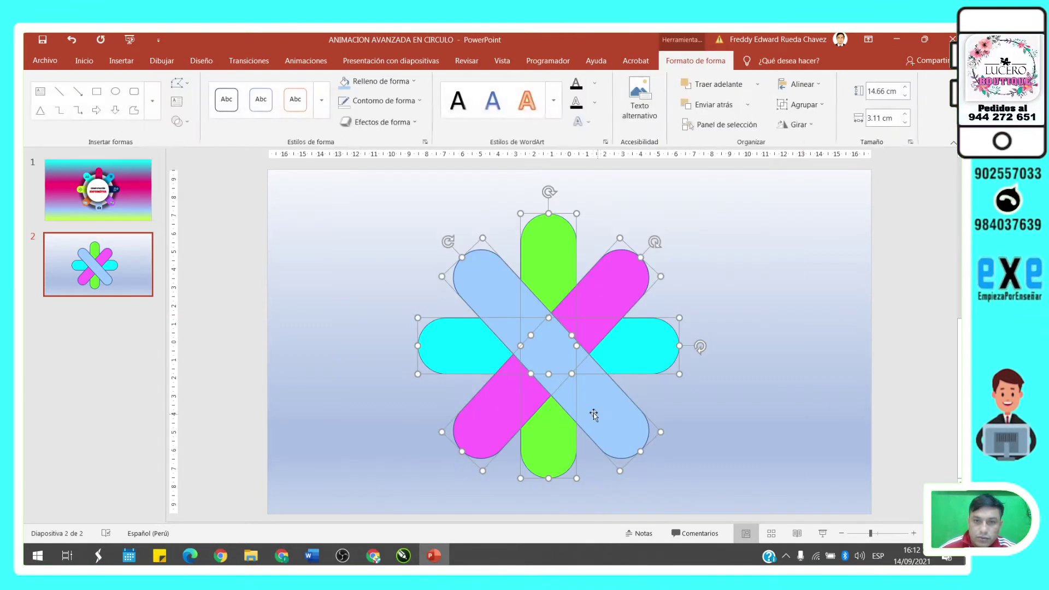
drag(594, 415, 608, 399)
click(780, 434)
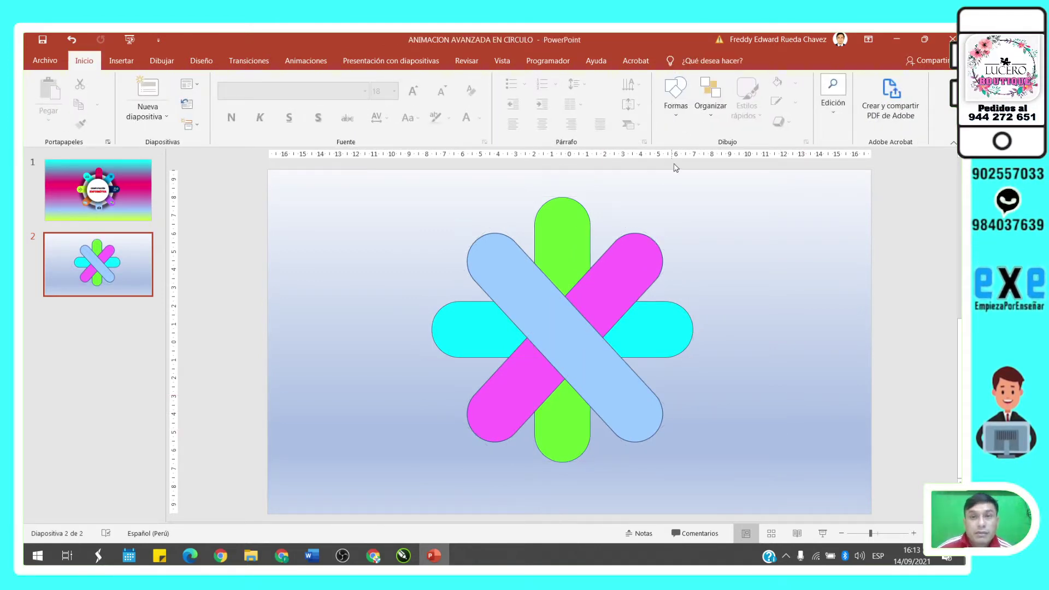
drag(377, 178, 823, 521)
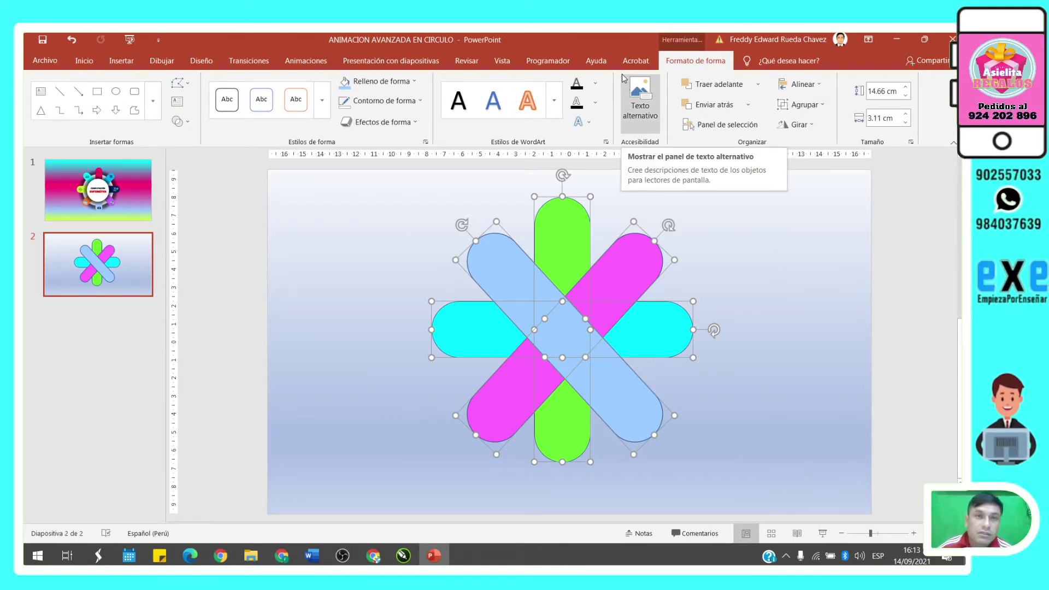
Fragment the overlapping pills using Combinar formas > Fragmentar.
click(189, 121)
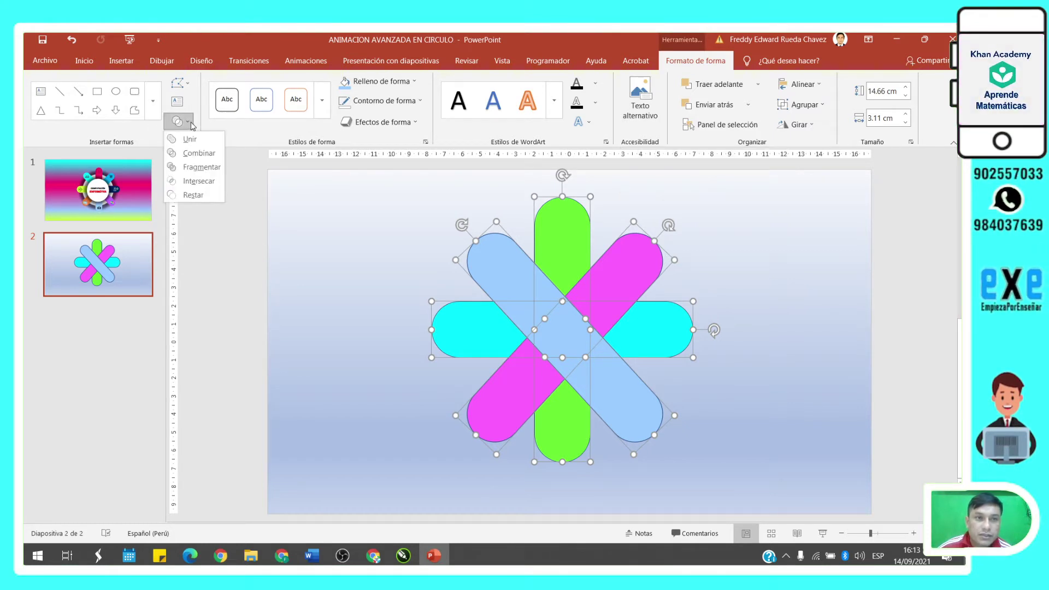
click(200, 168)
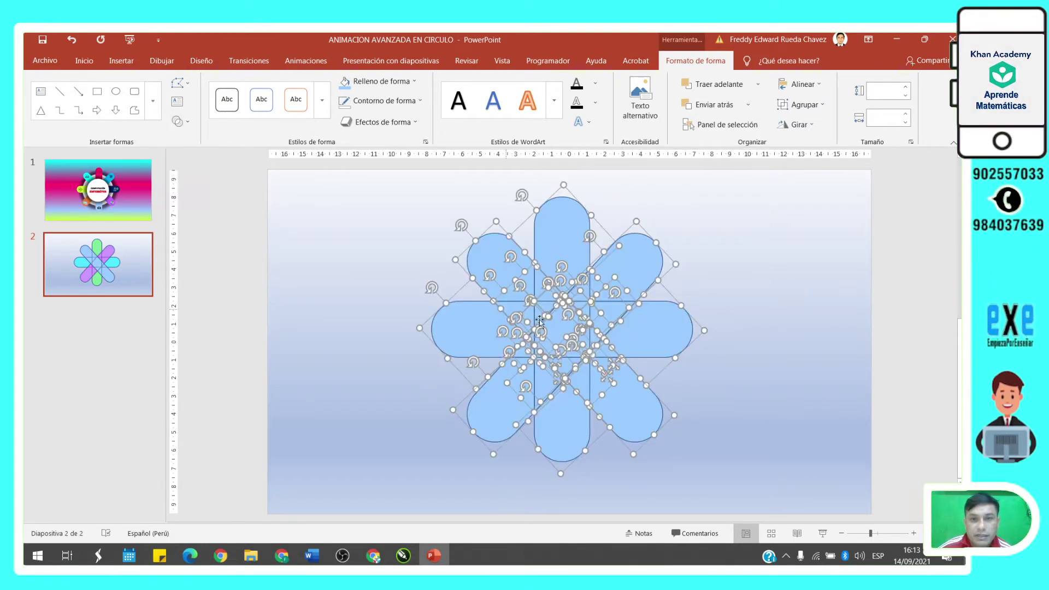
click(780, 384)
Delete each small centre fragment to open a hollow star-shaped middle.
click(544, 305)
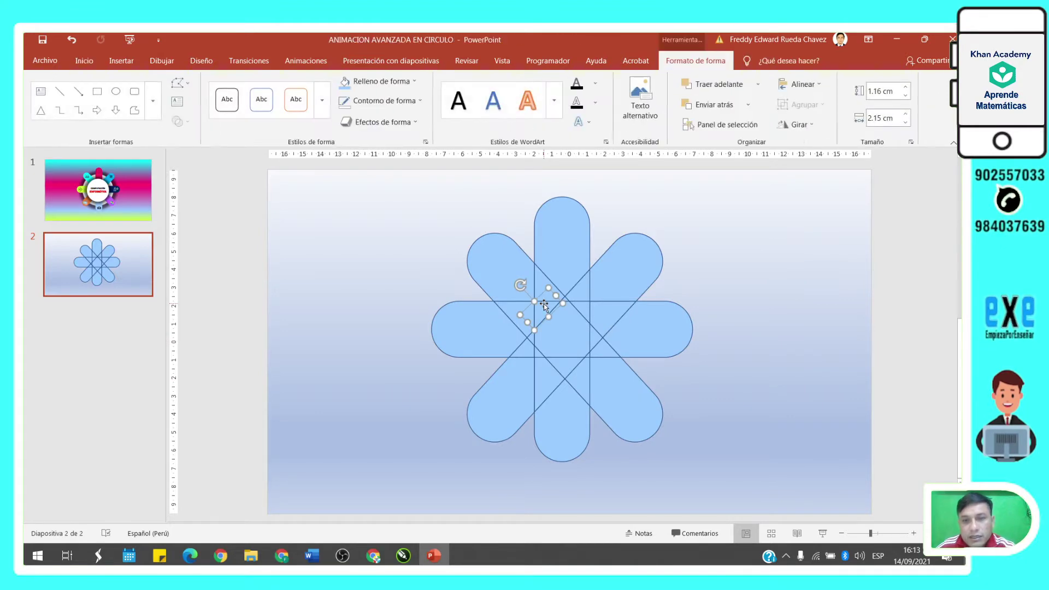
key(Delete)
click(569, 340)
key(Delete)
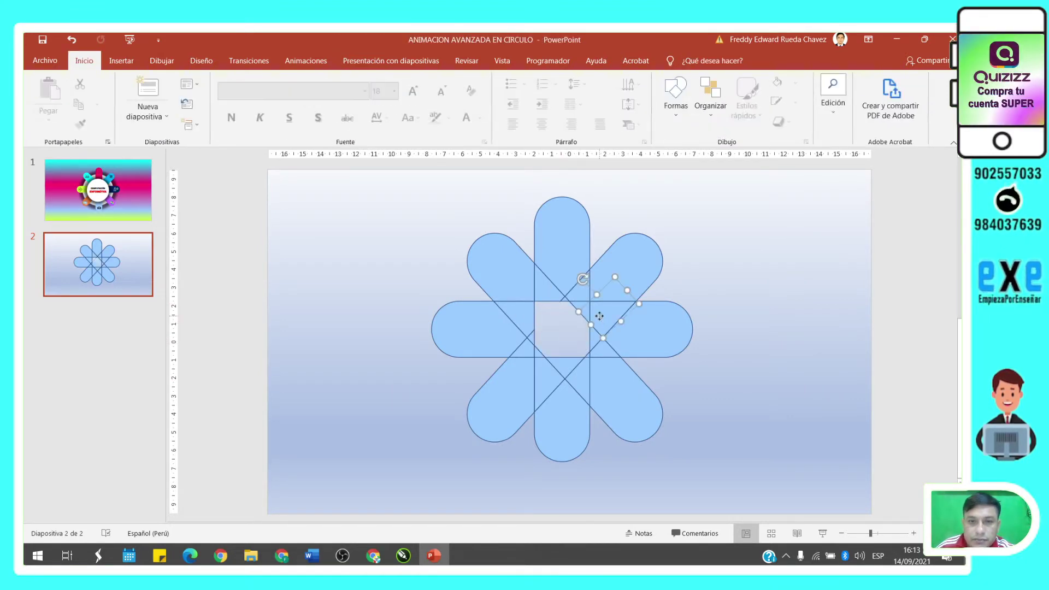
click(577, 295)
key(Delete)
click(595, 338)
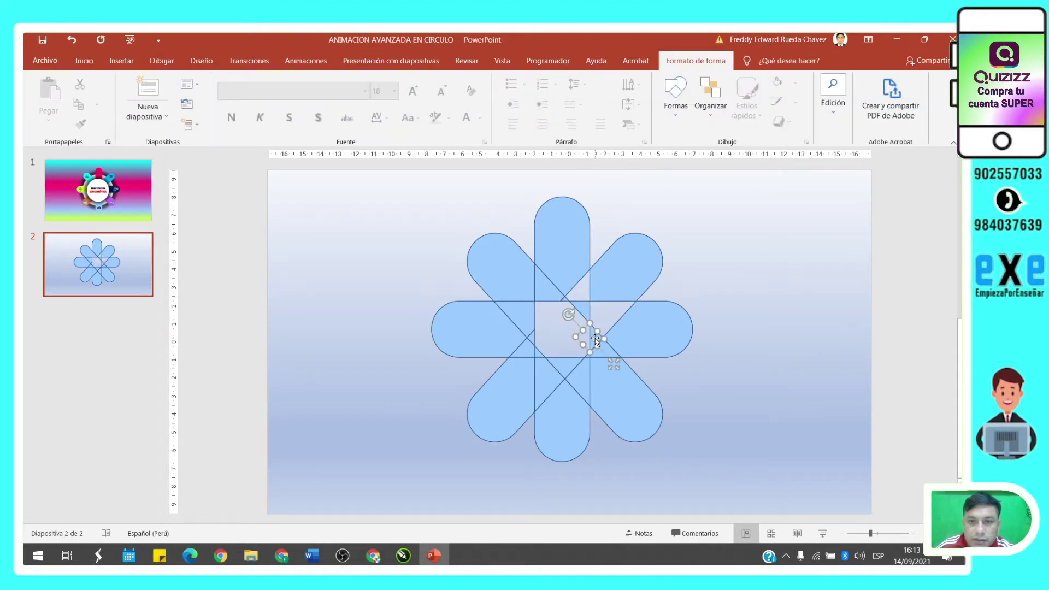
key(Delete)
click(584, 313)
key(Delete)
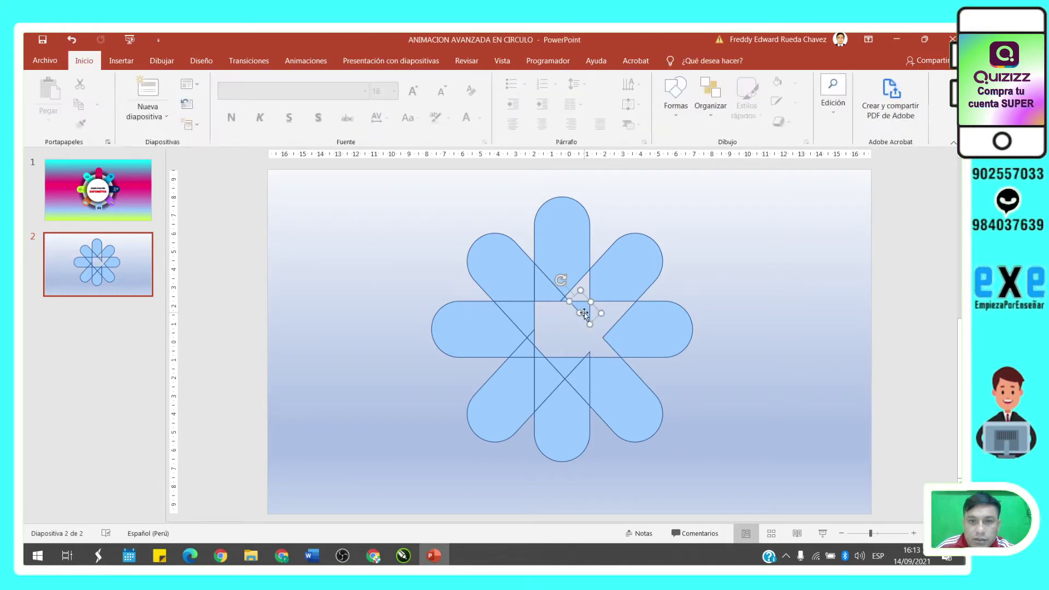
click(556, 291)
key(Delete)
click(532, 336)
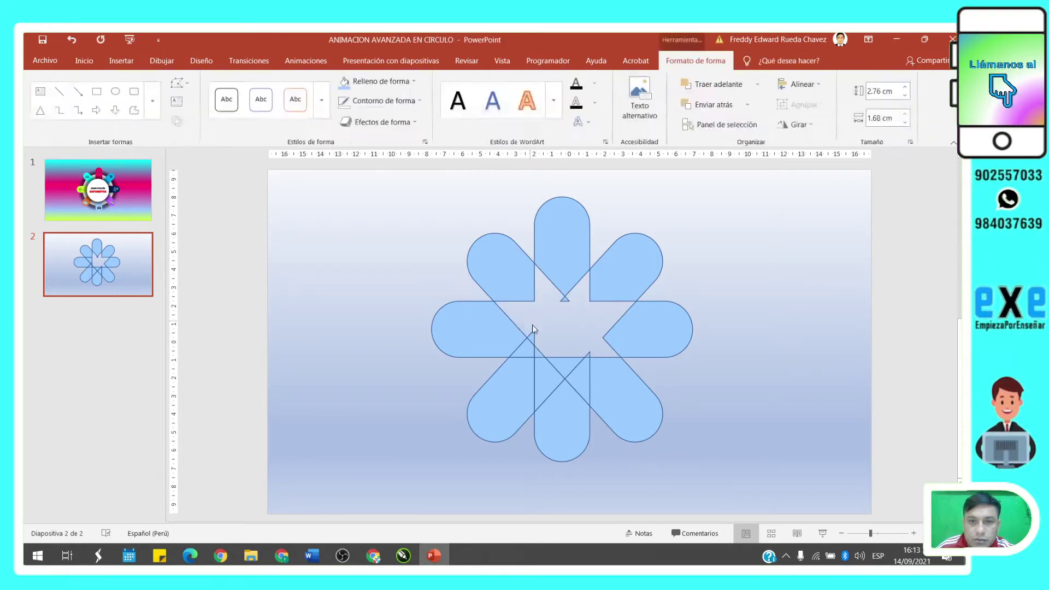
key(Delete)
click(532, 335)
key(Delete)
click(568, 356)
key(Delete)
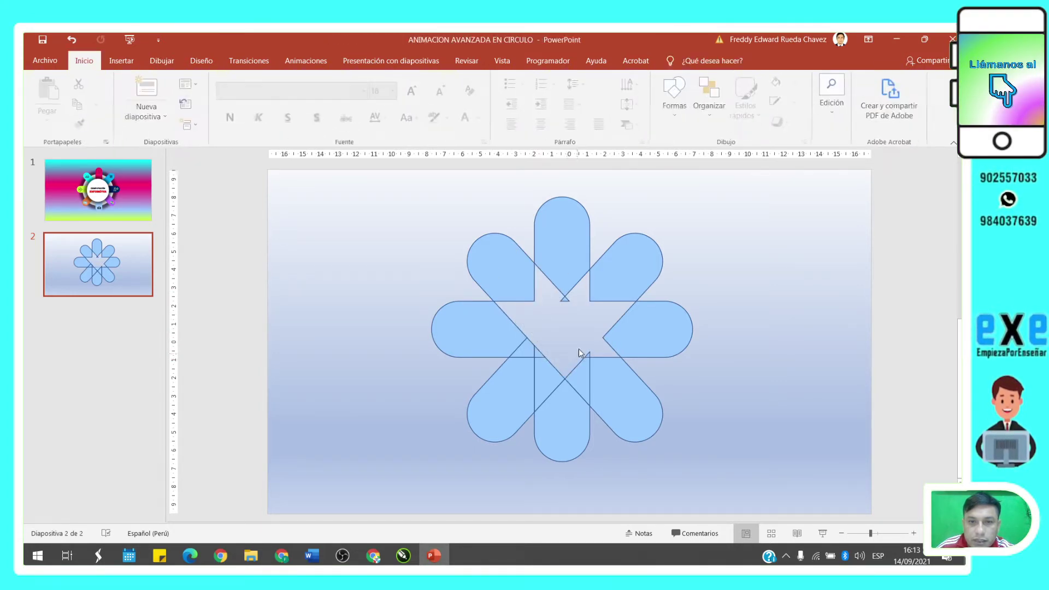
click(589, 355)
key(Delete)
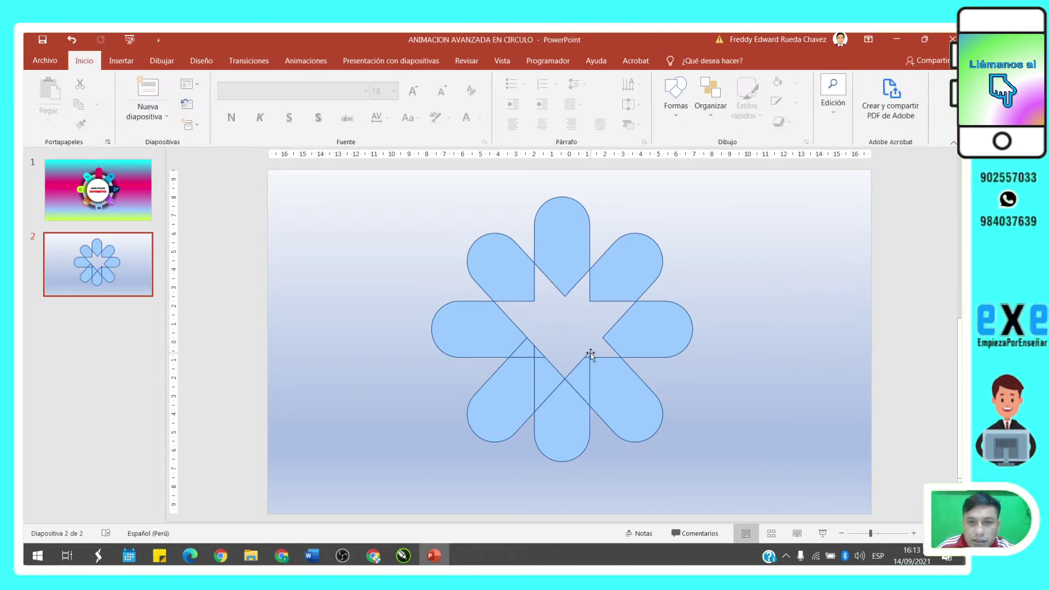
click(530, 350)
key(Delete)
click(537, 348)
key(Delete)
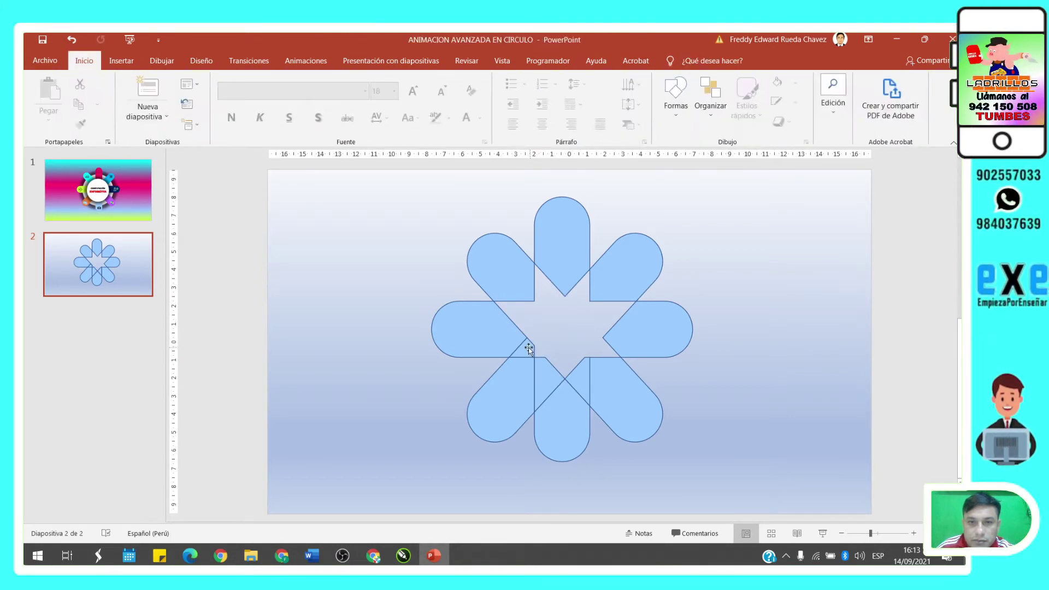
click(525, 351)
key(Delete)
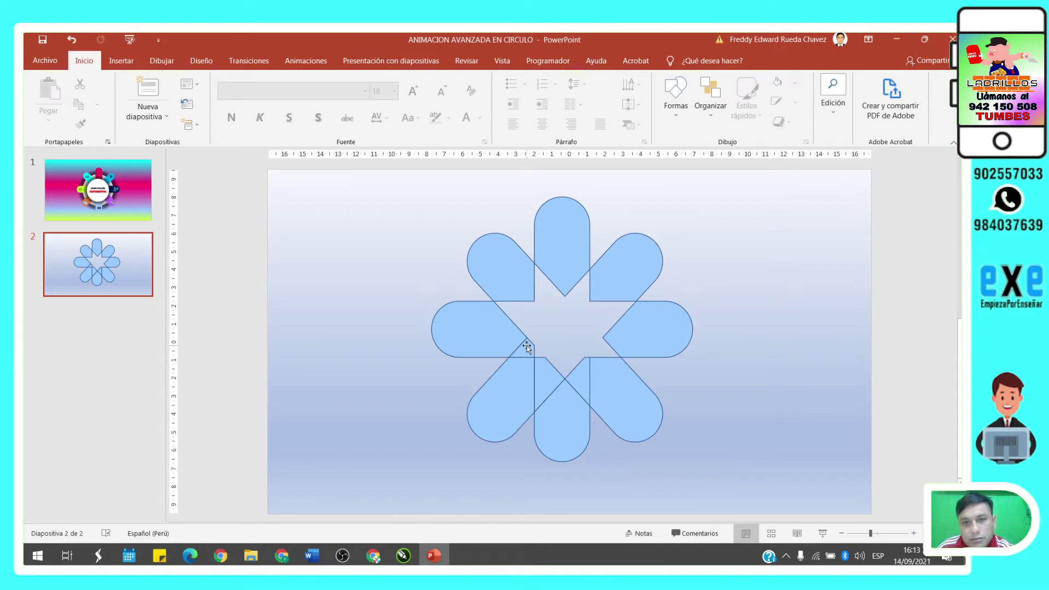
click(526, 350)
key(Delete)
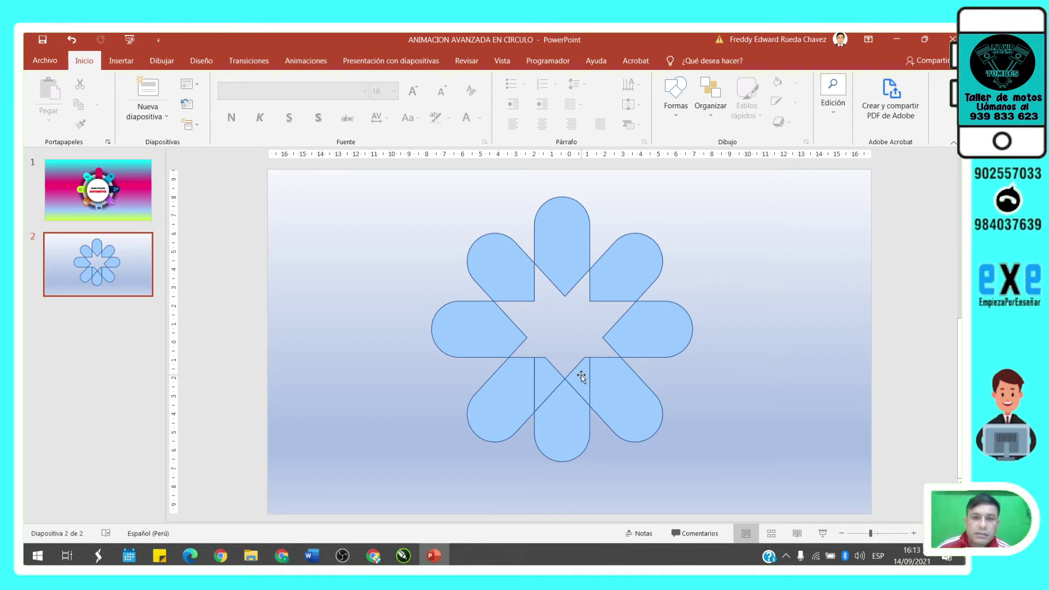
Draw a dark-blue ellipse, resize it to about 8.5 × 9.4 cm, and park it at the slide's right edge.
click(675, 115)
click(715, 148)
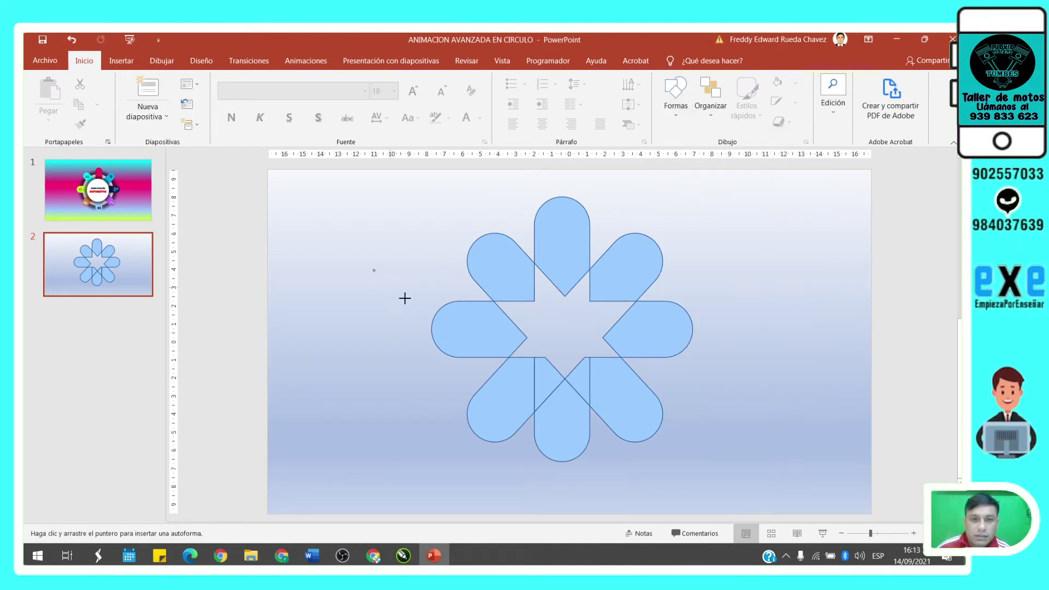
drag(372, 269, 576, 454)
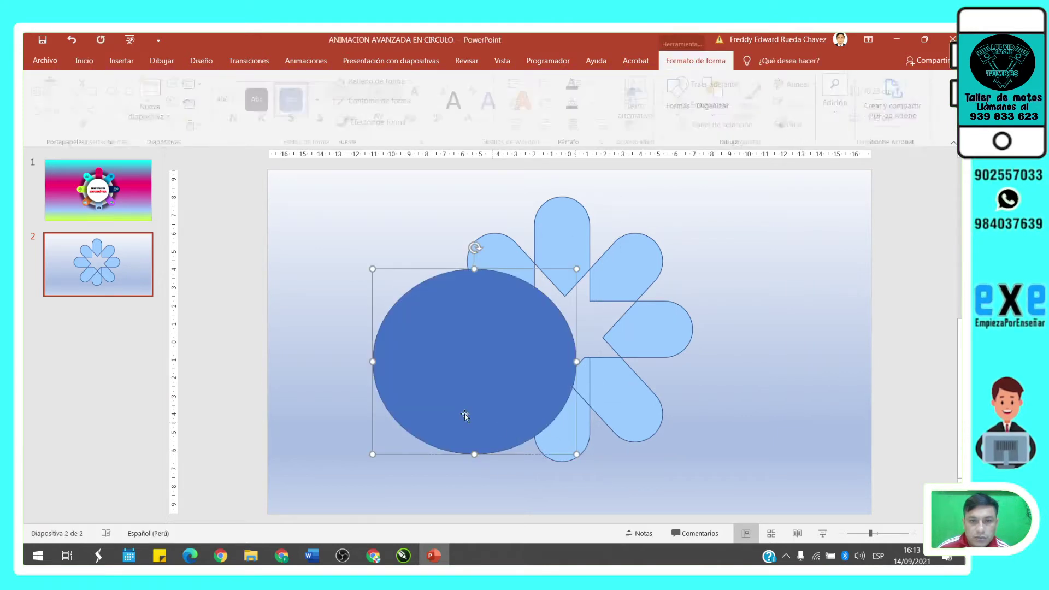
drag(464, 417, 553, 376)
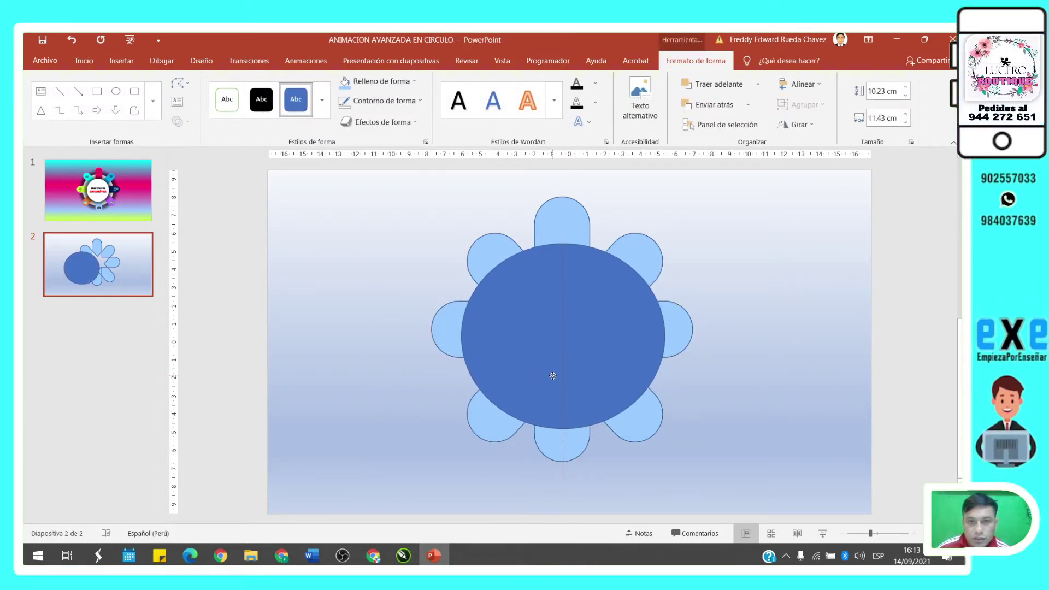
click(667, 336)
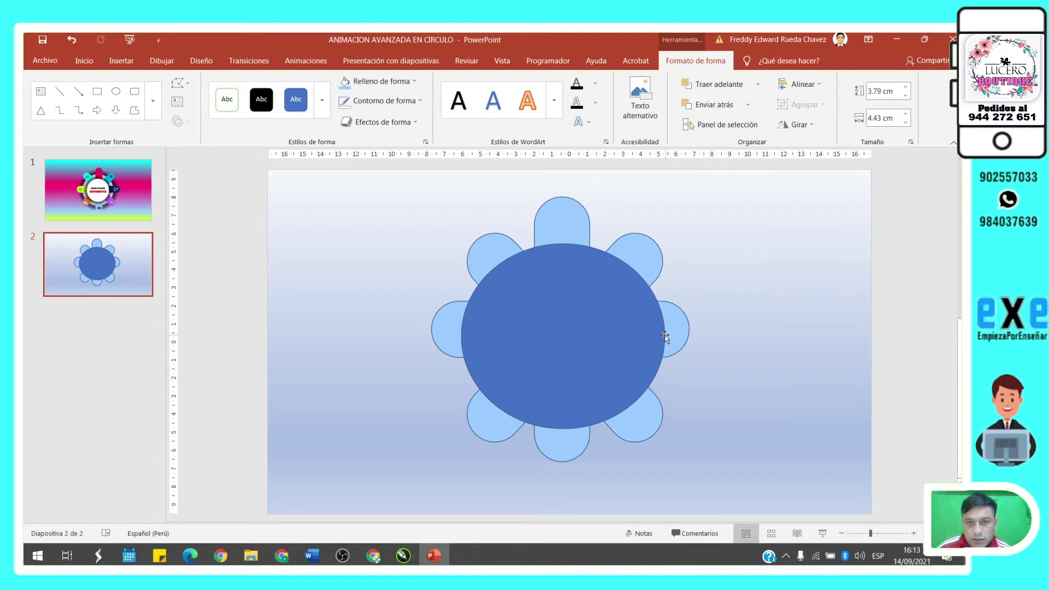
click(814, 362)
mouse_move(606, 353)
mouse_down()
mouse_move(345, 388)
mouse_move(307, 273)
mouse_up()
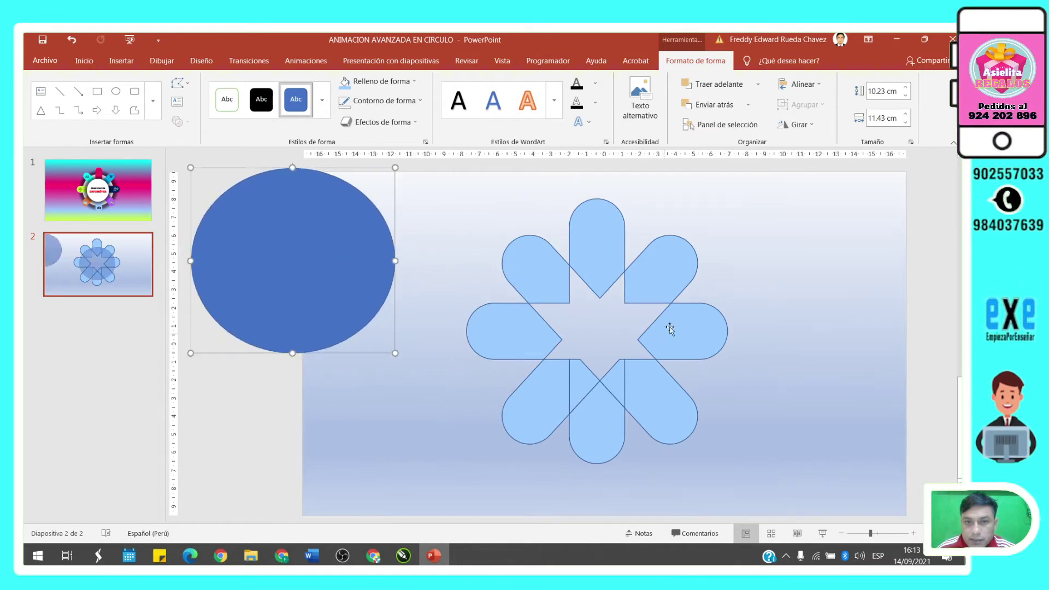
click(692, 343)
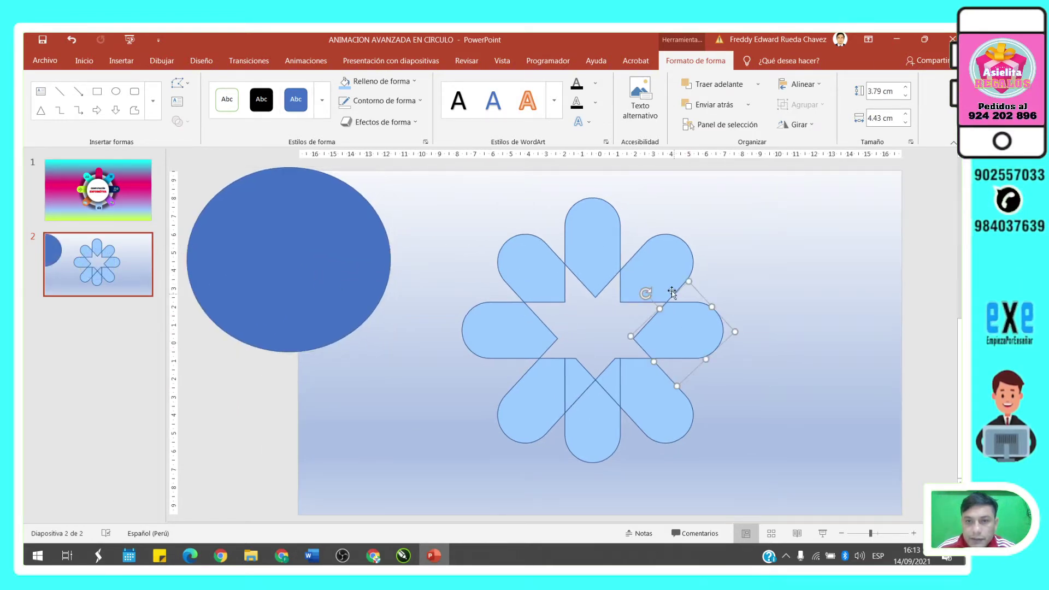
drag(329, 292, 641, 377)
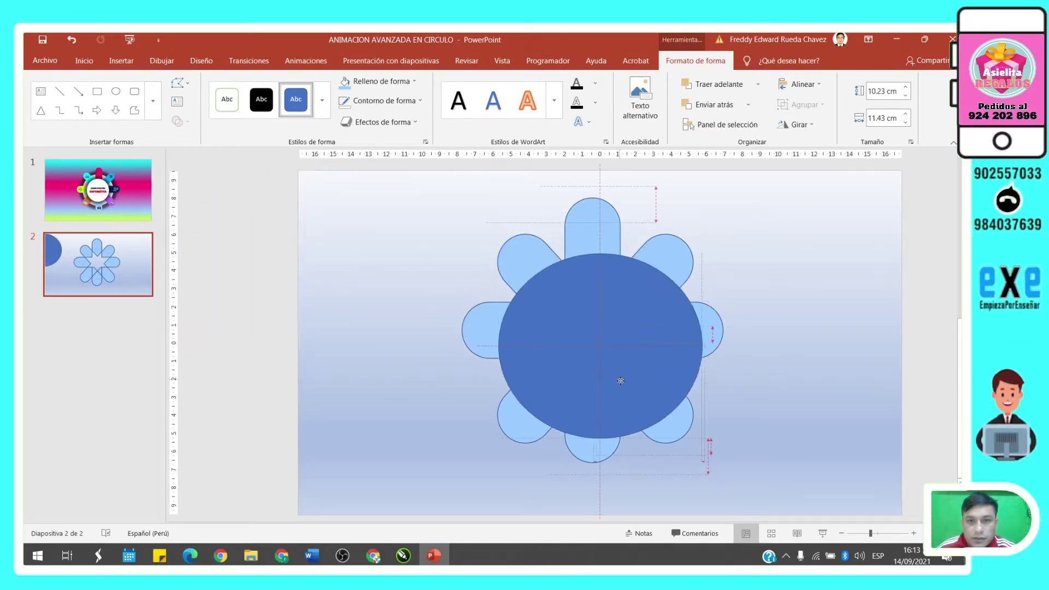
drag(672, 438, 634, 407)
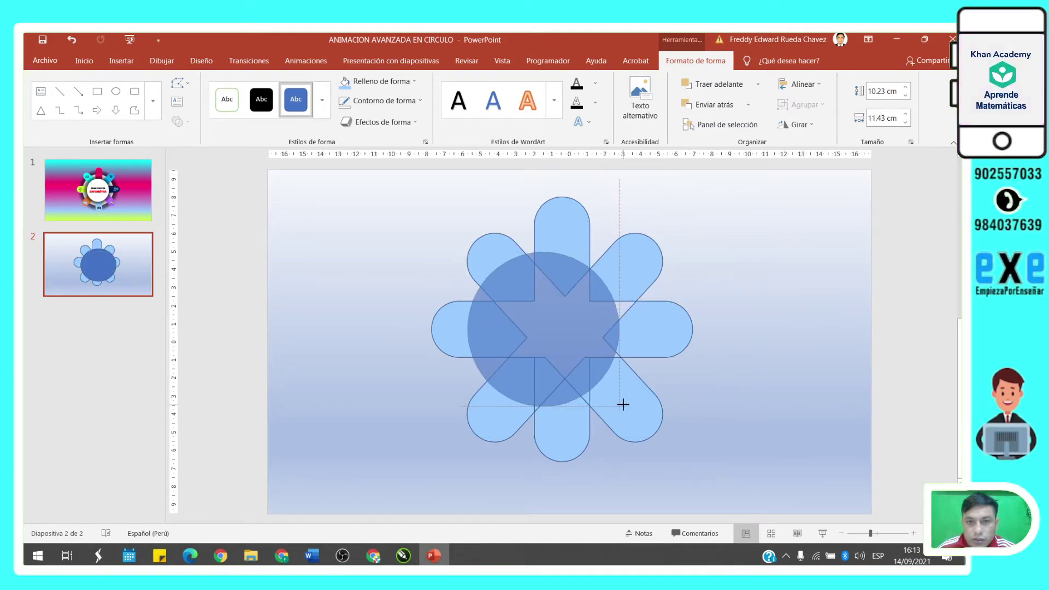
mouse_move(571, 376)
mouse_down()
mouse_move(589, 371)
mouse_move(567, 413)
mouse_move(300, 290)
mouse_move(288, 316)
mouse_move(868, 412)
mouse_up()
click(676, 337)
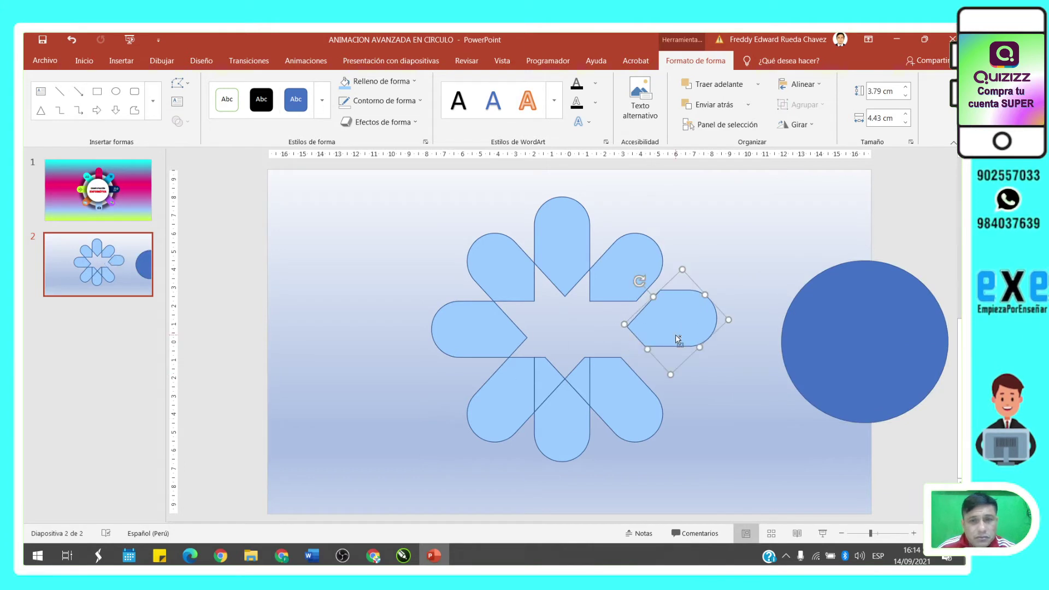
Undo the right petal's rotation and drag-select all the flower's petal pieces.
key(ctrl+z)
click(370, 215)
mouse_move(334, 188)
mouse_down()
mouse_move(648, 363)
mouse_move(743, 491)
mouse_up()
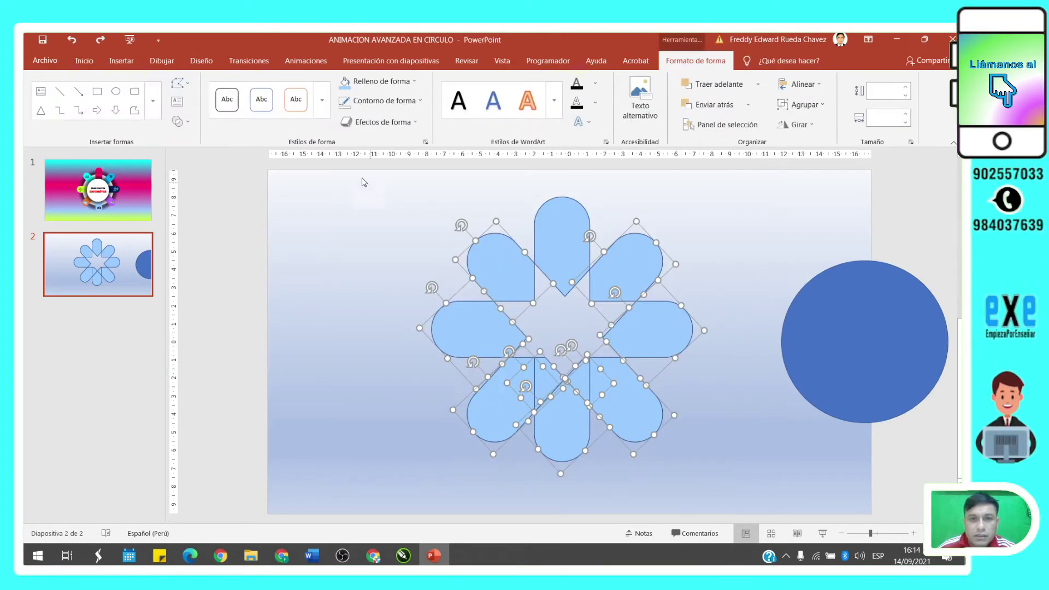
drag(361, 180, 775, 503)
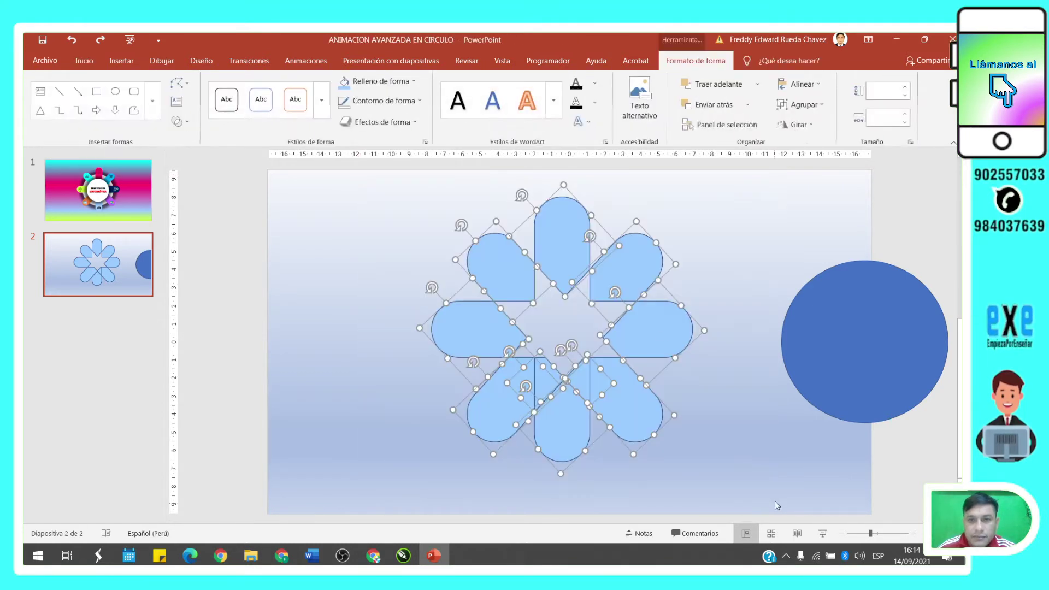
Group the eight selected petals into one 14.37 × 14.22 cm flower, undoing the accidental move.
right_click(572, 236)
mouse_move(623, 313)
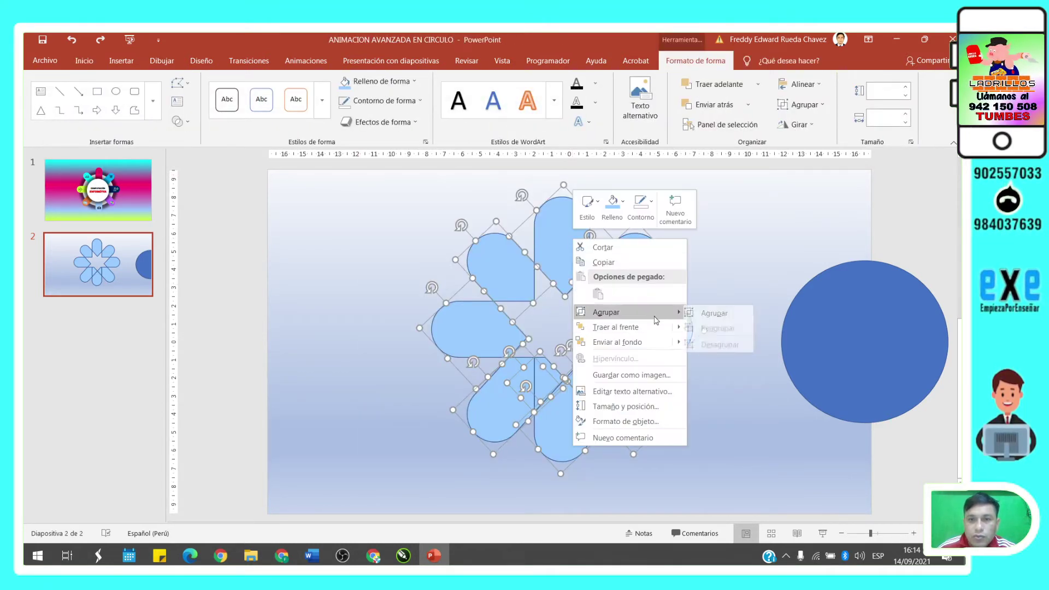
click(714, 313)
drag(611, 281, 605, 307)
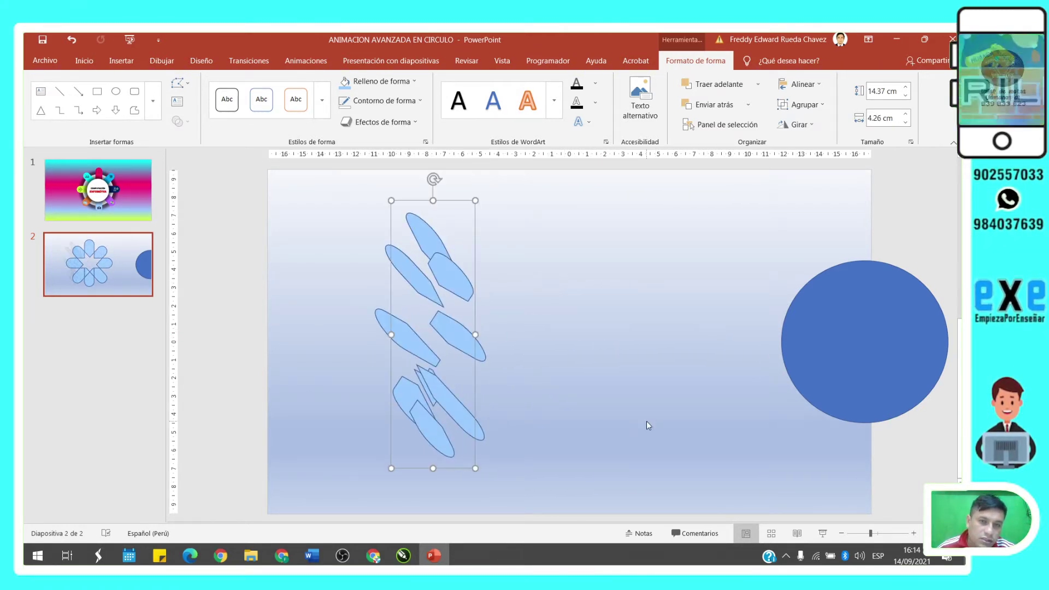
click(74, 41)
Move the blue circle onto the flower and centre it horizontally and vertically.
click(907, 353)
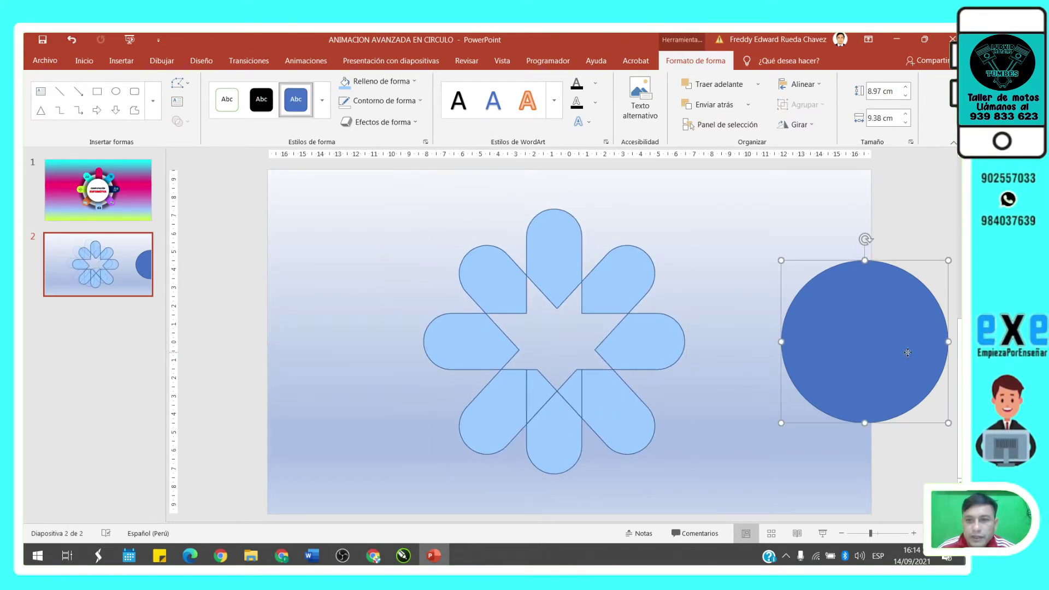
drag(907, 352, 572, 354)
shift+click(660, 270)
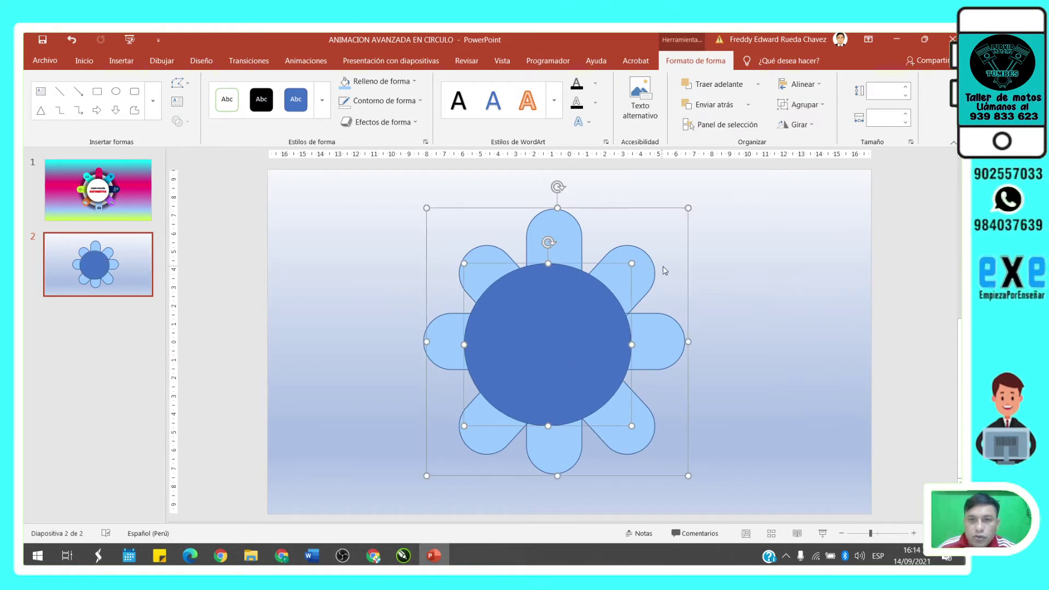
click(787, 87)
click(814, 117)
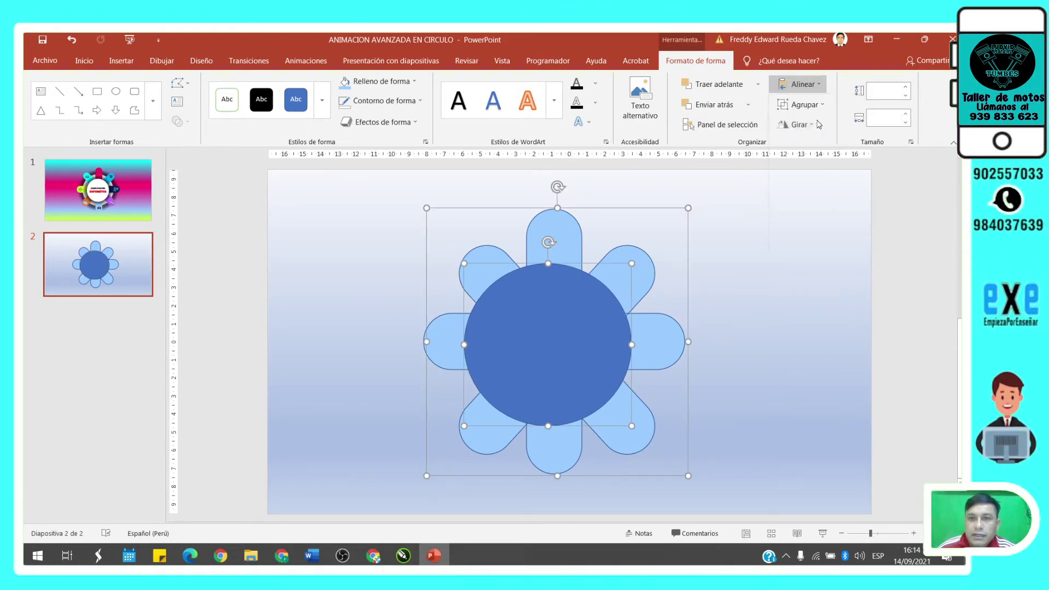
click(802, 85)
click(815, 163)
click(798, 315)
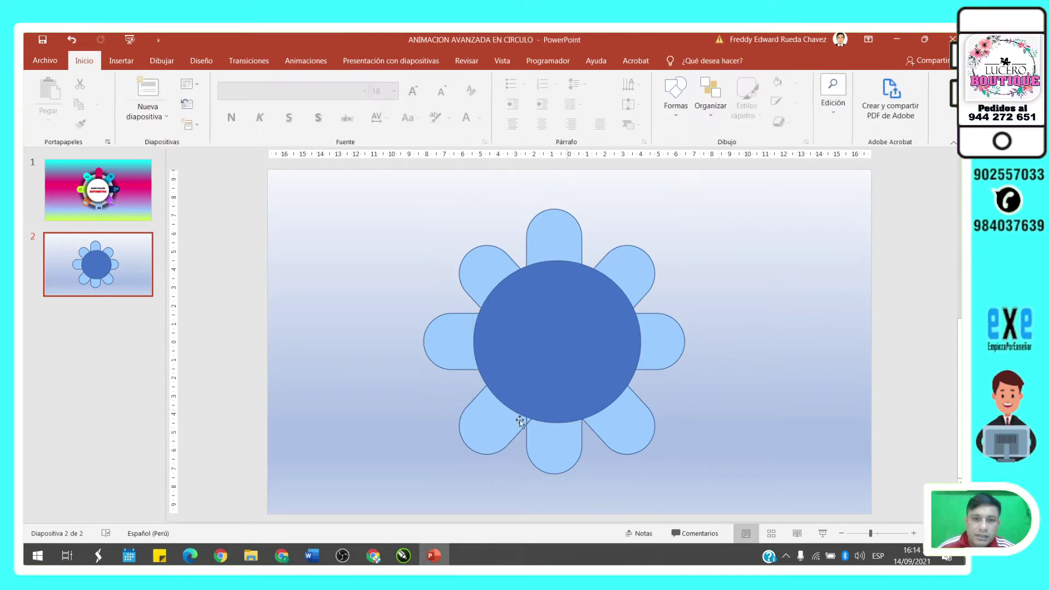
Send the circle behind the petals and fill it white.
click(571, 367)
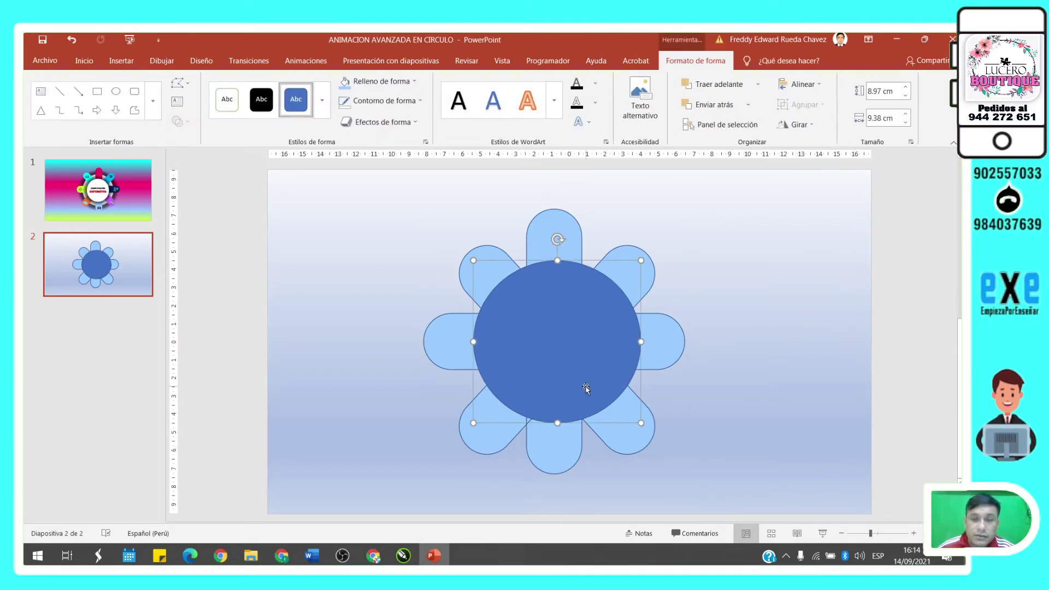
click(710, 105)
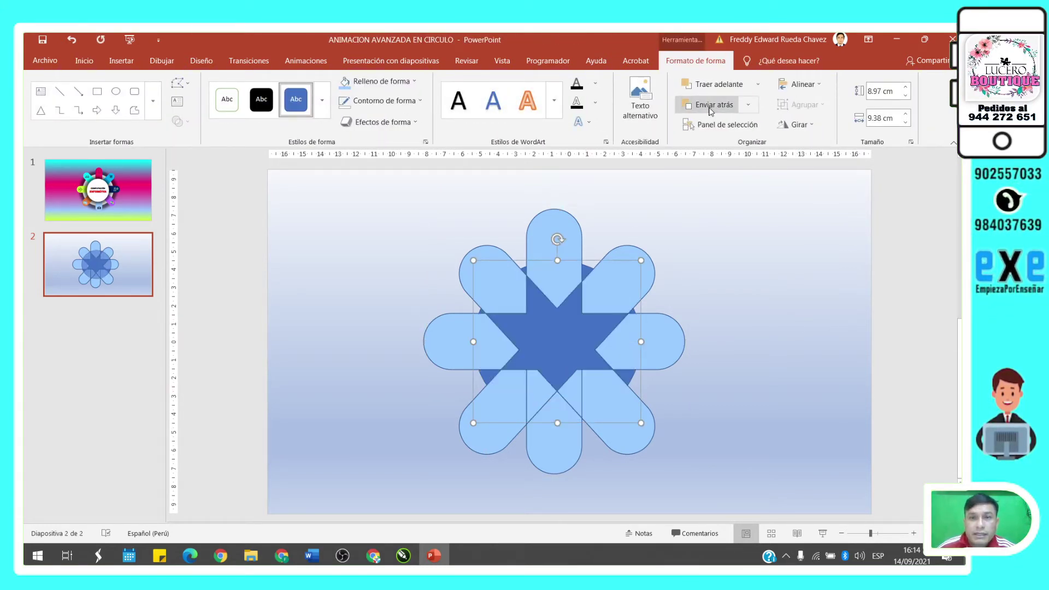
click(378, 86)
click(346, 115)
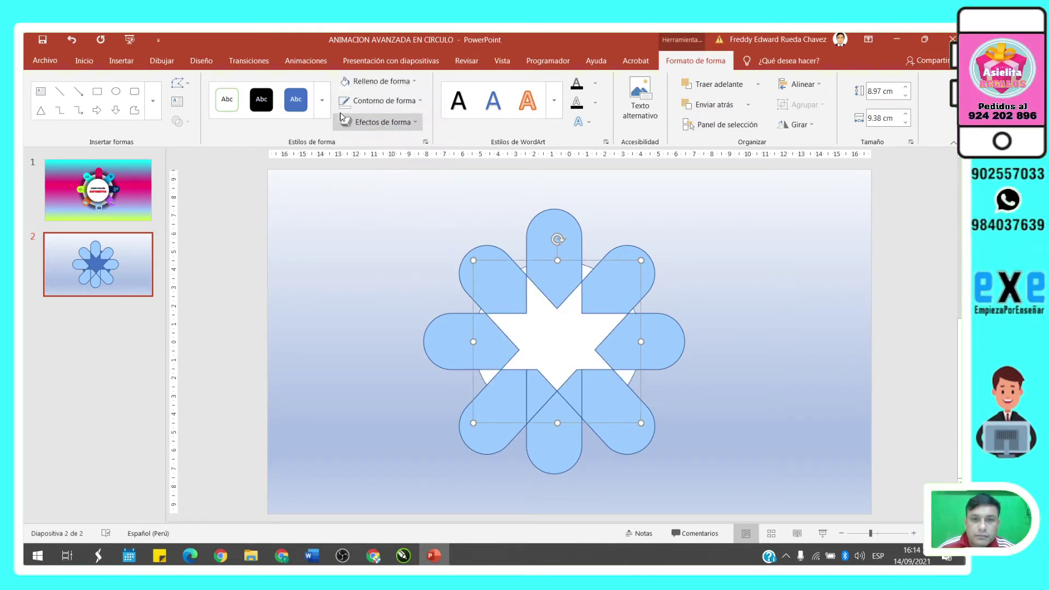
click(717, 400)
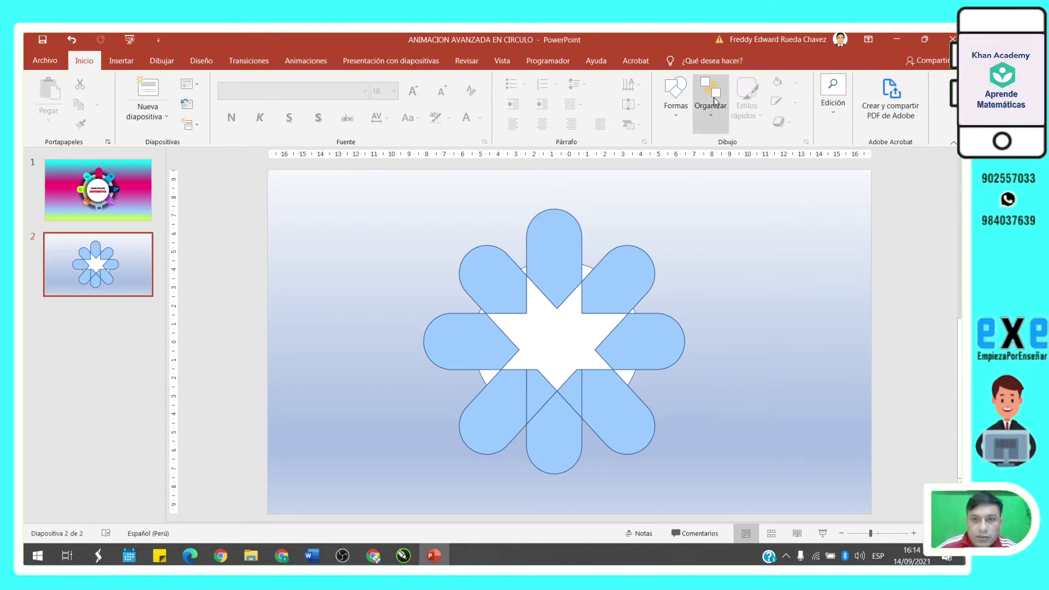
Draw an 8.44 × 8.34 cm circle, drag it onto the flower's centre, and fill it white.
click(676, 97)
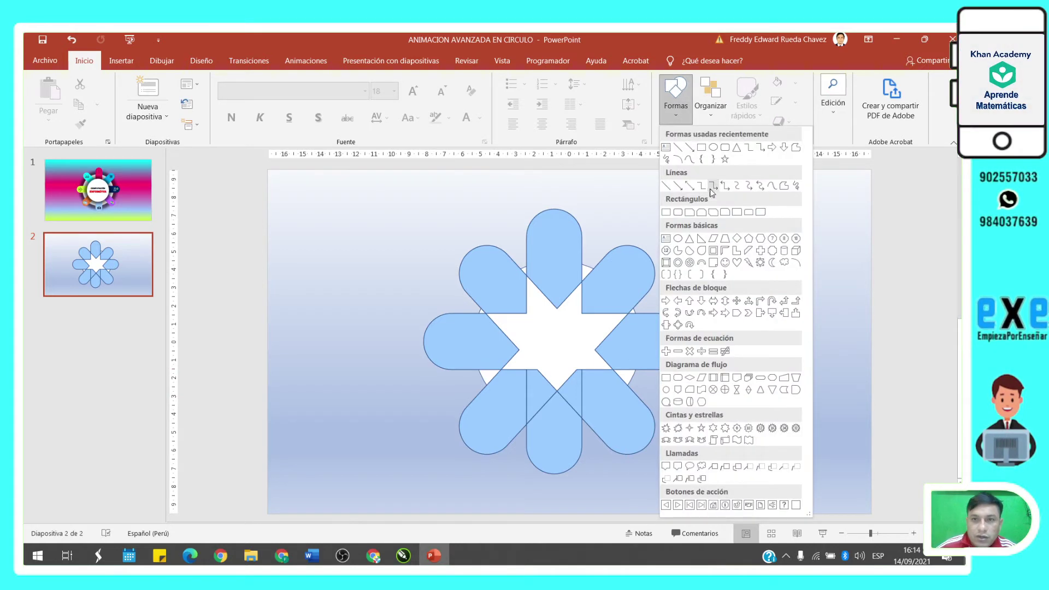
click(714, 147)
drag(702, 262, 848, 417)
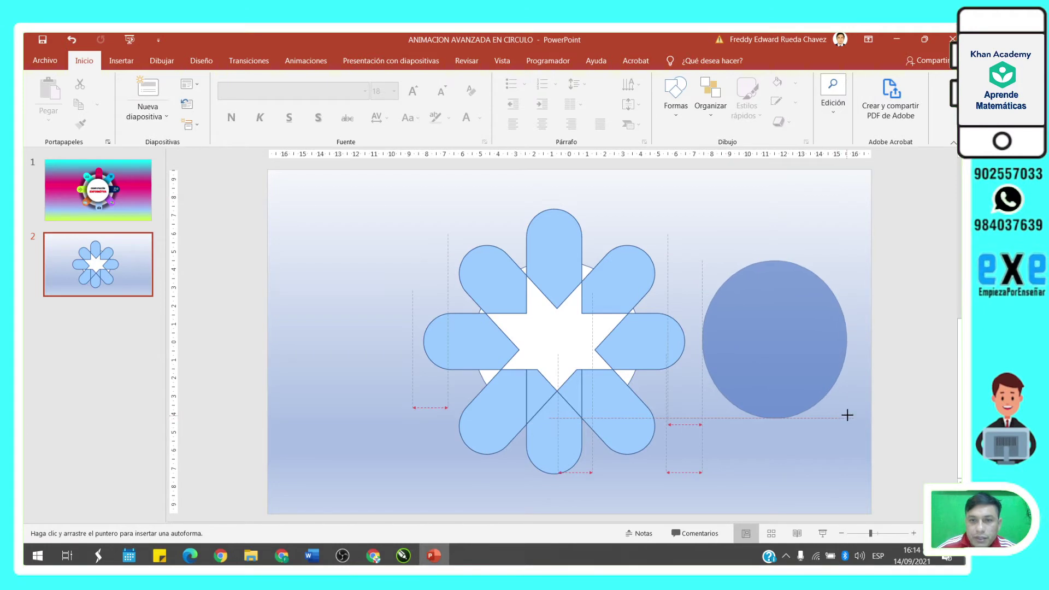
drag(816, 350, 593, 351)
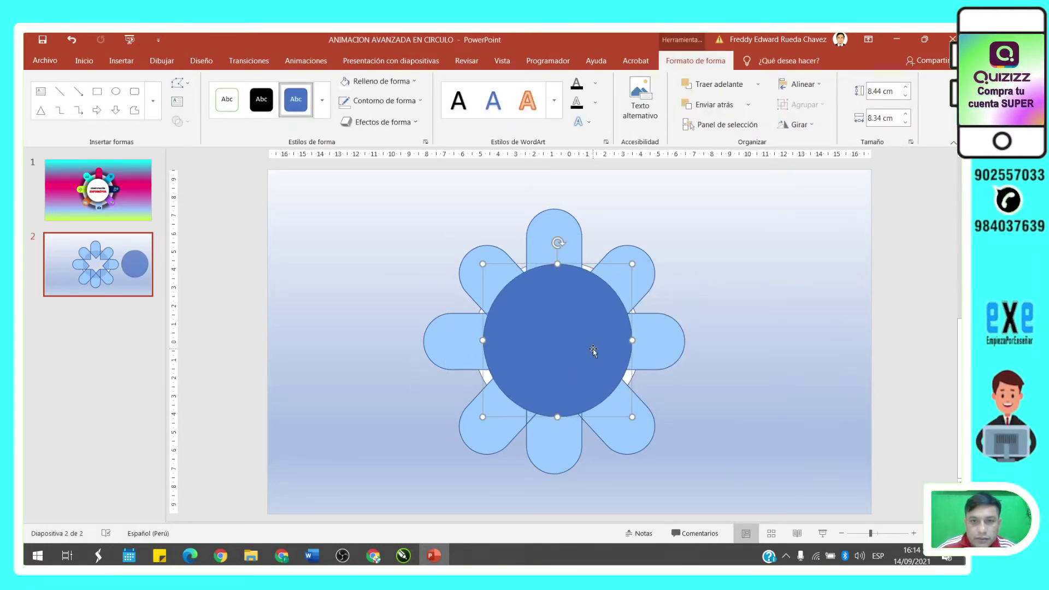
click(342, 82)
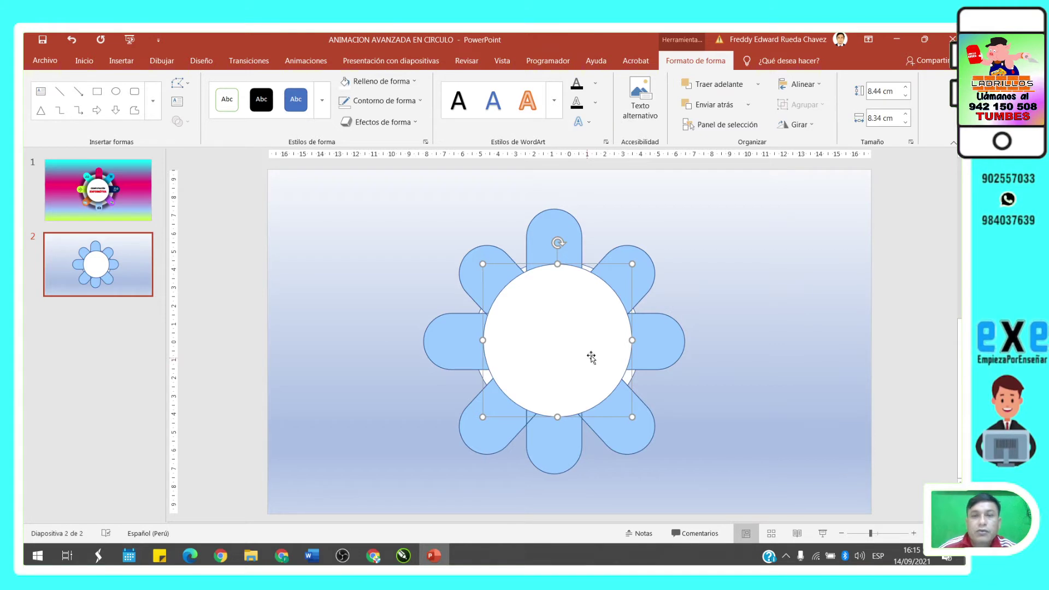
Centre the white circle on the flower using Alinear al centro.
shift+click(651, 280)
click(798, 84)
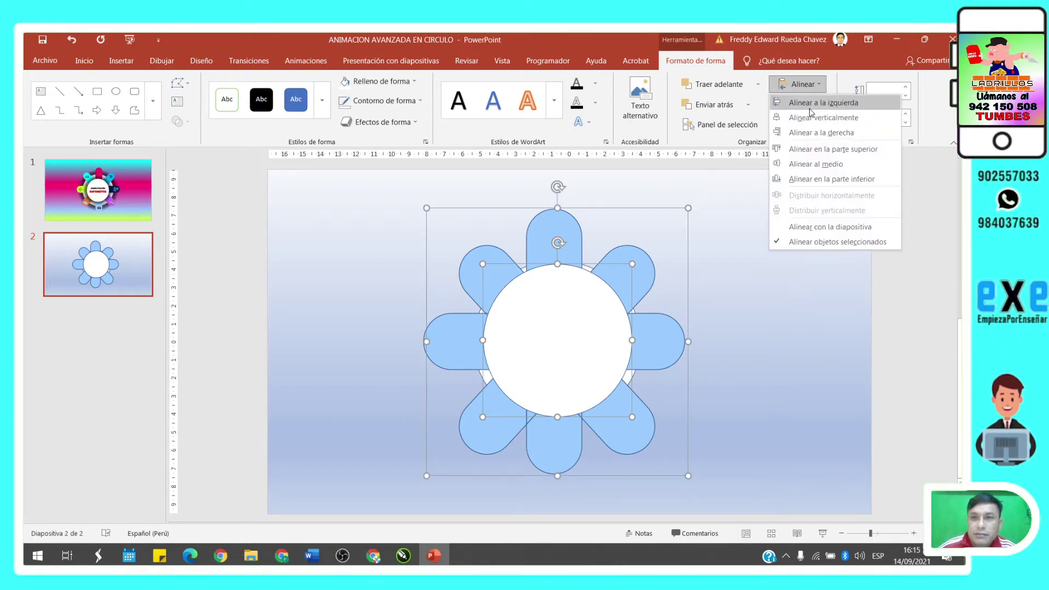
click(797, 85)
click(797, 84)
click(816, 163)
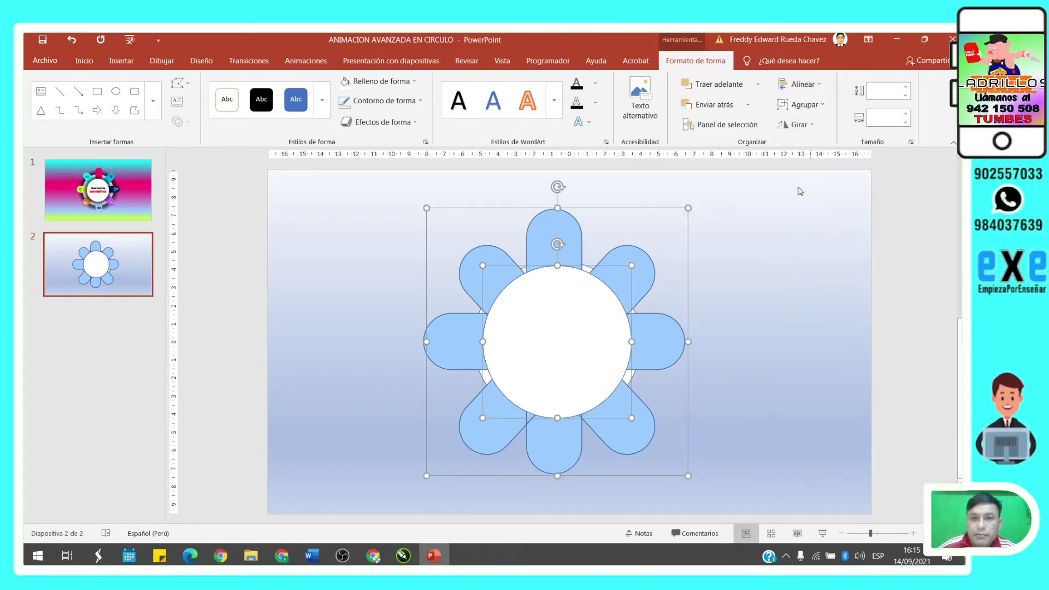
click(781, 321)
Place a copy of the white circle at the slide's upper right.
click(537, 346)
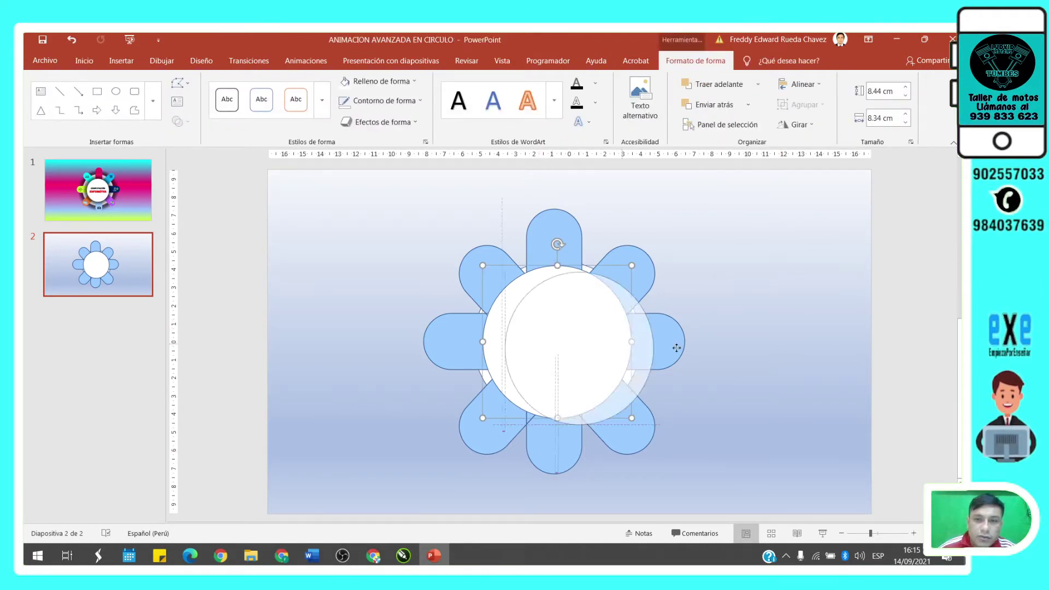
drag(551, 333, 764, 350)
click(779, 372)
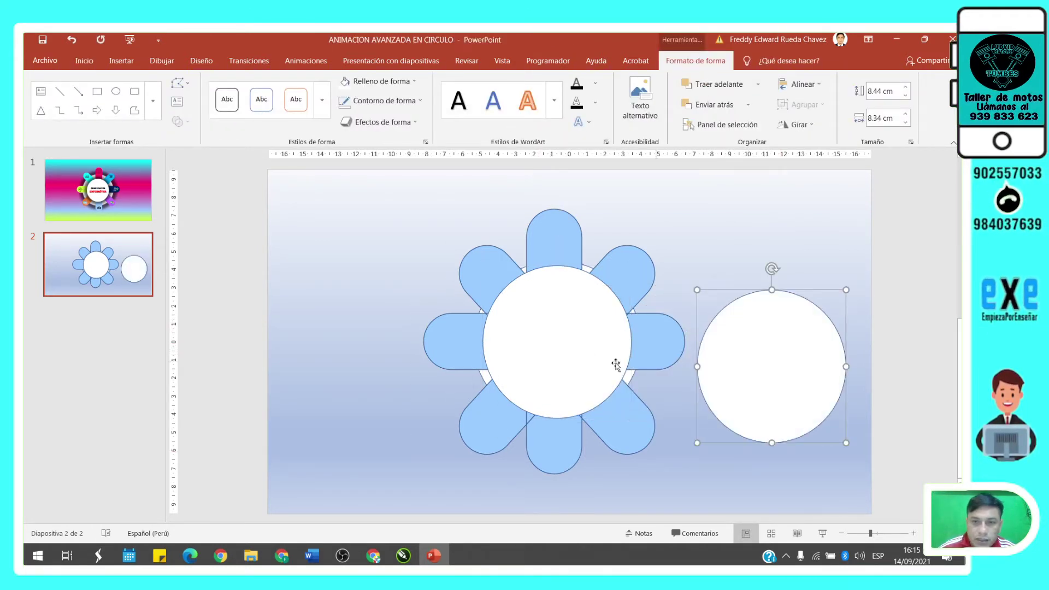
click(570, 354)
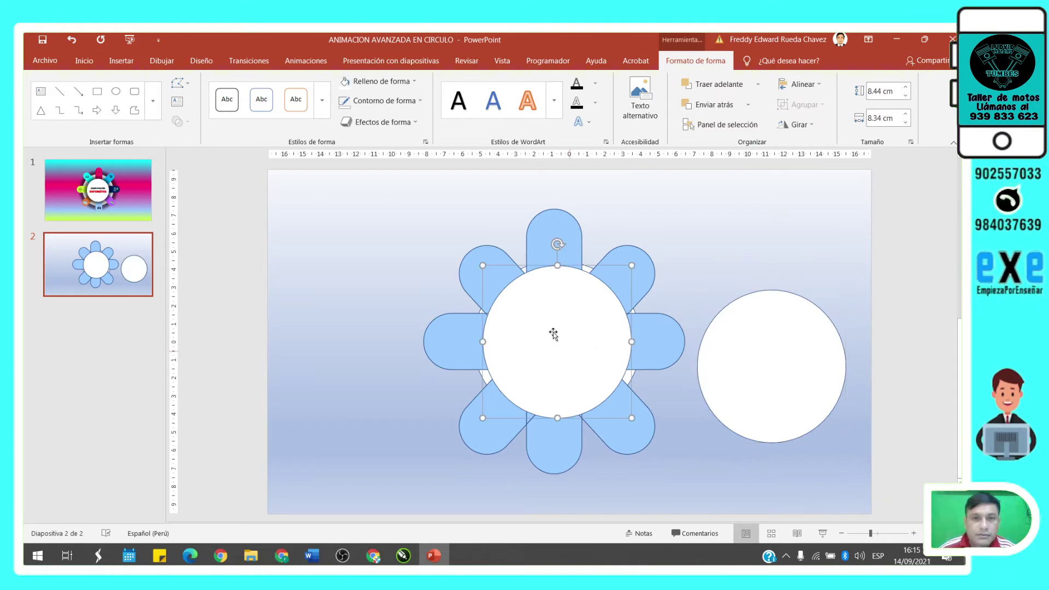
click(377, 81)
click(365, 85)
click(365, 85)
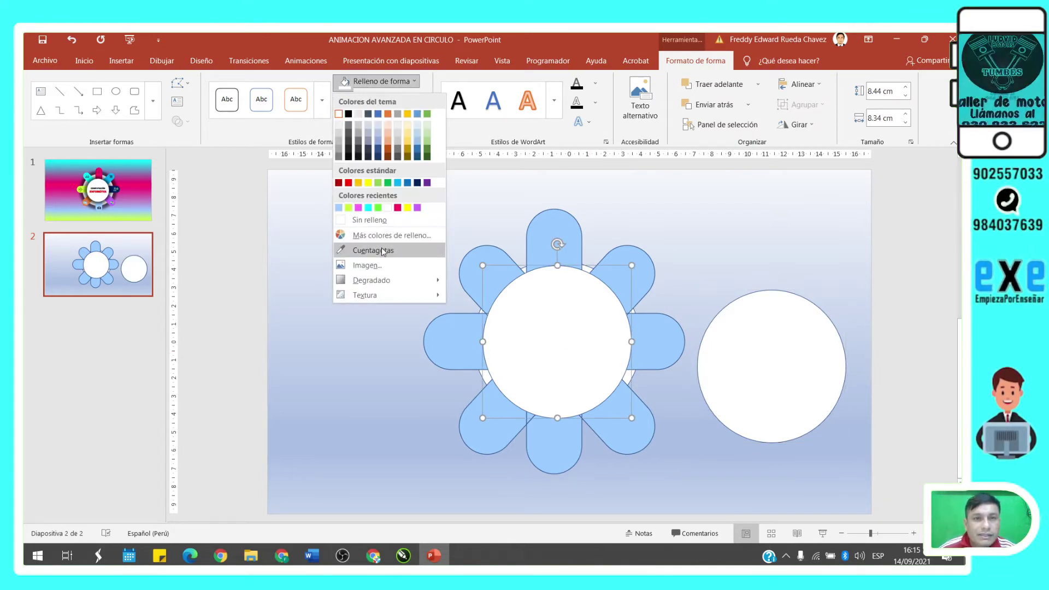
click(371, 77)
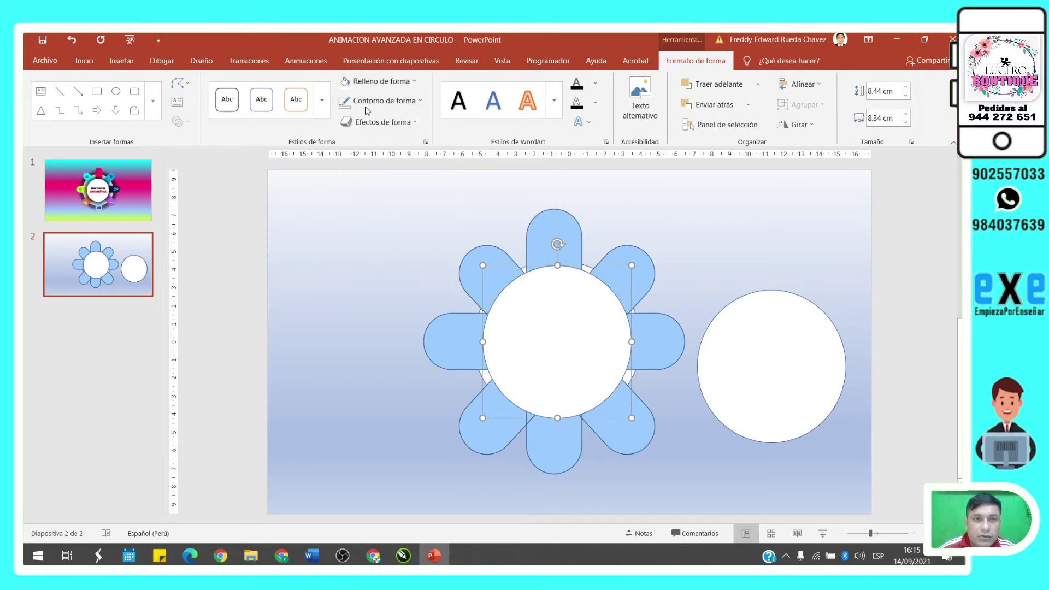
click(692, 316)
drag(839, 236, 840, 224)
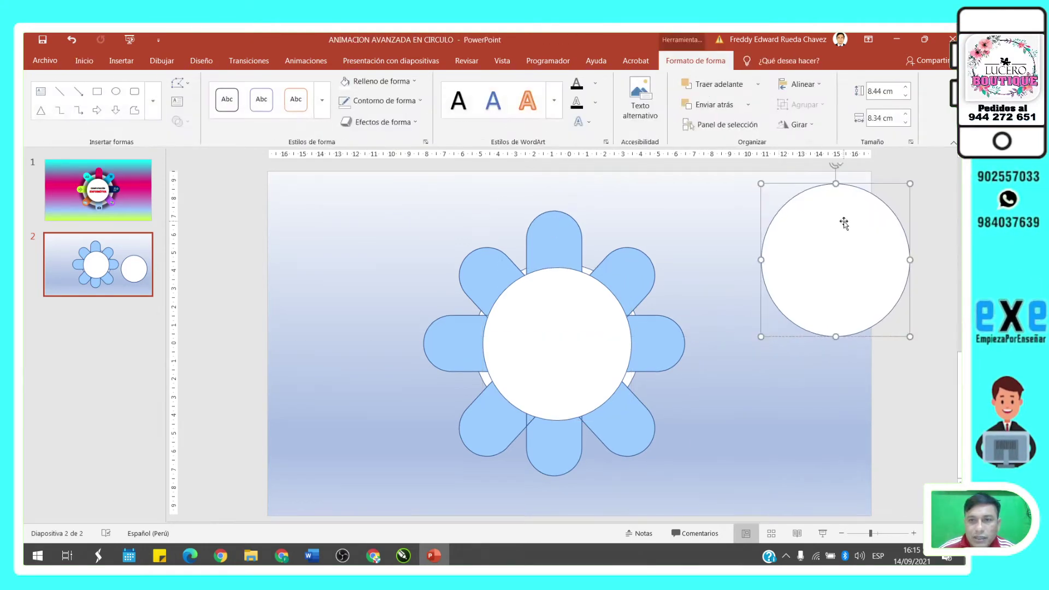
Set all the flower shapes to Sin contorno, removing their outlines.
mouse_move(393, 193)
mouse_down()
mouse_move(712, 508)
mouse_move(727, 507)
mouse_up()
click(382, 100)
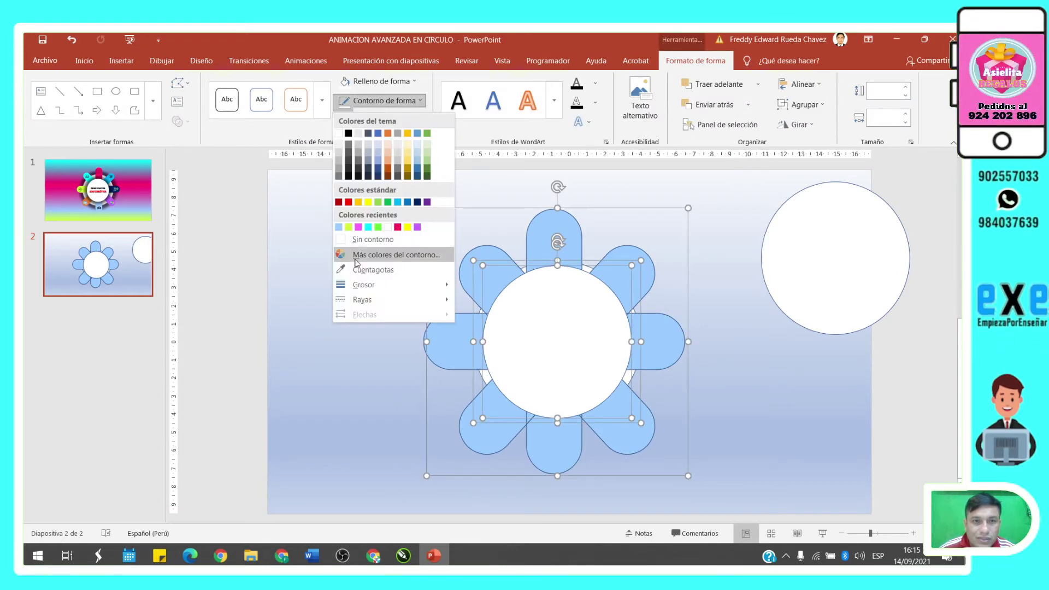
click(363, 240)
Colour the top petal magenta, upper-right yellow, right crimson, and left cyan.
click(339, 256)
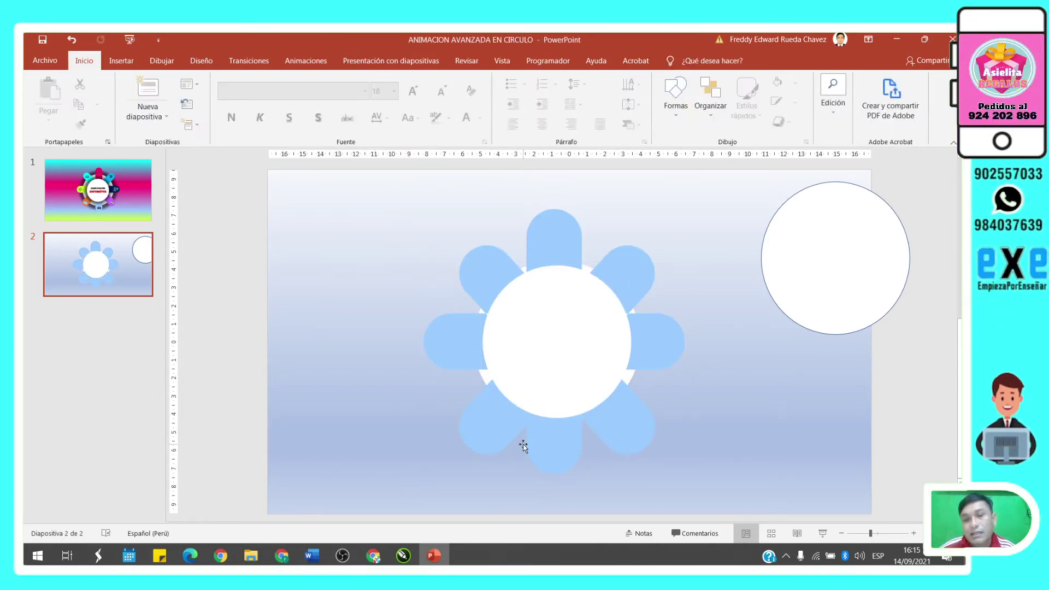
click(558, 363)
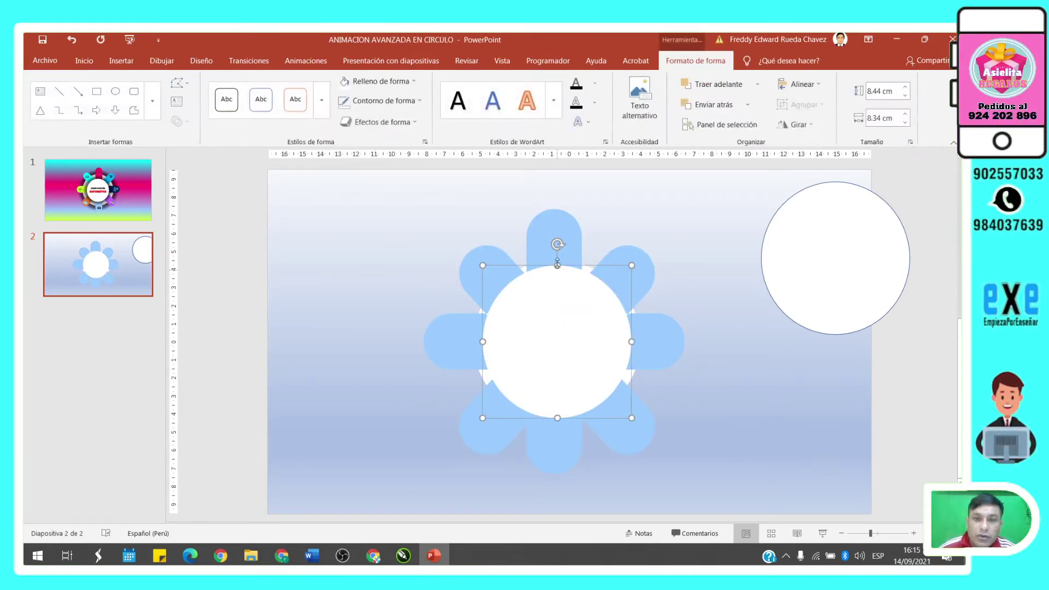
click(562, 234)
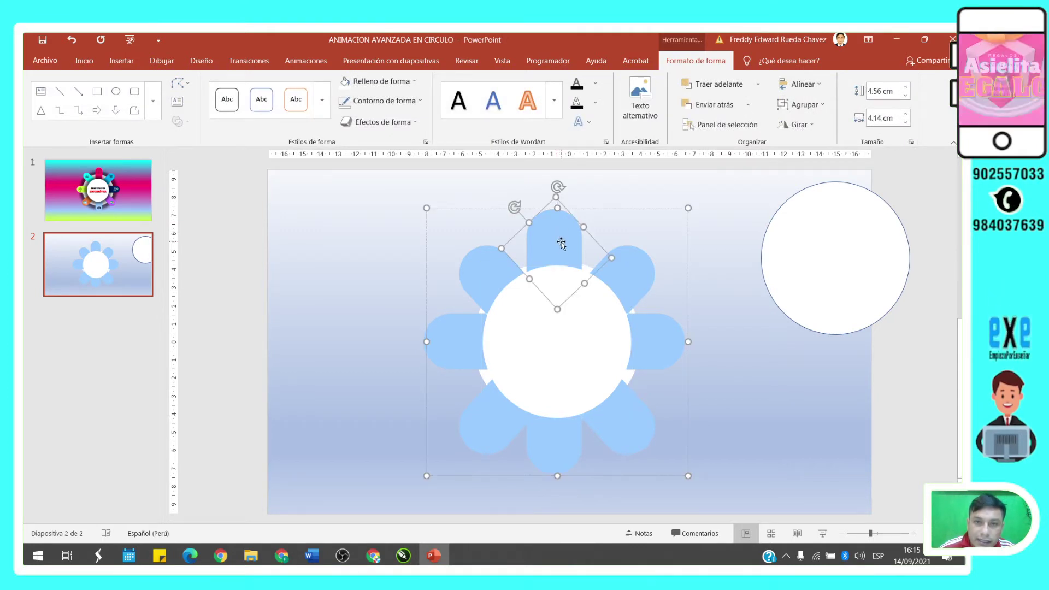
click(373, 87)
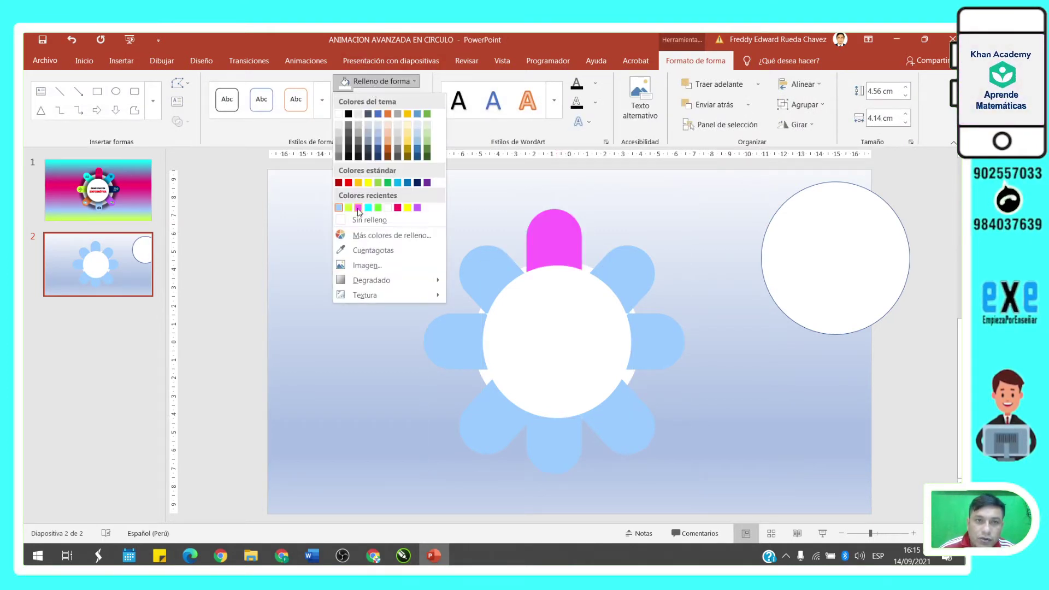
click(360, 209)
click(627, 266)
click(378, 82)
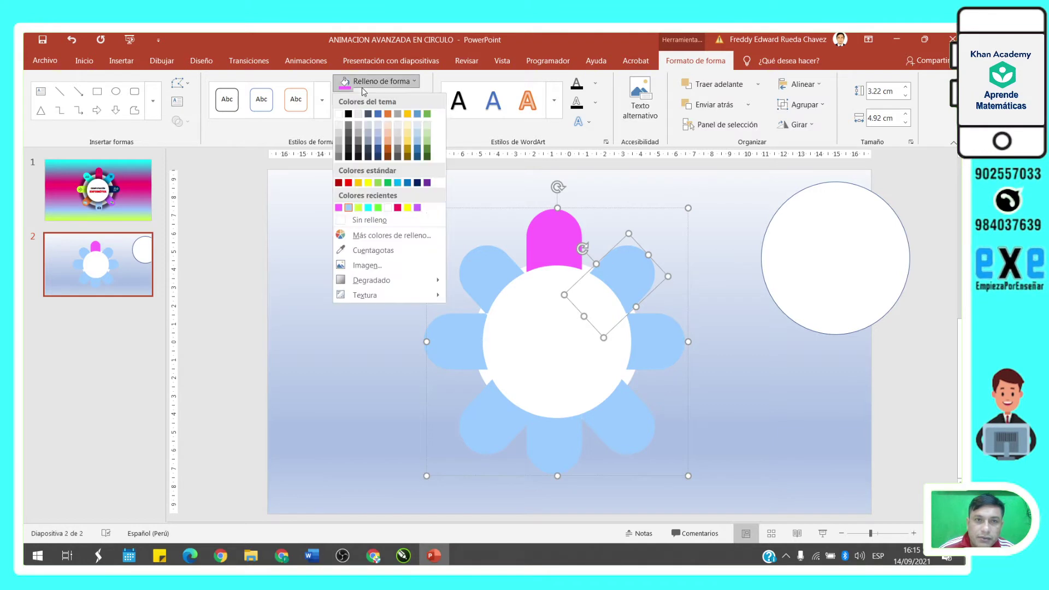
click(407, 207)
click(656, 344)
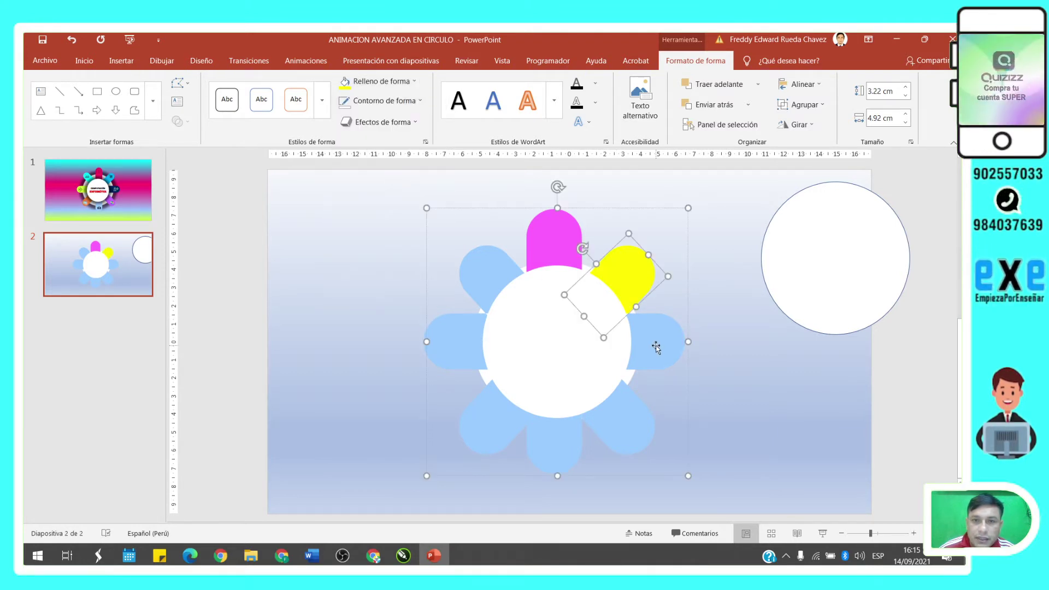
click(352, 82)
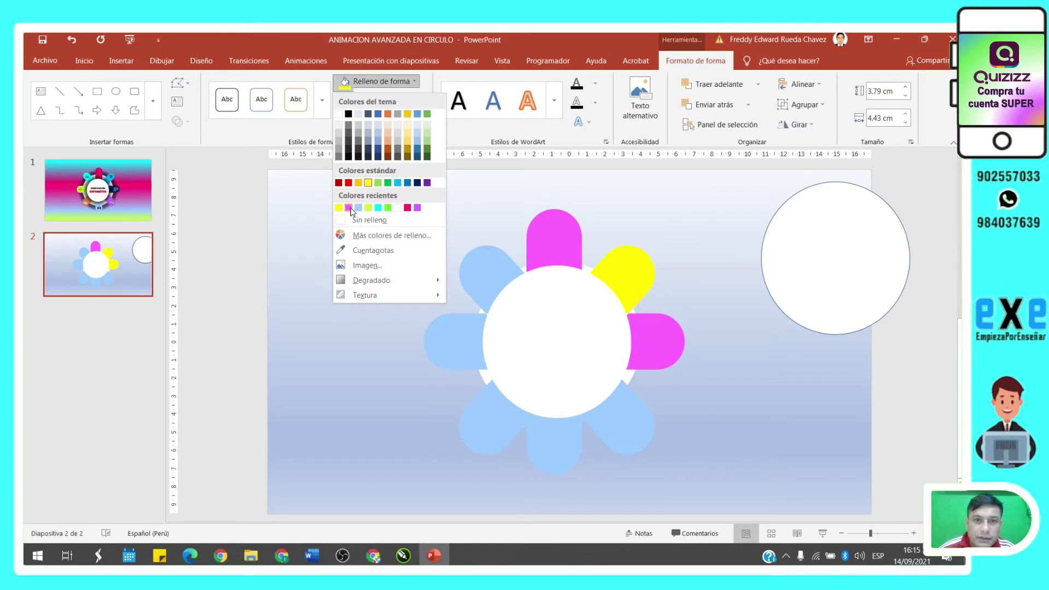
click(408, 208)
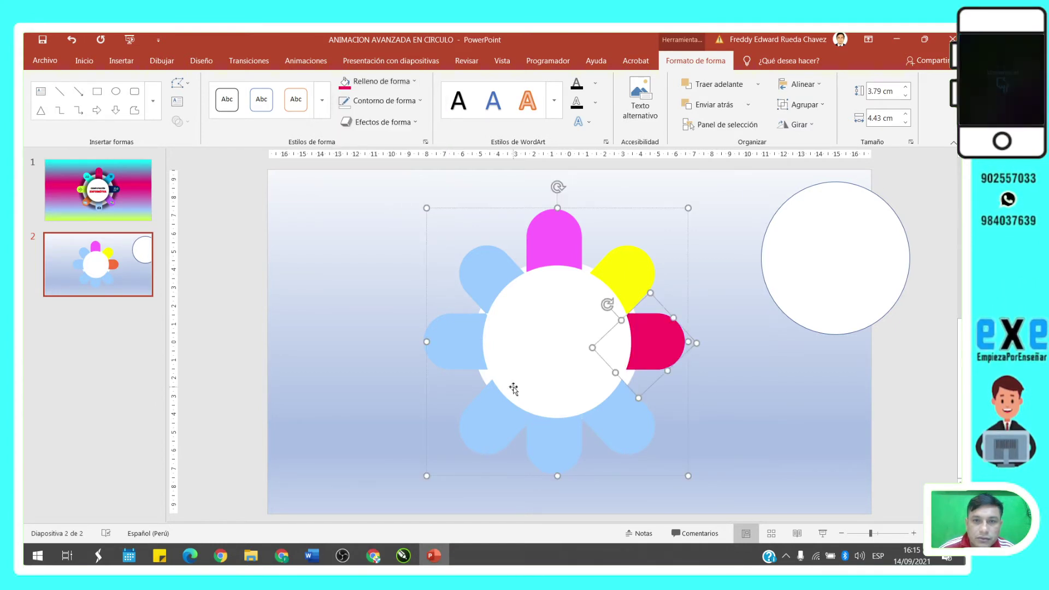
click(468, 337)
click(377, 82)
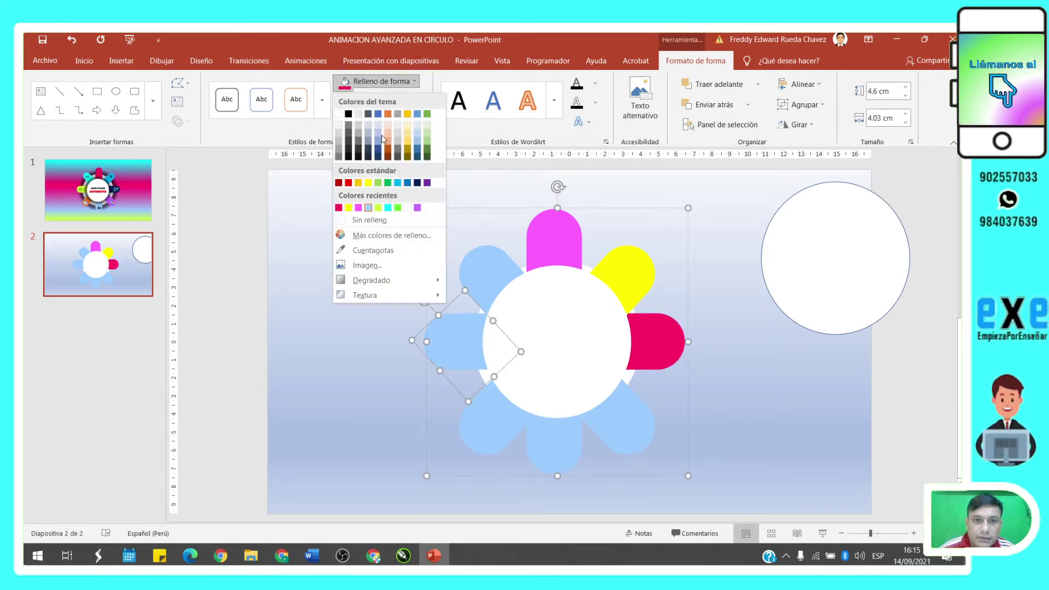
click(388, 207)
Colour the lower-left petal blue, lower-right orange, and bottom petal green via Más colores de relleno.
click(495, 411)
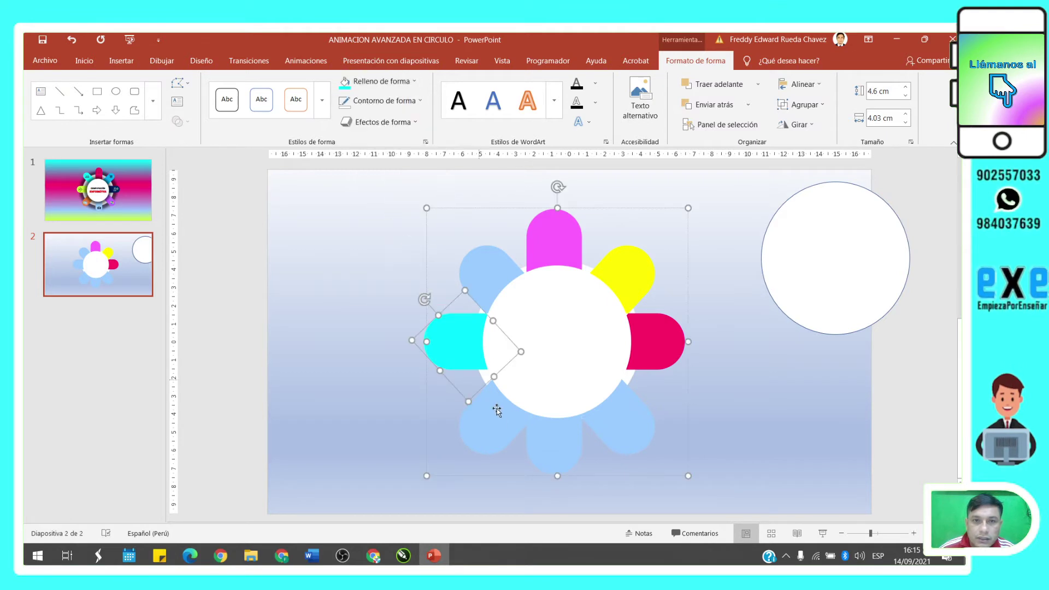
click(385, 82)
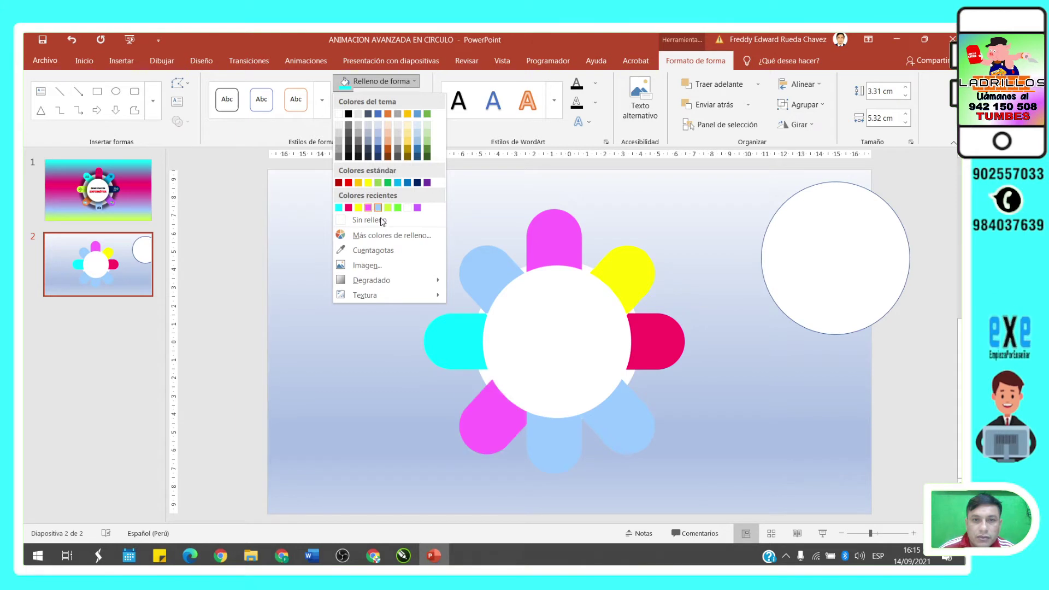
click(408, 183)
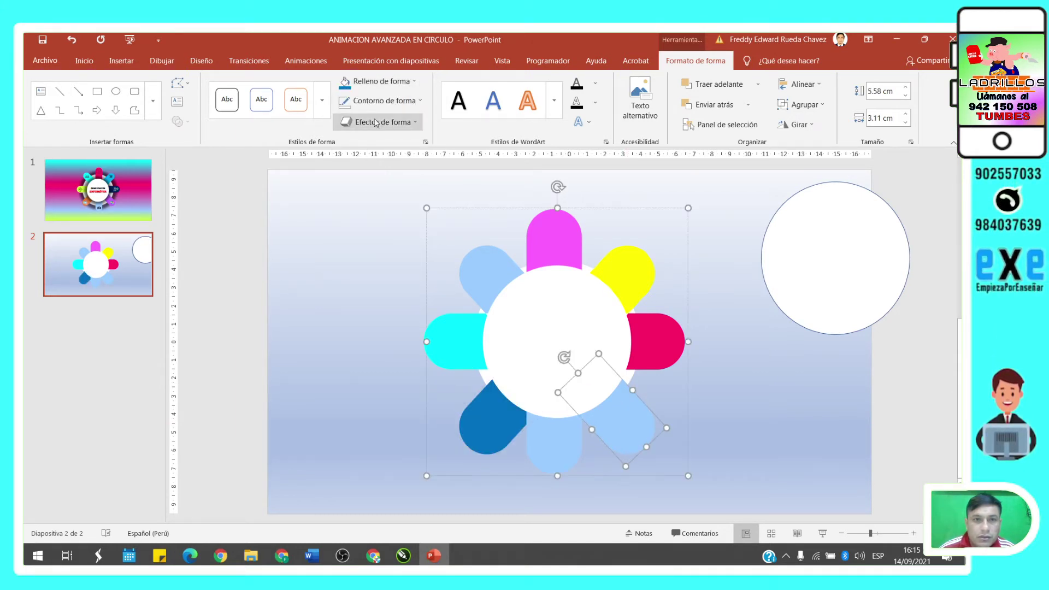
click(377, 81)
click(391, 239)
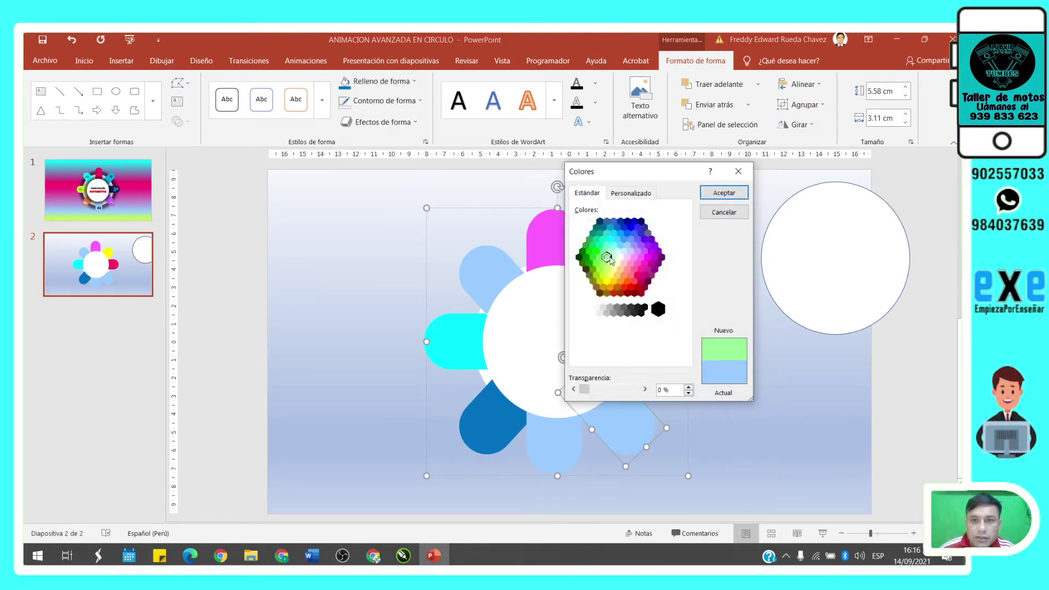
click(724, 194)
click(564, 453)
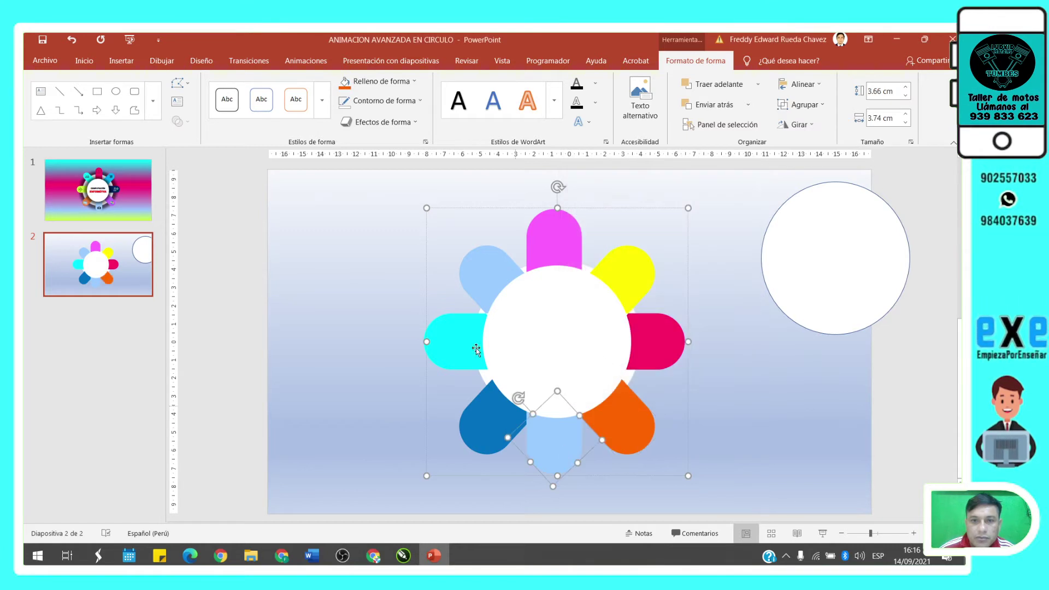
click(377, 82)
click(391, 235)
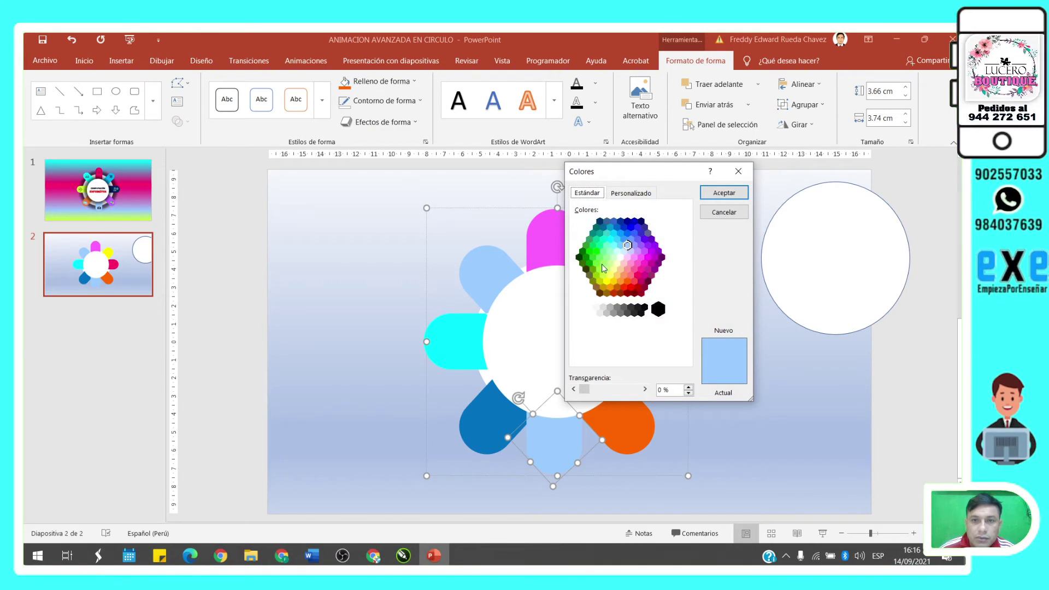
click(725, 193)
click(395, 267)
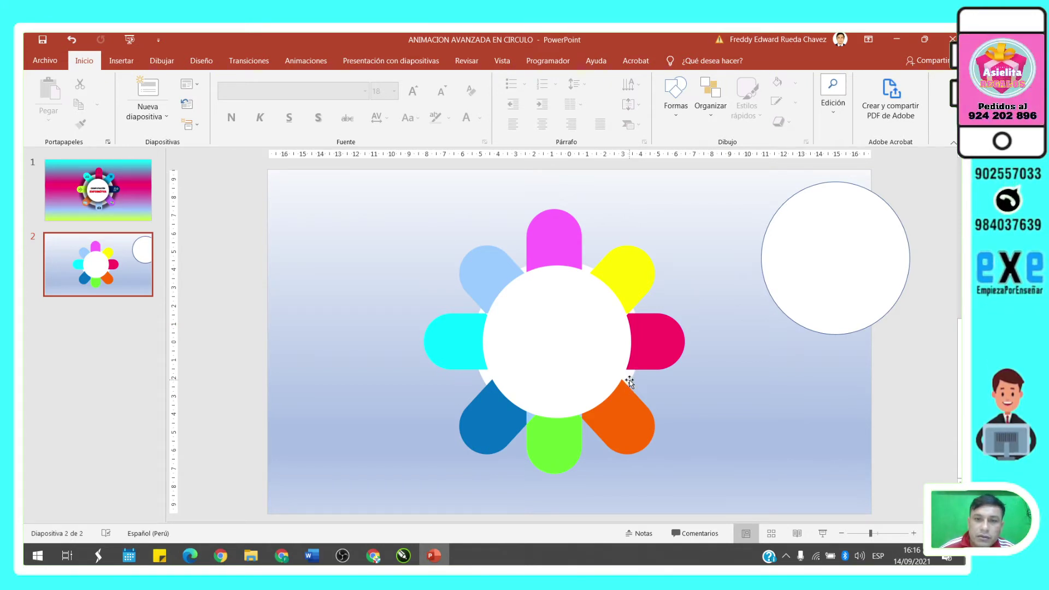
Give the flower's central circle a fill with 70% transparency.
drag(858, 274, 790, 288)
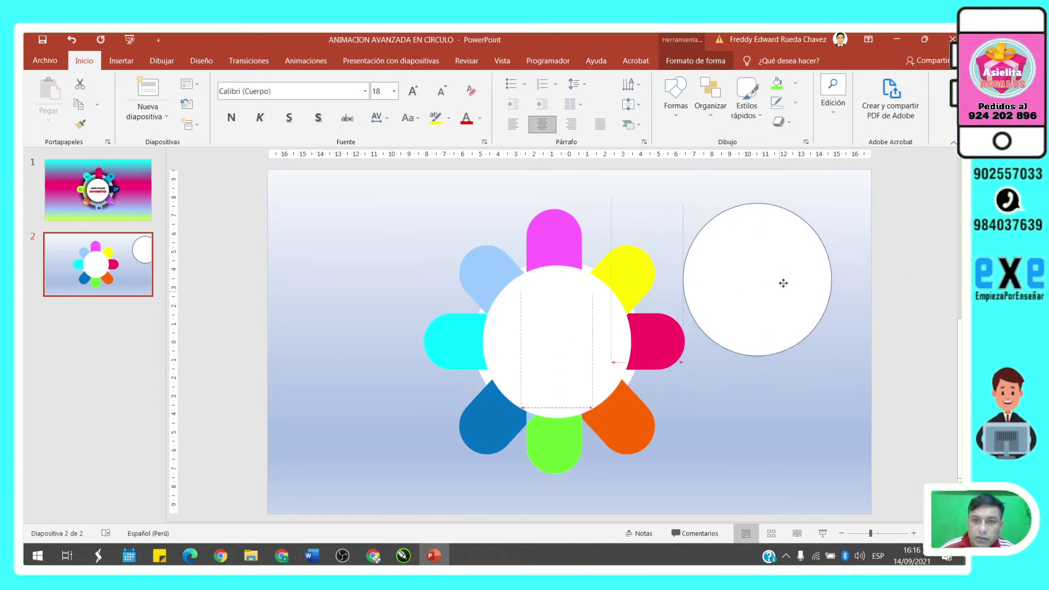
click(573, 326)
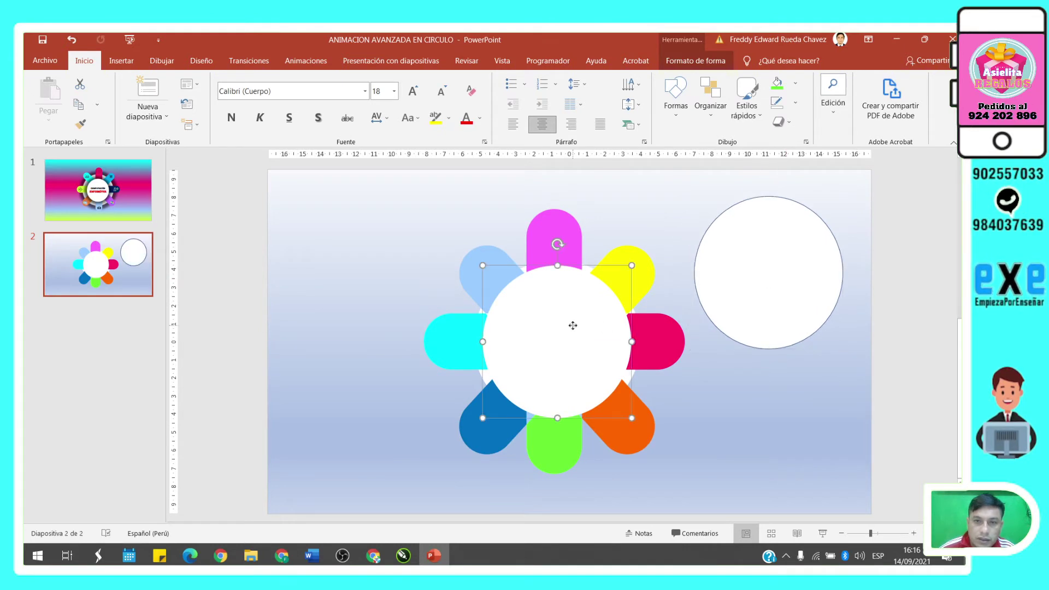
click(784, 253)
click(696, 61)
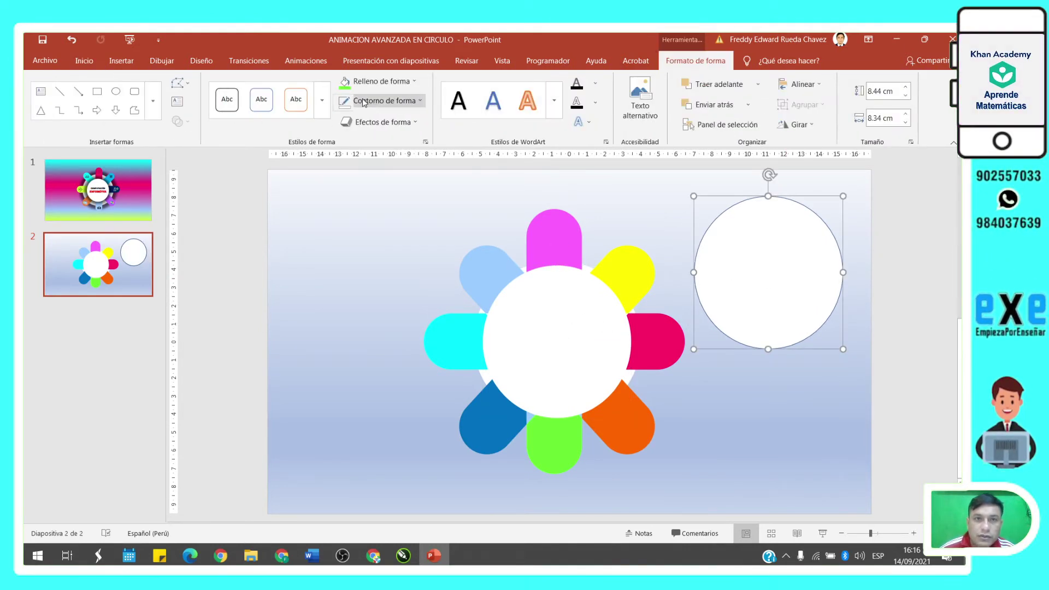
drag(738, 256, 754, 286)
click(568, 308)
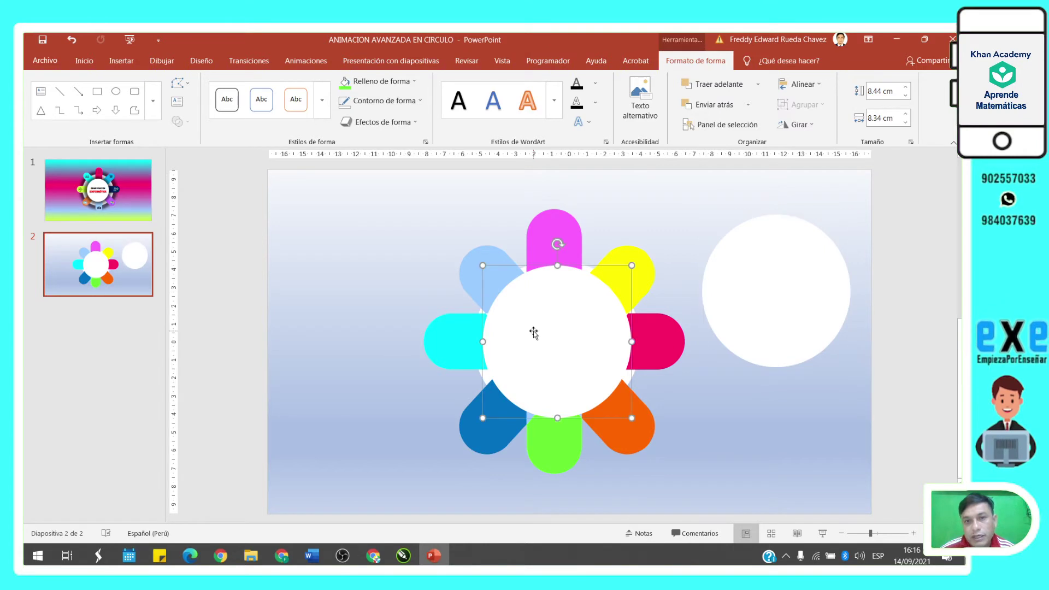
click(383, 81)
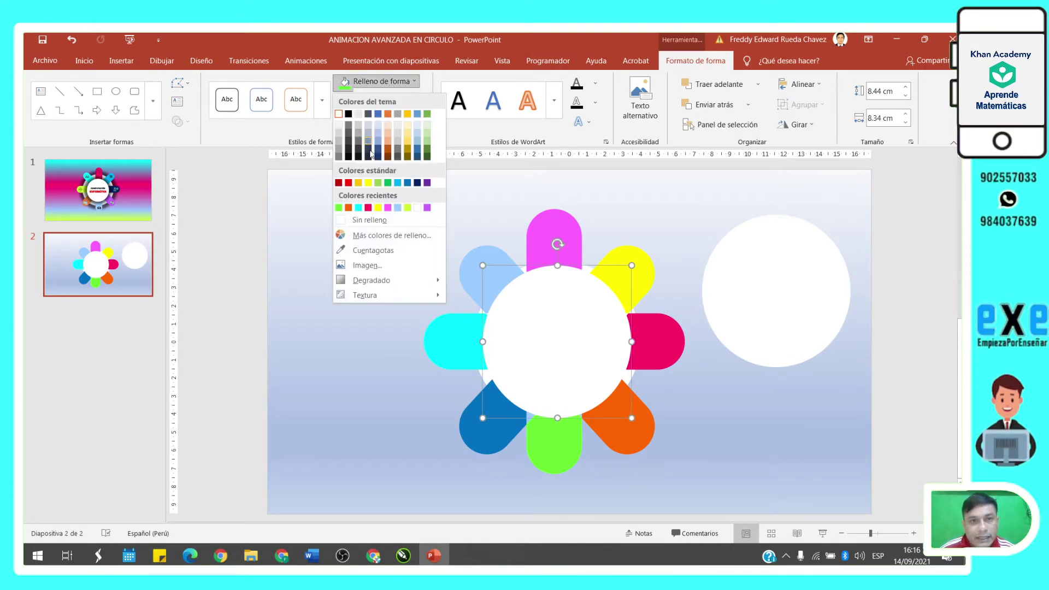
click(382, 235)
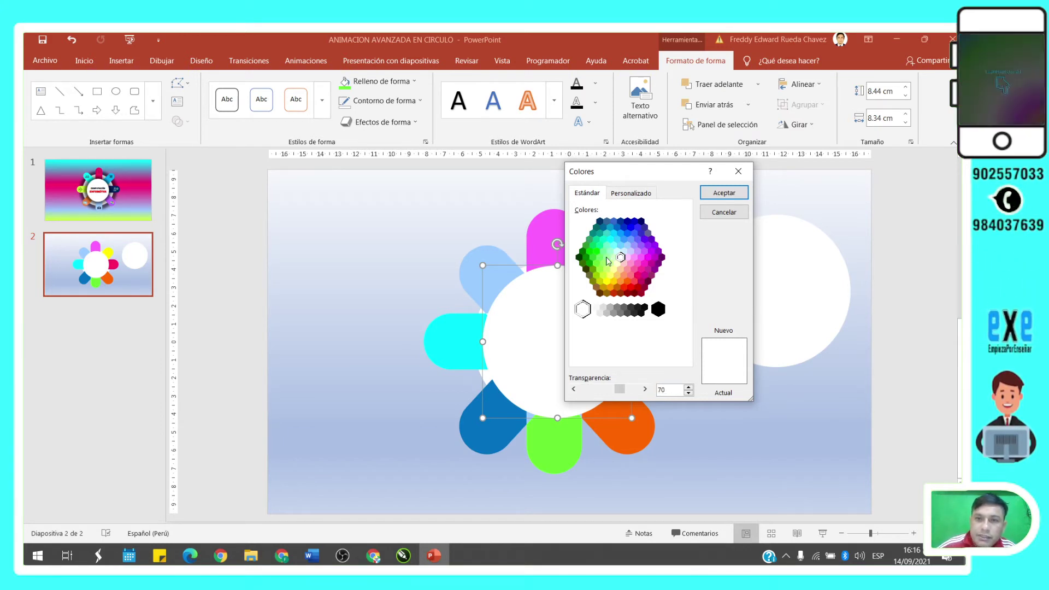
click(723, 193)
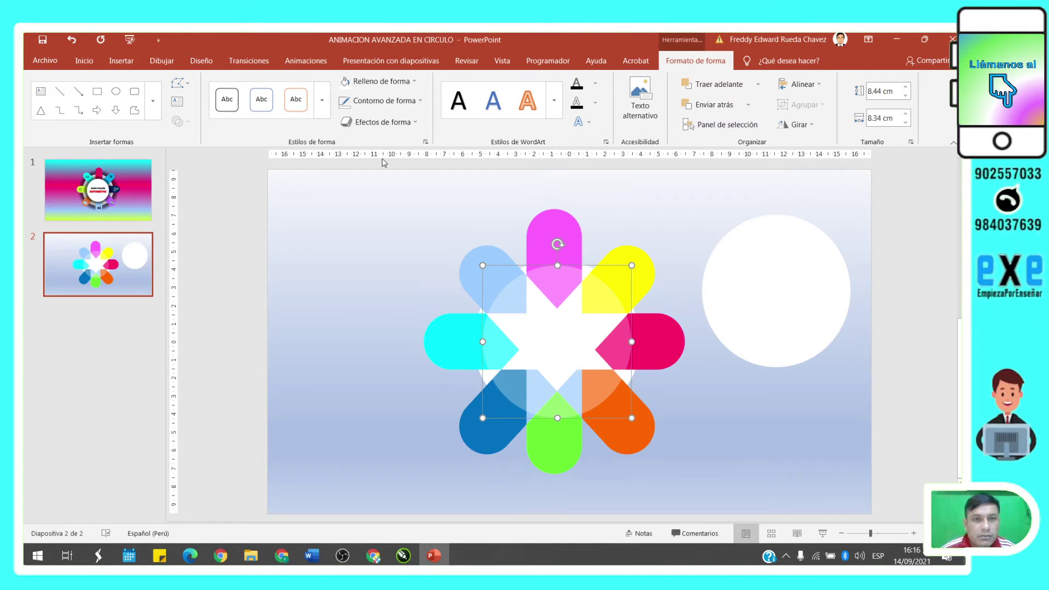
Add an inner shadow and soft edges to the central circle.
click(378, 122)
mouse_move(379, 176)
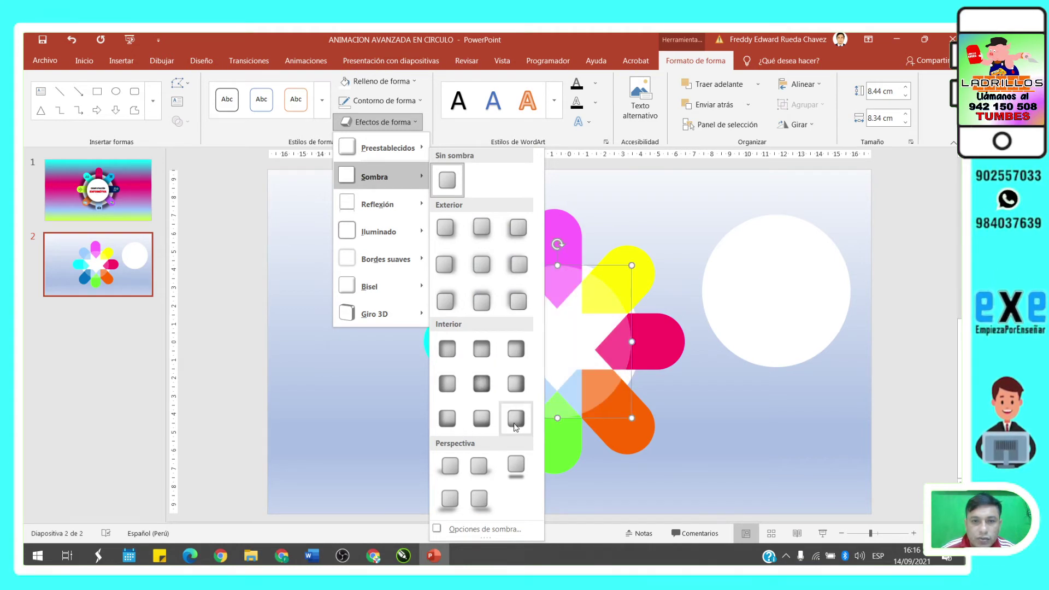
click(480, 385)
click(385, 121)
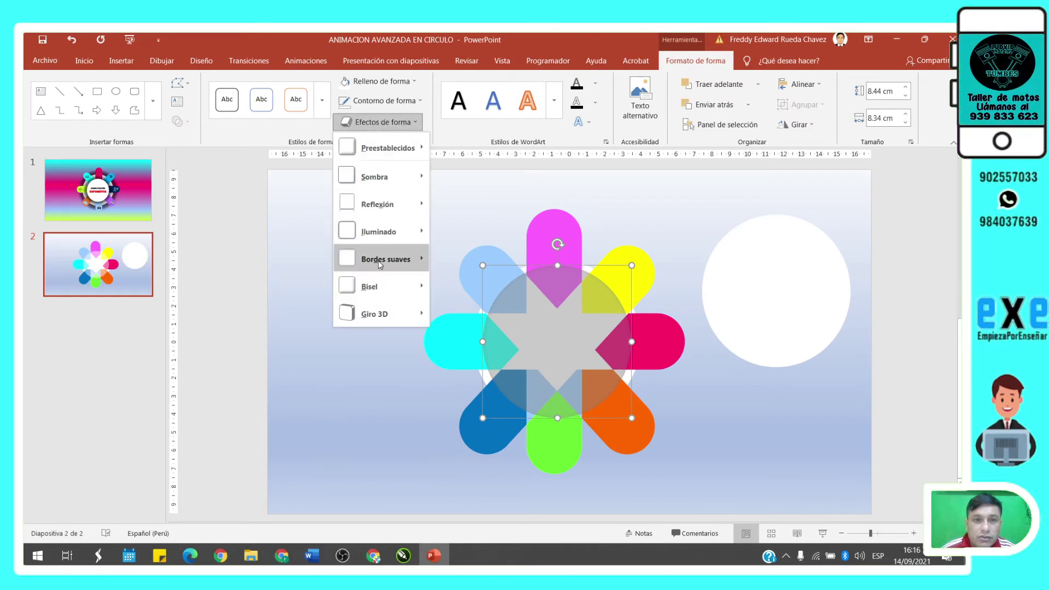
mouse_move(385, 259)
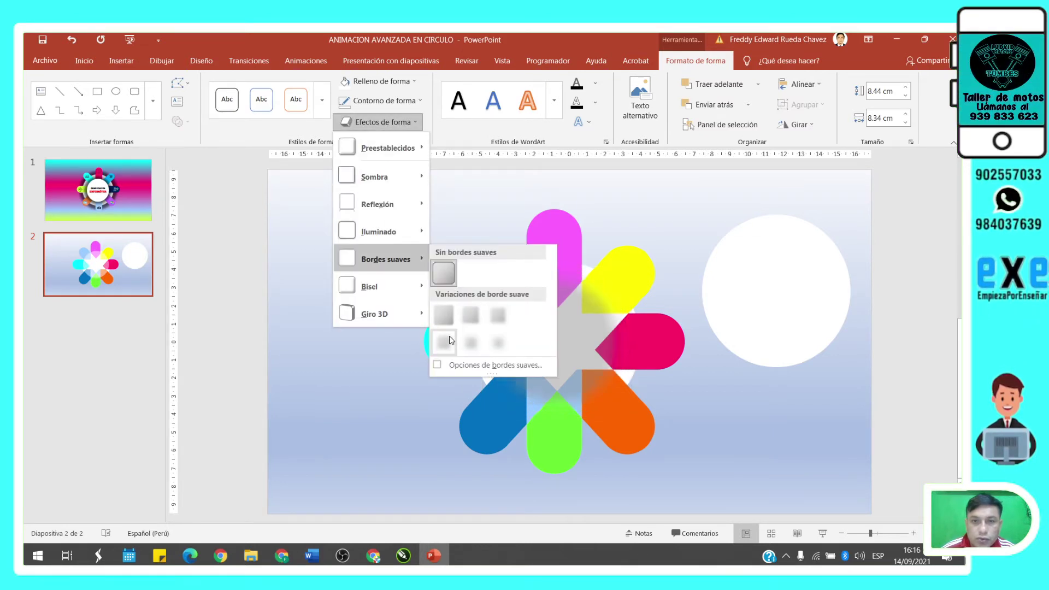
click(444, 342)
mouse_move(798, 319)
mouse_down()
mouse_move(601, 353)
mouse_move(787, 328)
mouse_up()
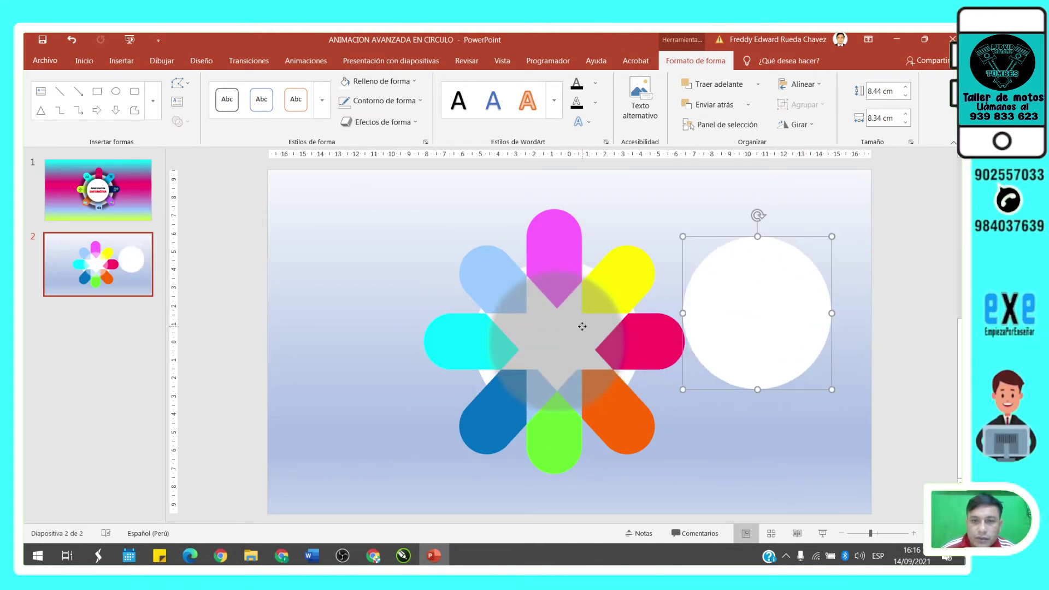
Reconfirm the centre's transparent fill and shrink the spare white circle.
click(547, 339)
click(382, 81)
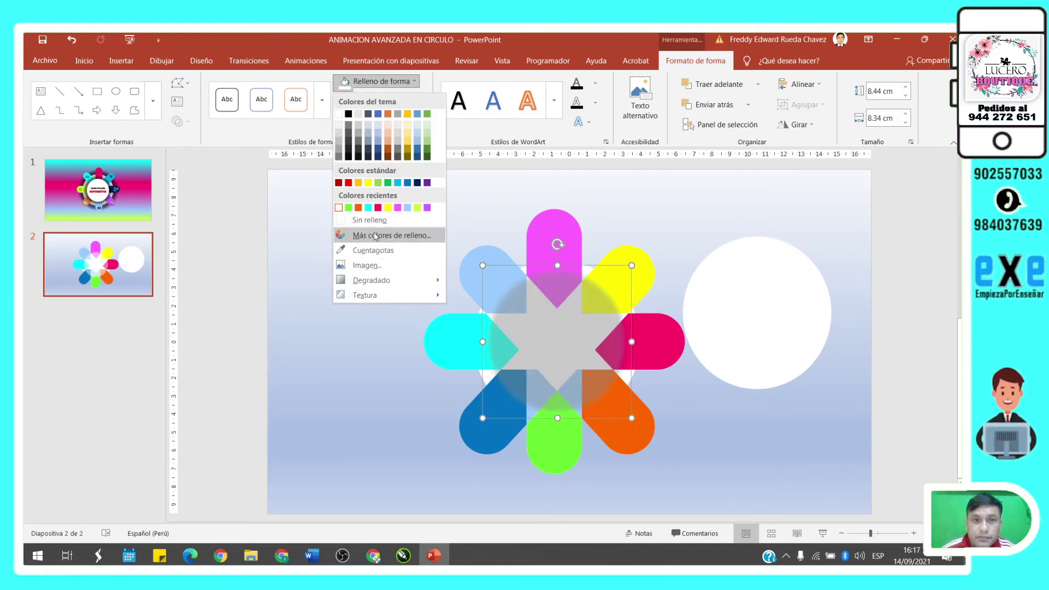
click(376, 236)
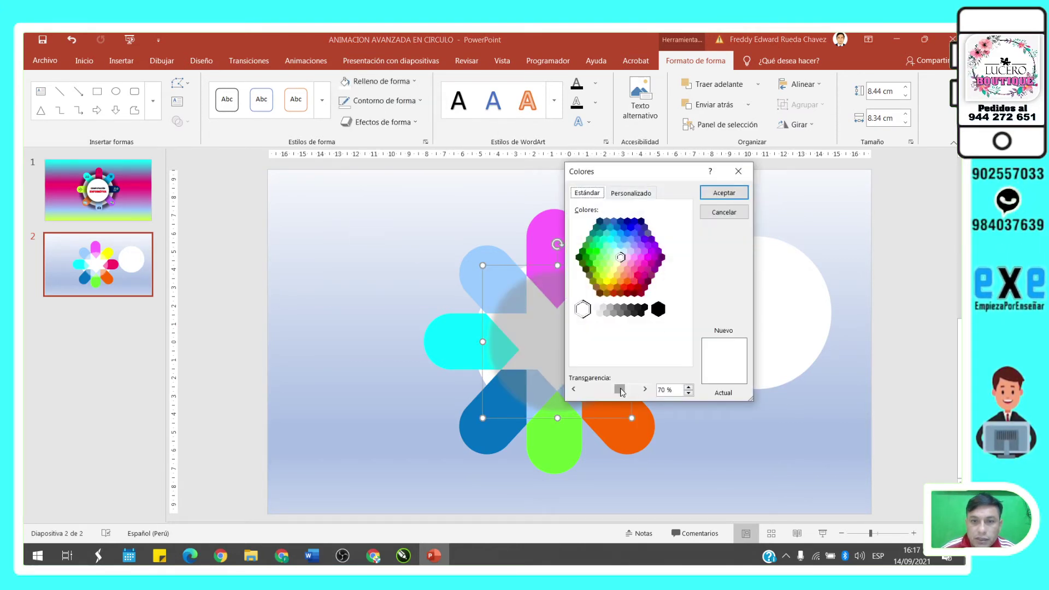
click(722, 194)
click(702, 347)
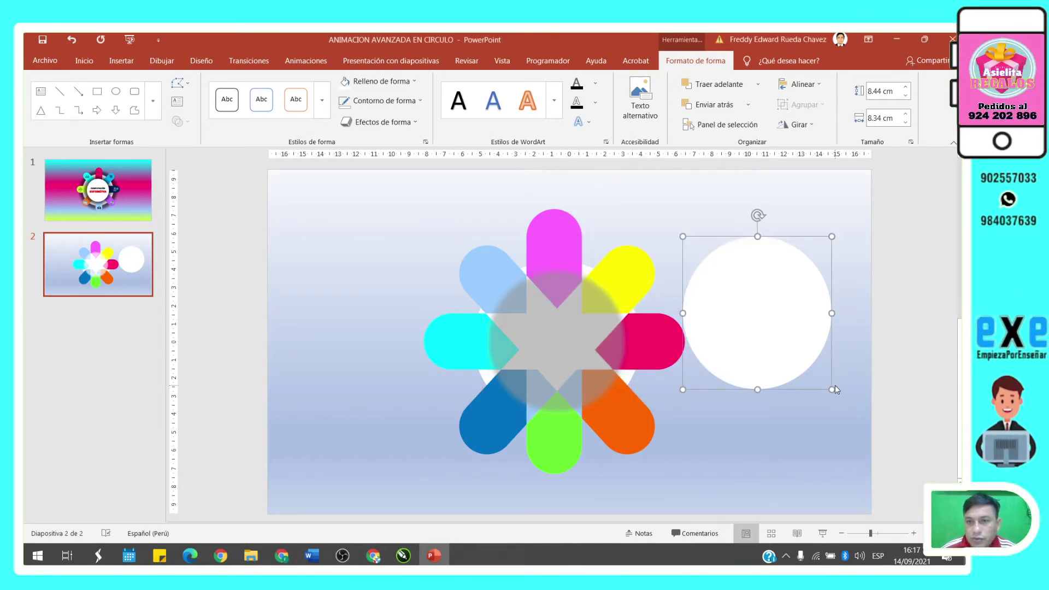
mouse_move(830, 386)
mouse_down()
mouse_move(797, 354)
mouse_move(585, 360)
mouse_up()
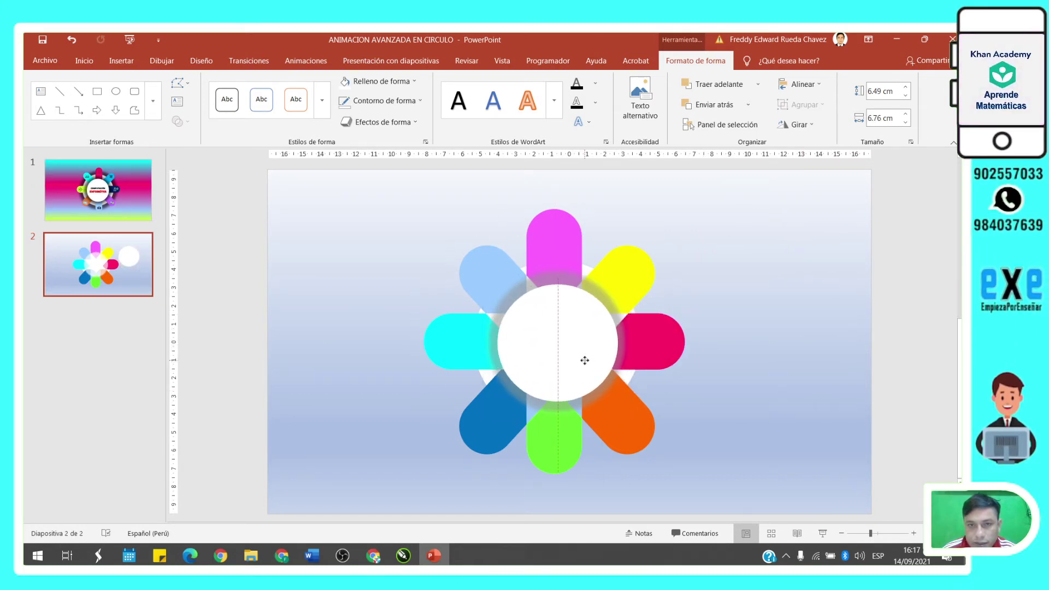
drag(585, 360, 779, 332)
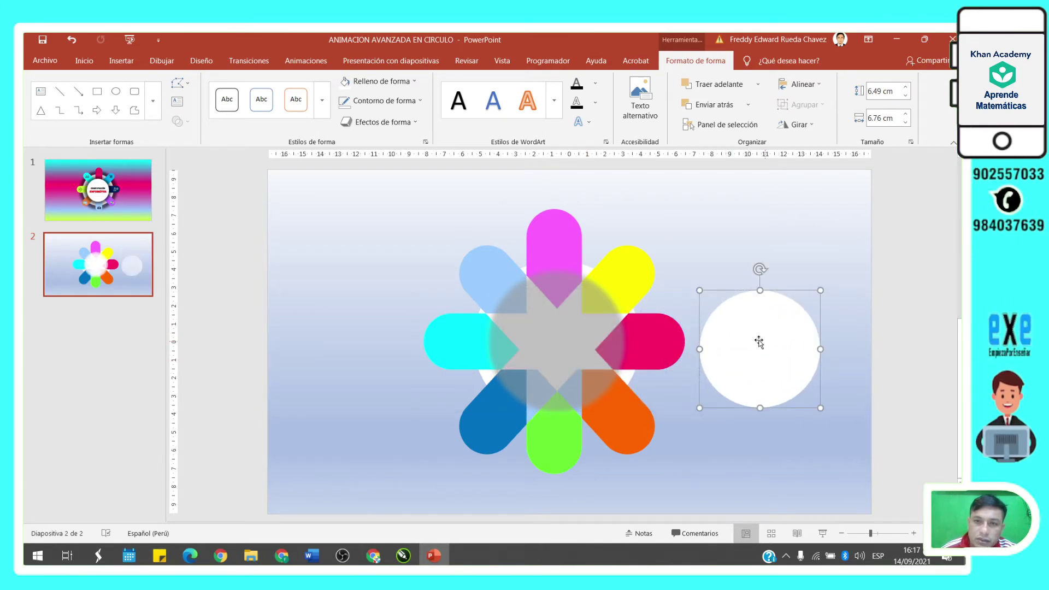
Align the small white circle centre and middle over the flower's translucent core.
shift+click(563, 327)
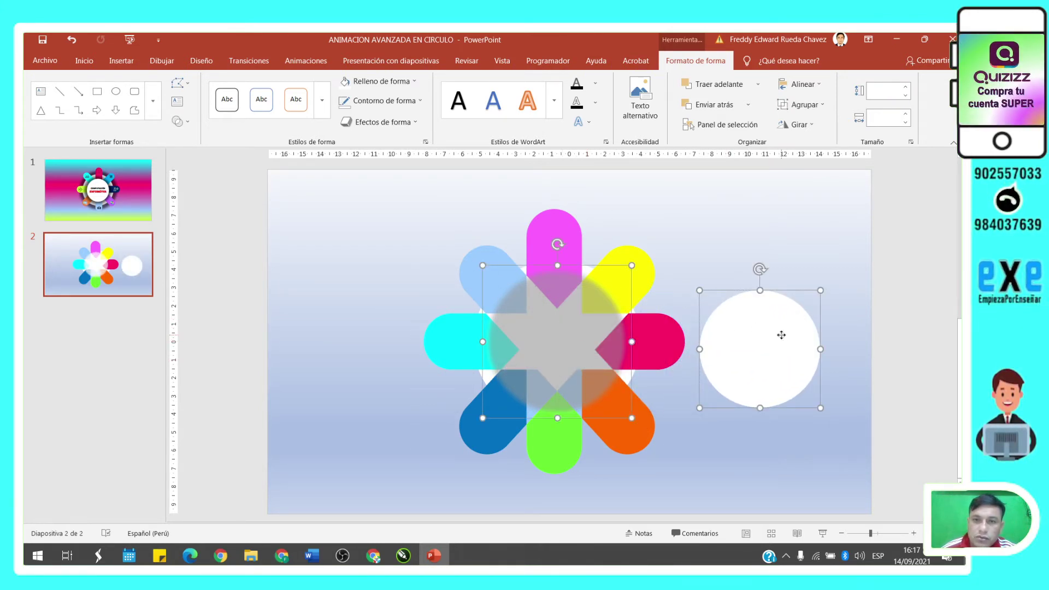
drag(781, 335, 784, 372)
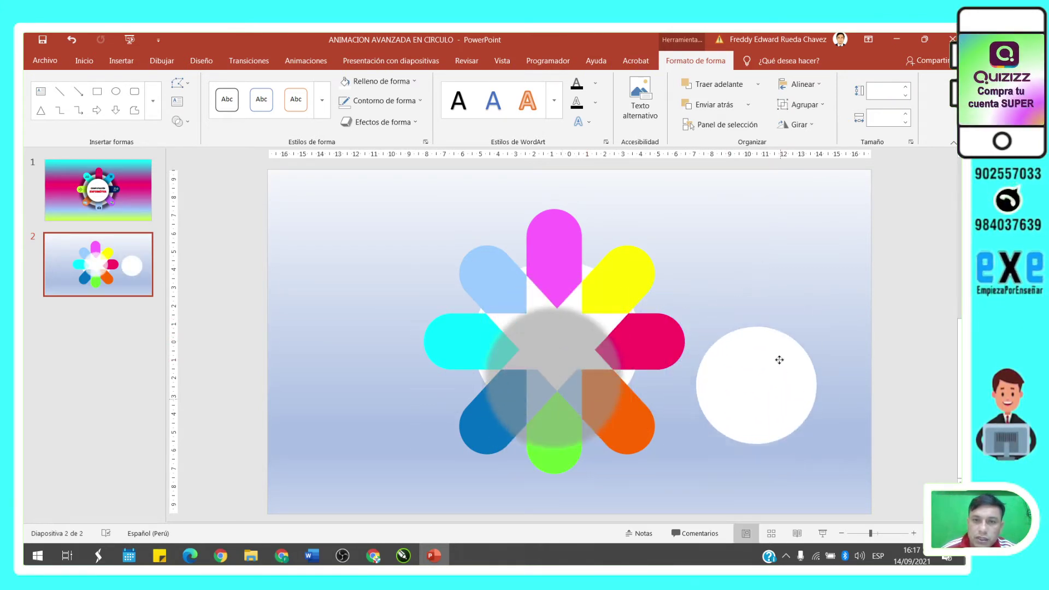
click(799, 85)
click(822, 118)
click(799, 85)
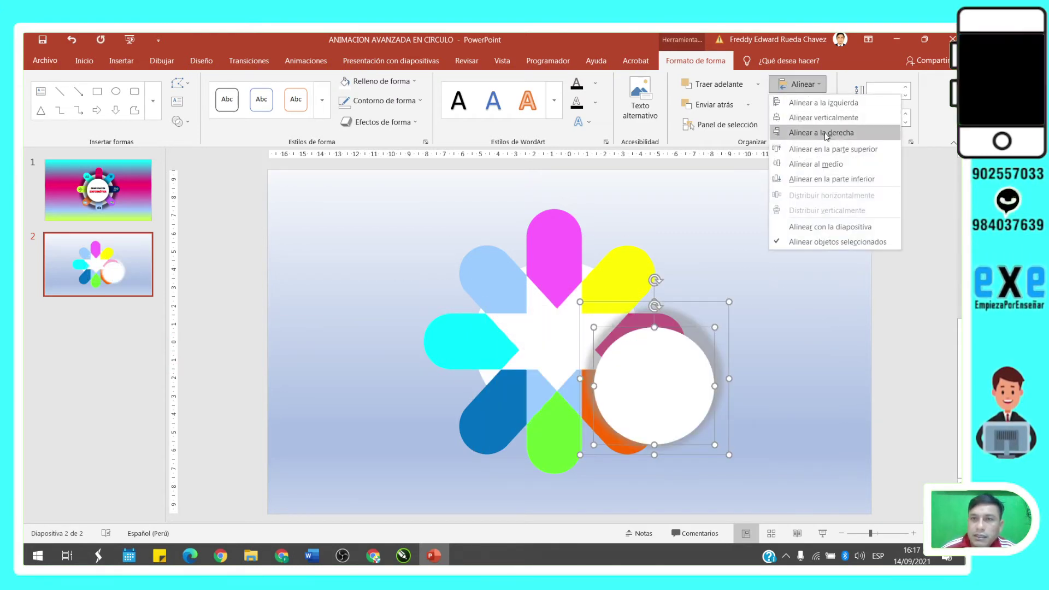
click(826, 164)
drag(680, 369, 578, 335)
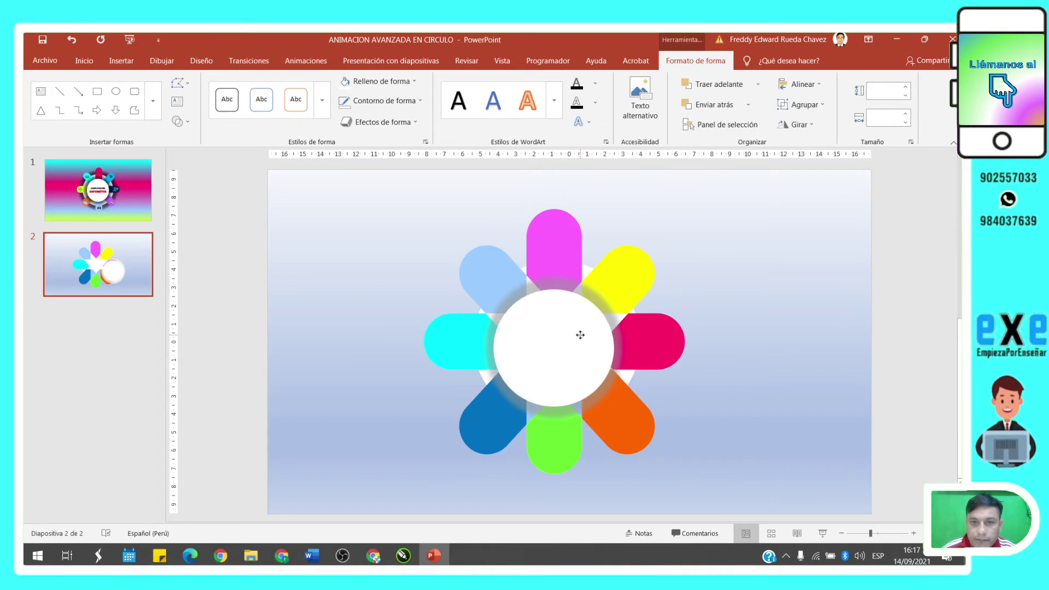
click(790, 313)
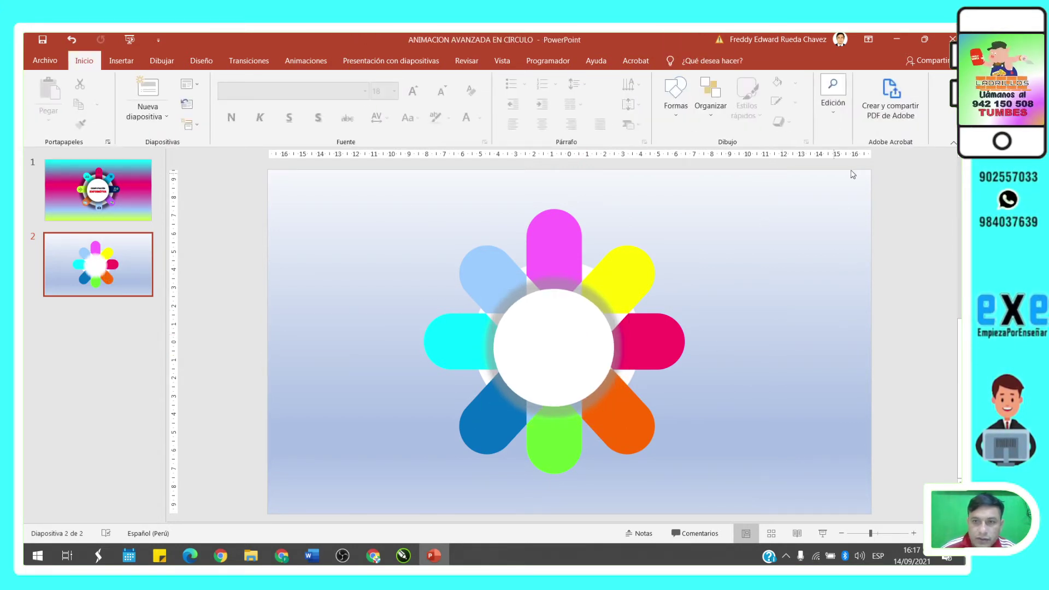
Give slide 2 a radial gradient background: cyan top, dark blue, purple at 70%, magenta-red bottom.
right_click(115, 259)
click(413, 424)
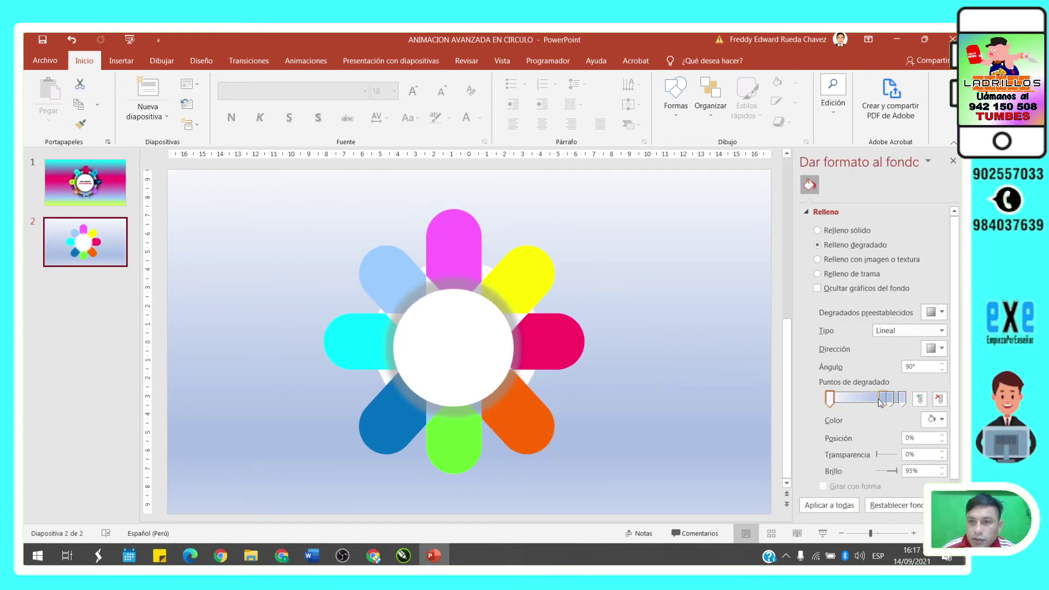
drag(880, 402, 858, 399)
click(935, 419)
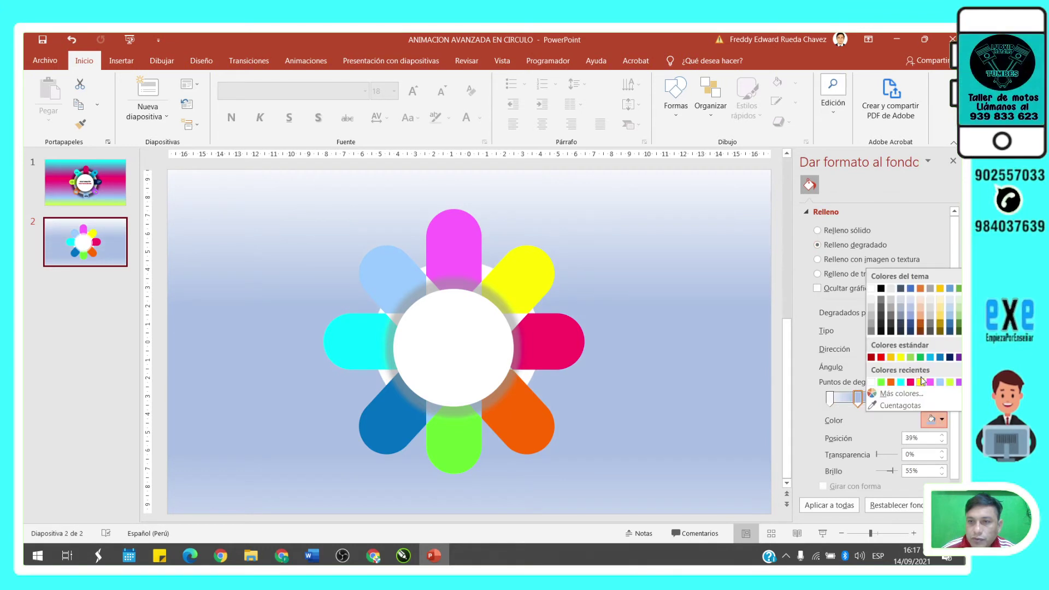
click(949, 357)
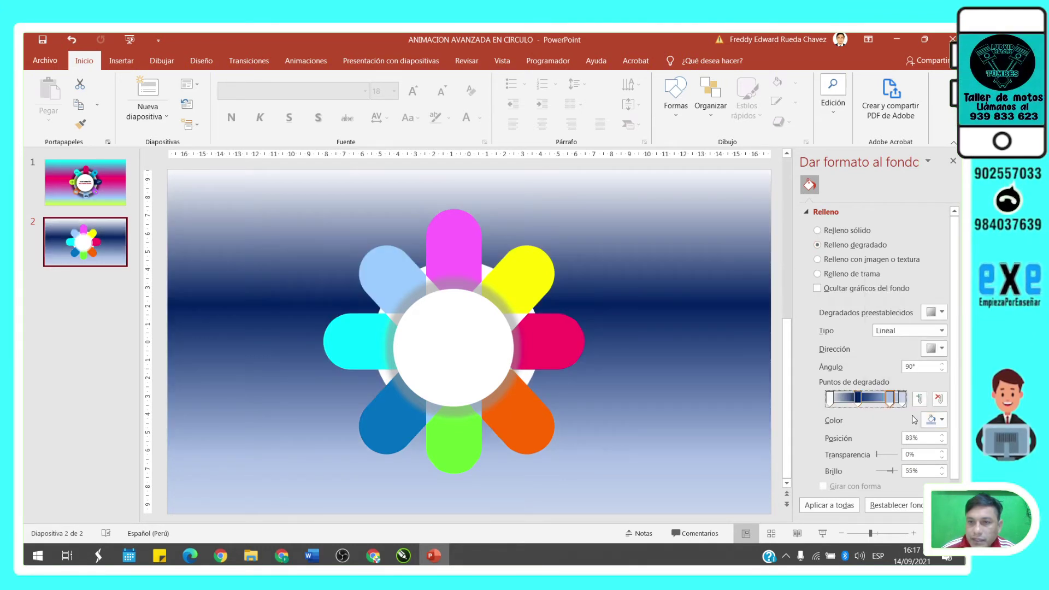
click(934, 420)
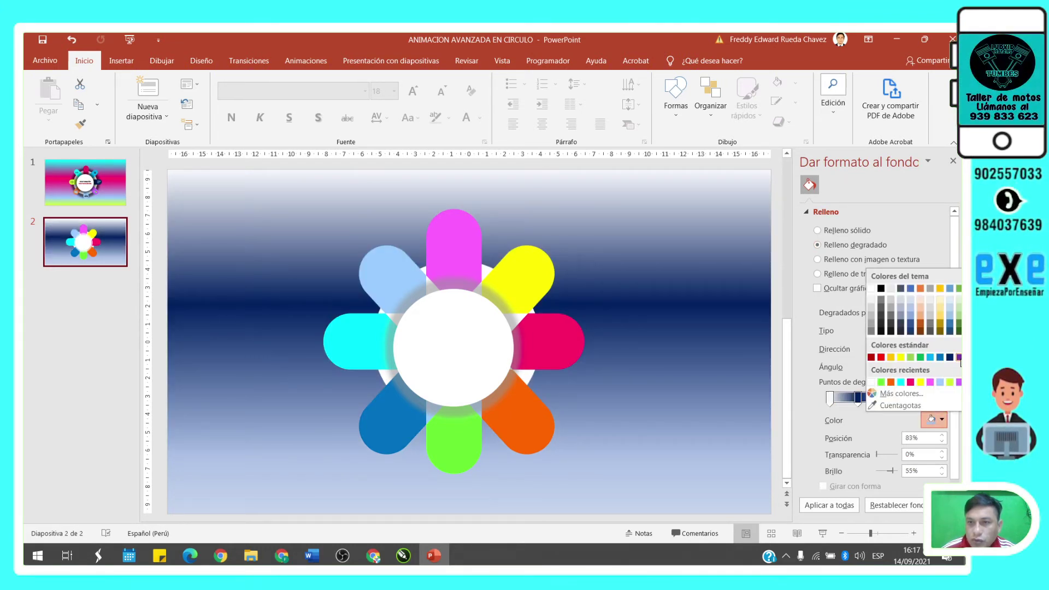
click(959, 358)
click(933, 420)
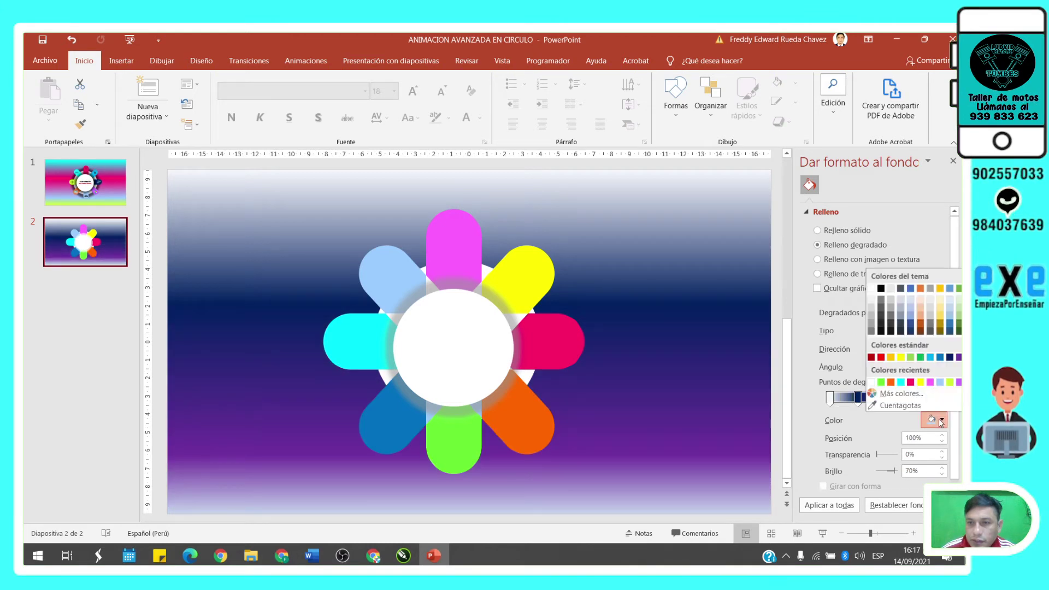
click(911, 382)
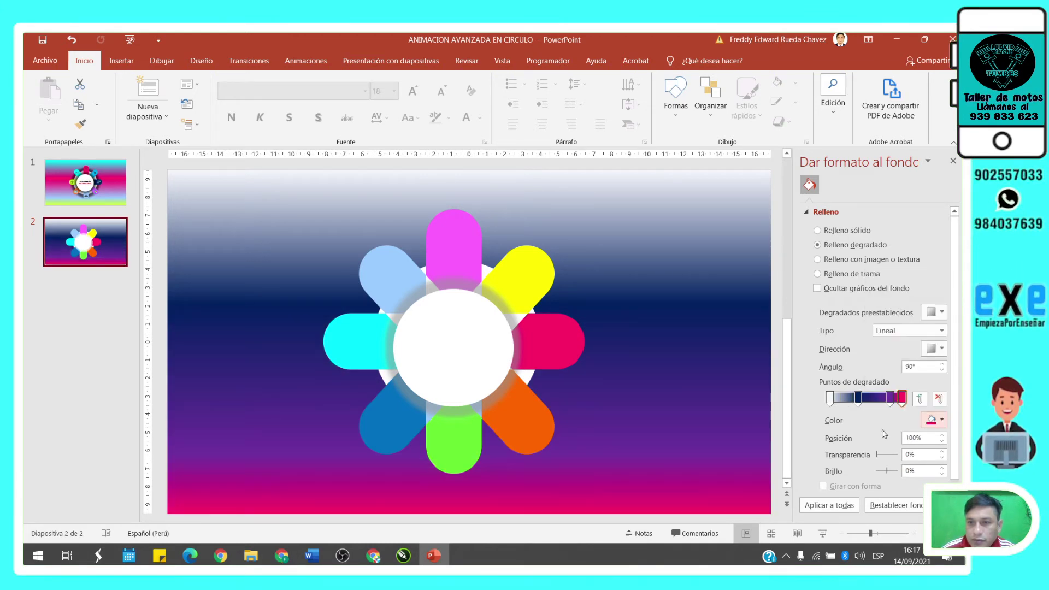
click(830, 399)
click(932, 420)
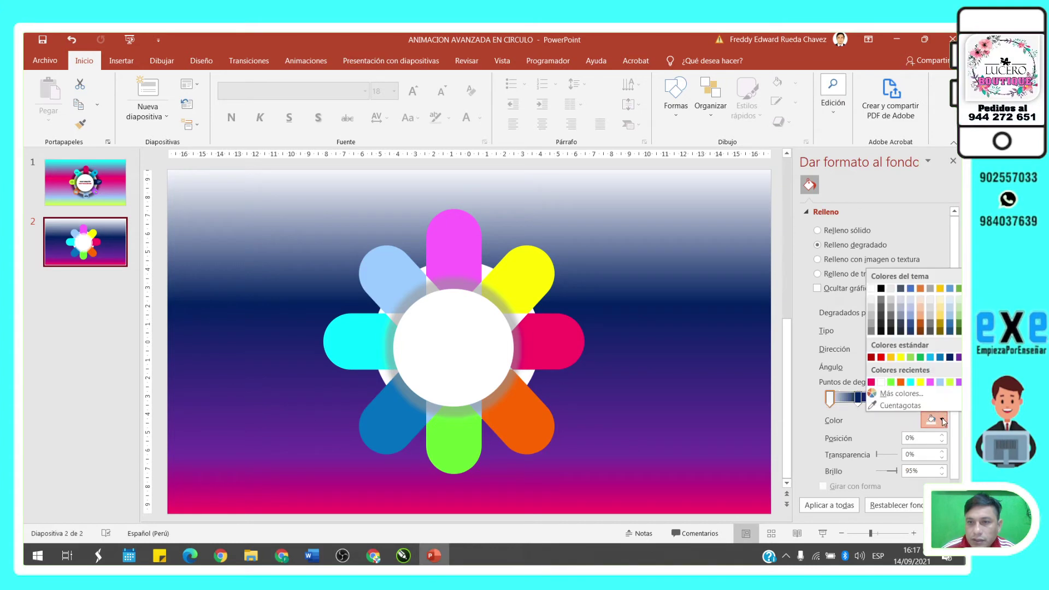
click(911, 382)
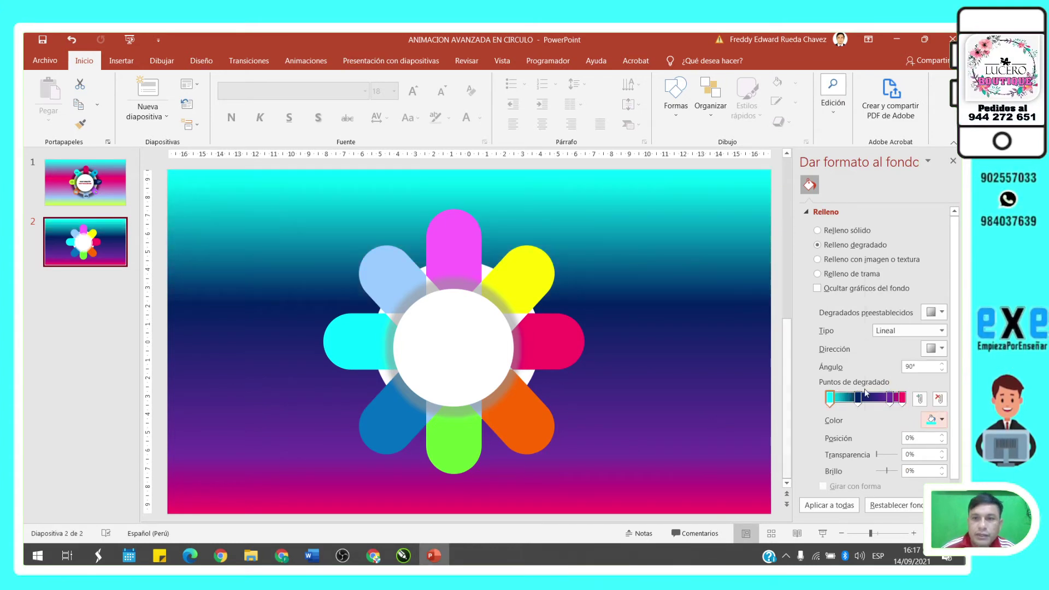
drag(891, 400, 881, 401)
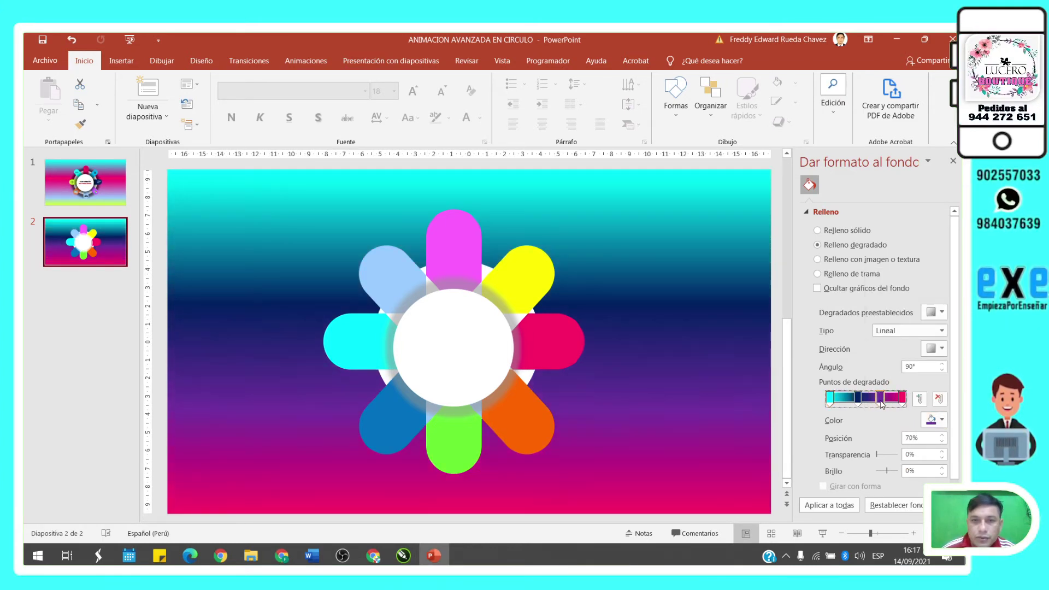
click(928, 339)
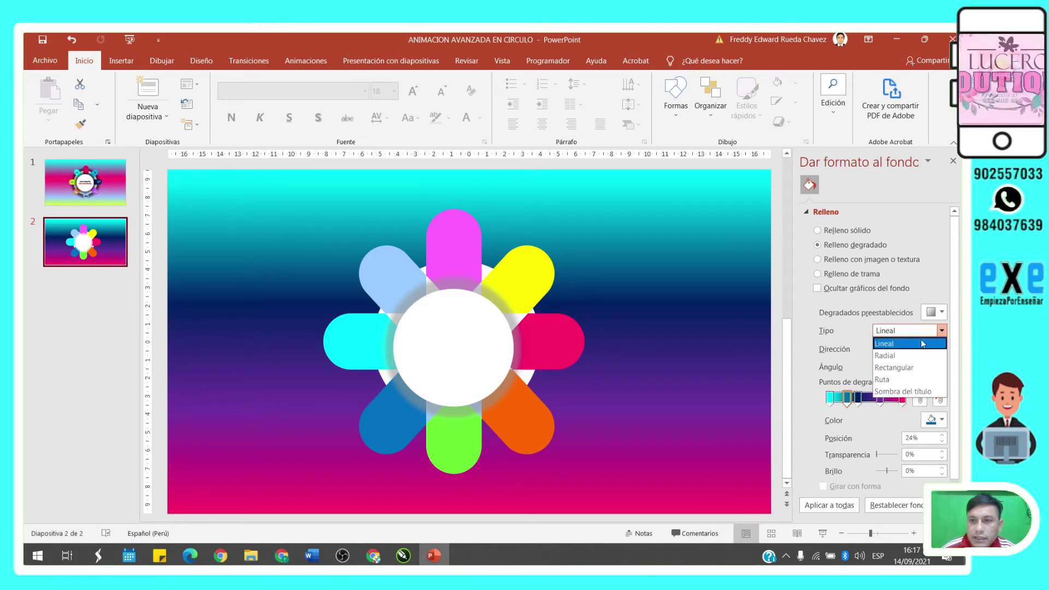
click(891, 351)
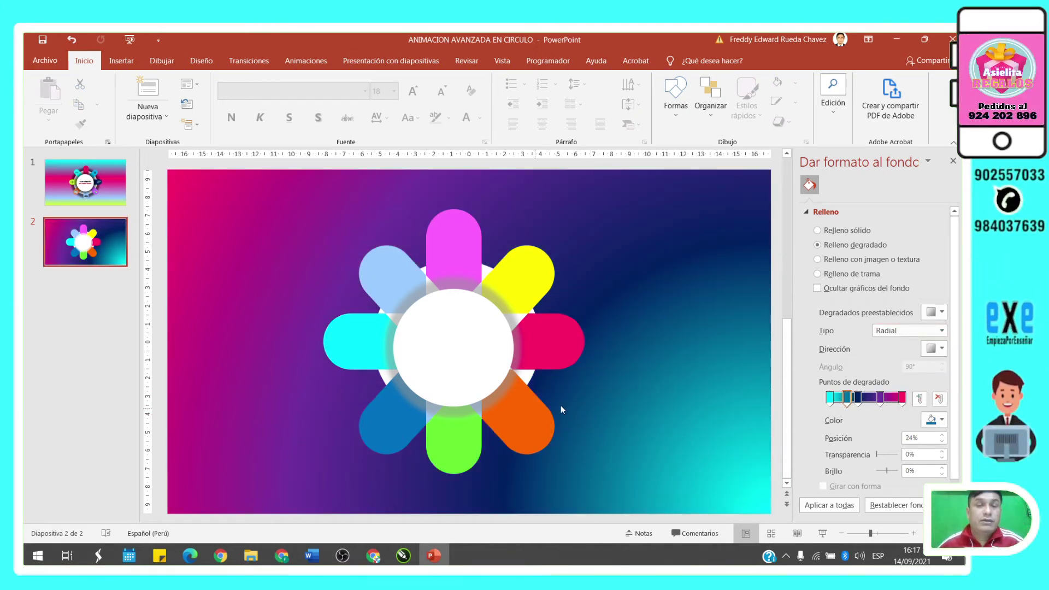
Compare the flower on slide 2 with slide 1's finished flower and its petal icons.
click(471, 254)
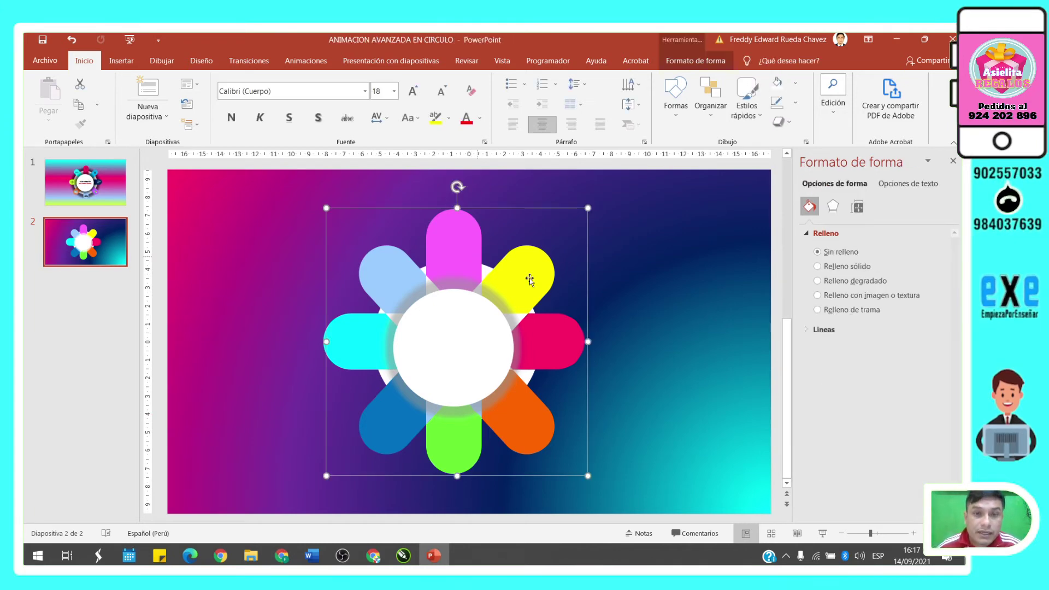
click(661, 269)
scroll(466, 251, up, 1)
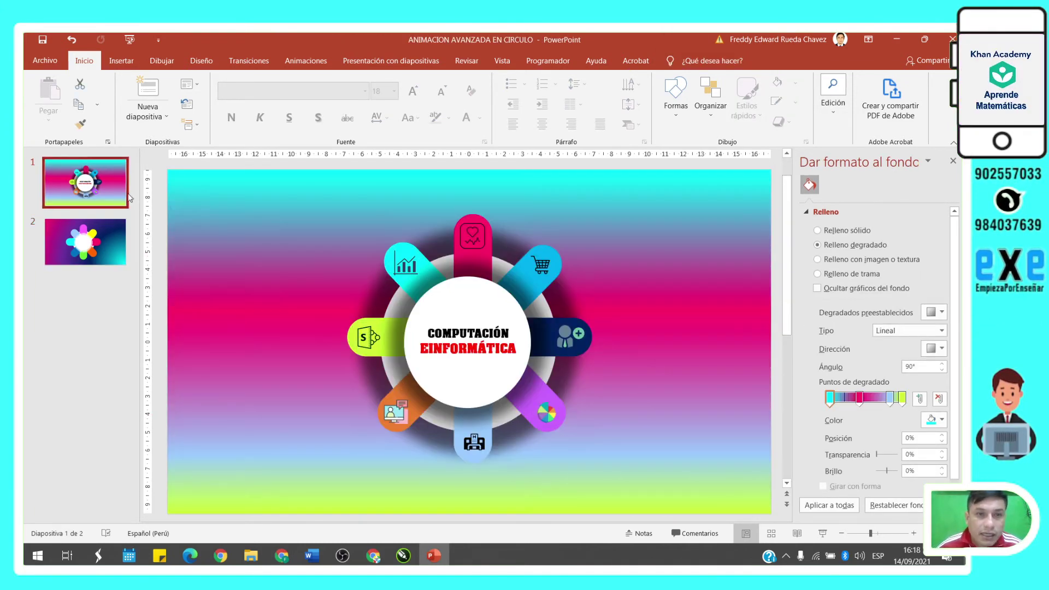
click(465, 251)
click(99, 258)
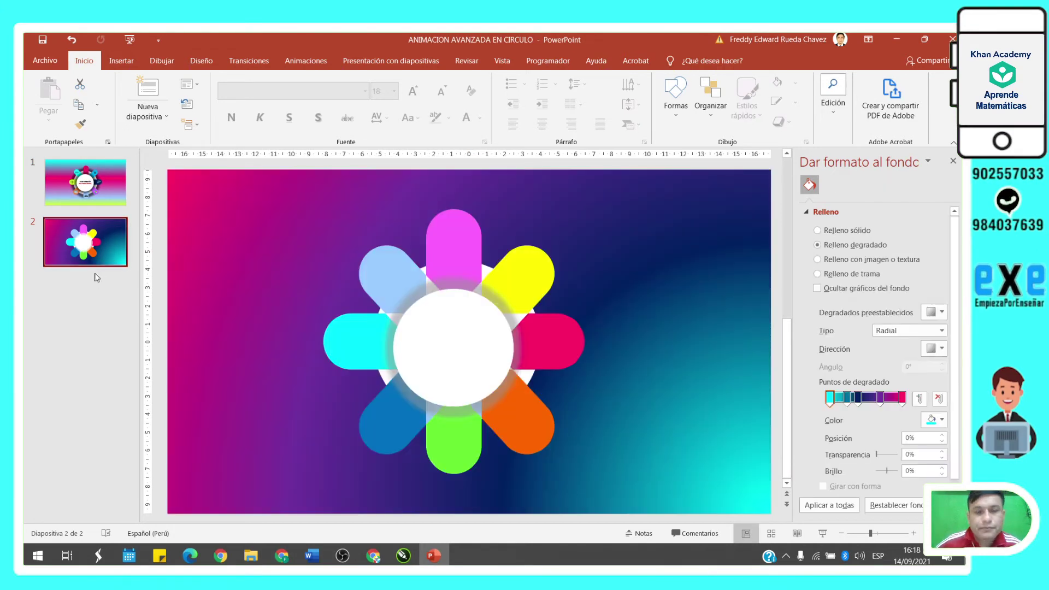
Search Google for 'icon-icons' in a new Chrome tab.
click(381, 561)
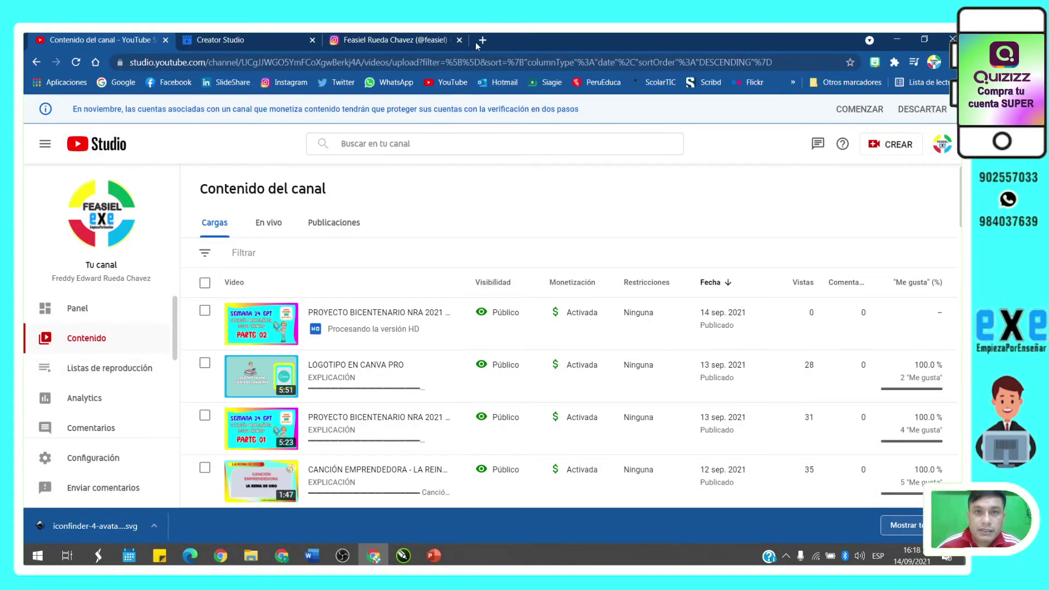
click(482, 40)
click(388, 293)
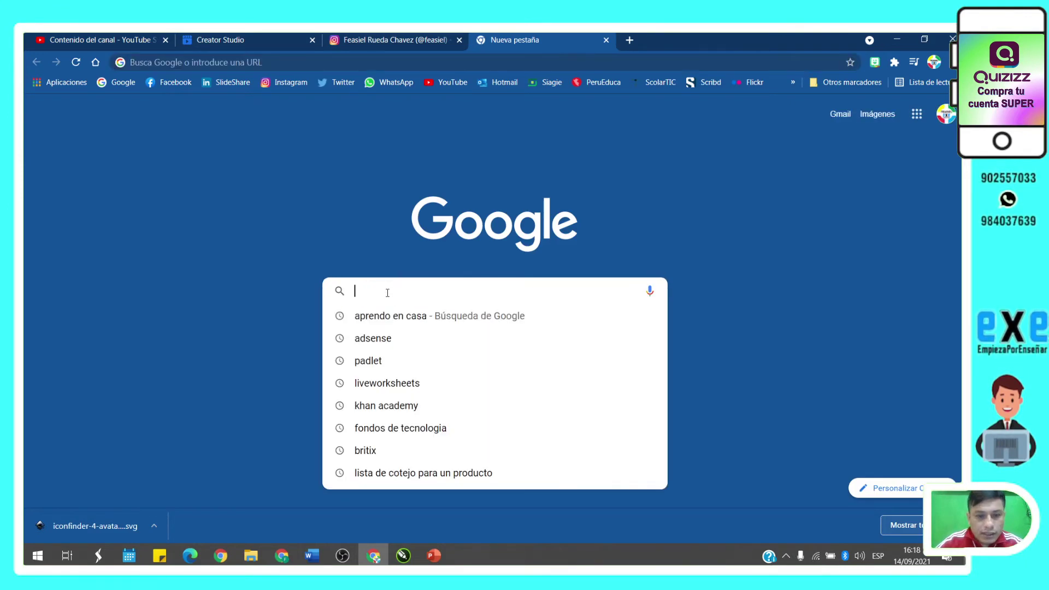
text(icon-)
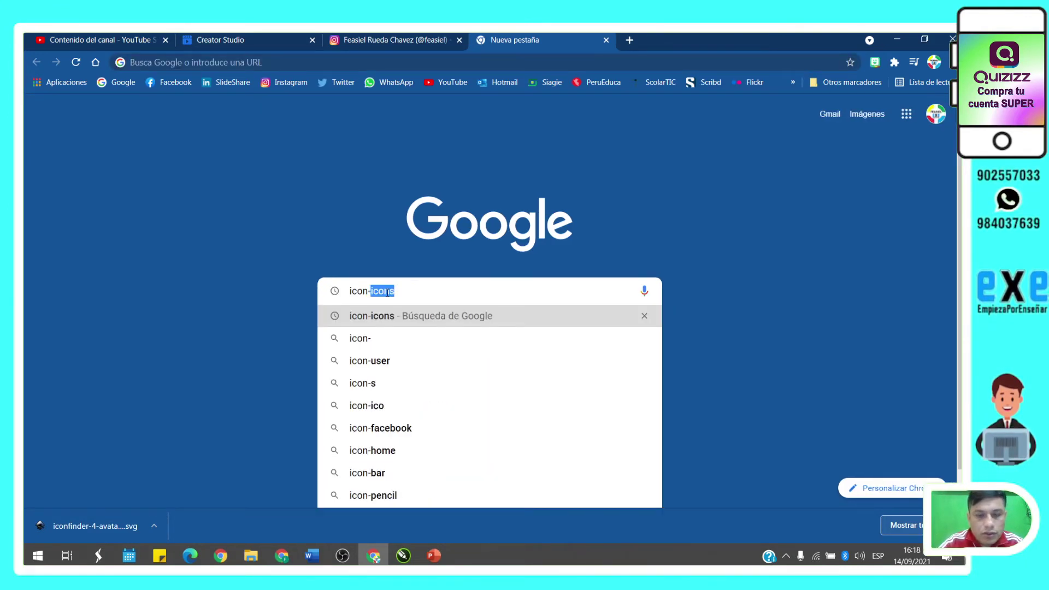
text(icons)
key(Return)
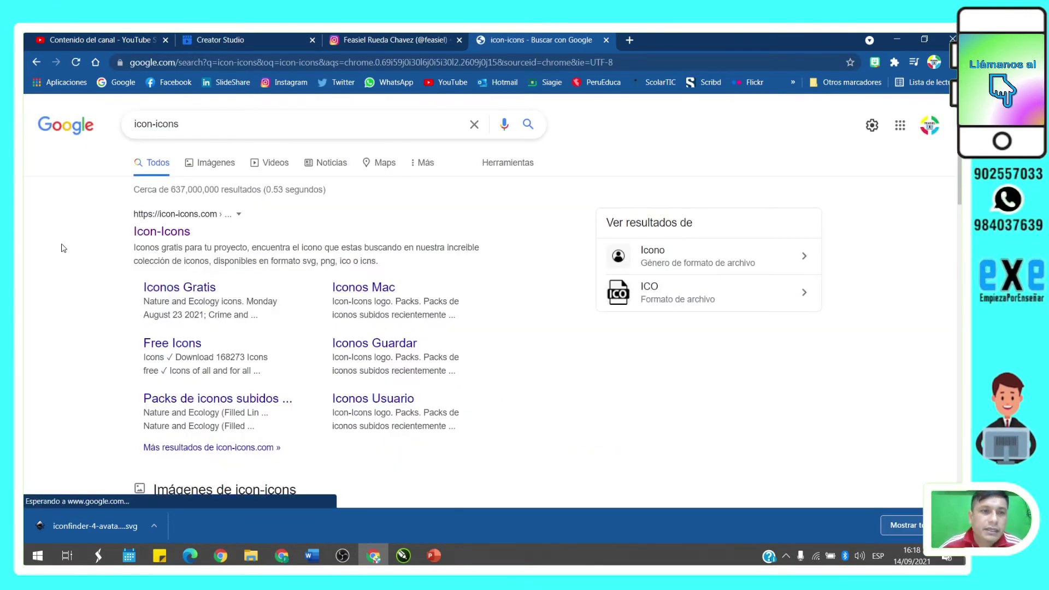
On icon-icons.com, search for empresario.svg icons.
click(159, 232)
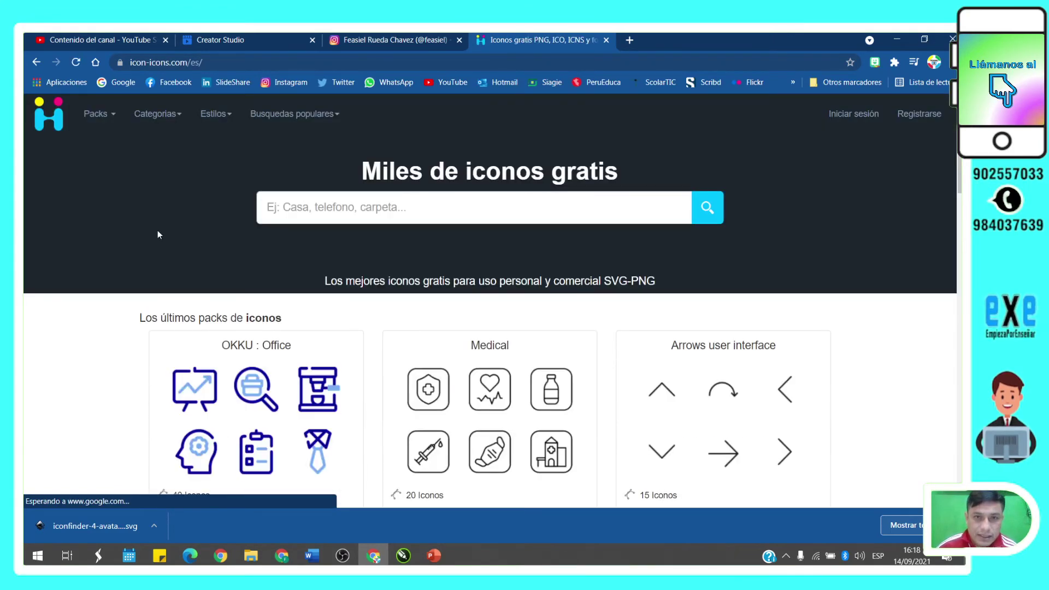
scroll(463, 356, down, 4)
scroll(463, 356, down, 3)
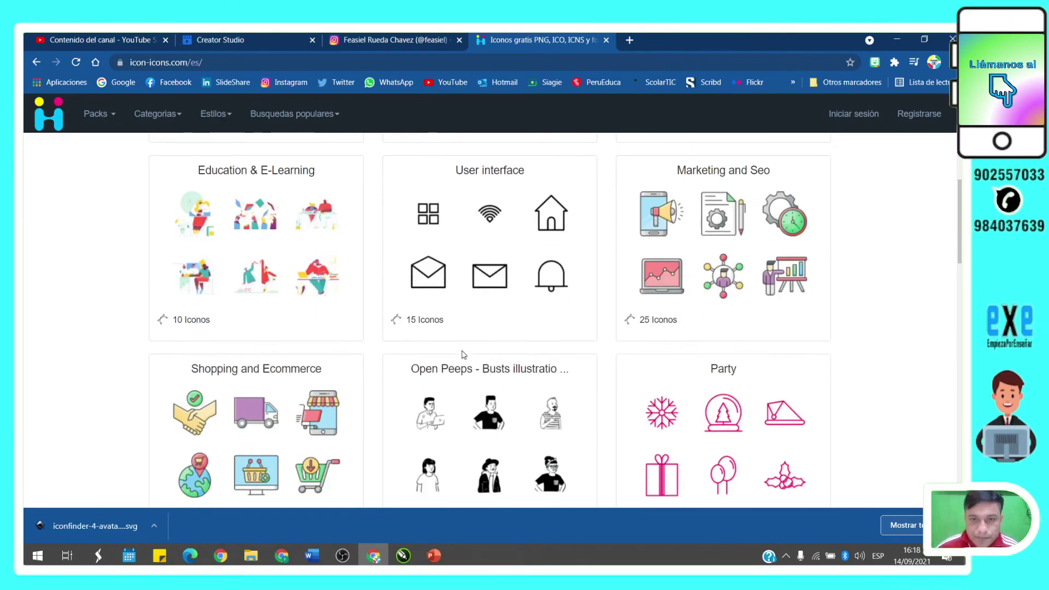
scroll(464, 355, down, 2)
scroll(522, 349, up, 1)
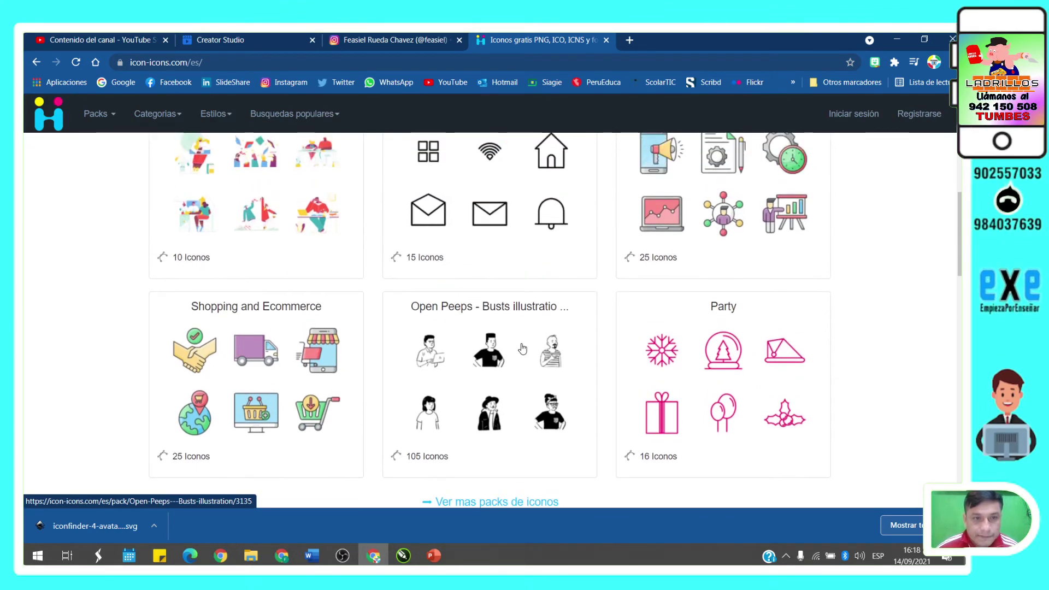
scroll(374, 353, up, 2)
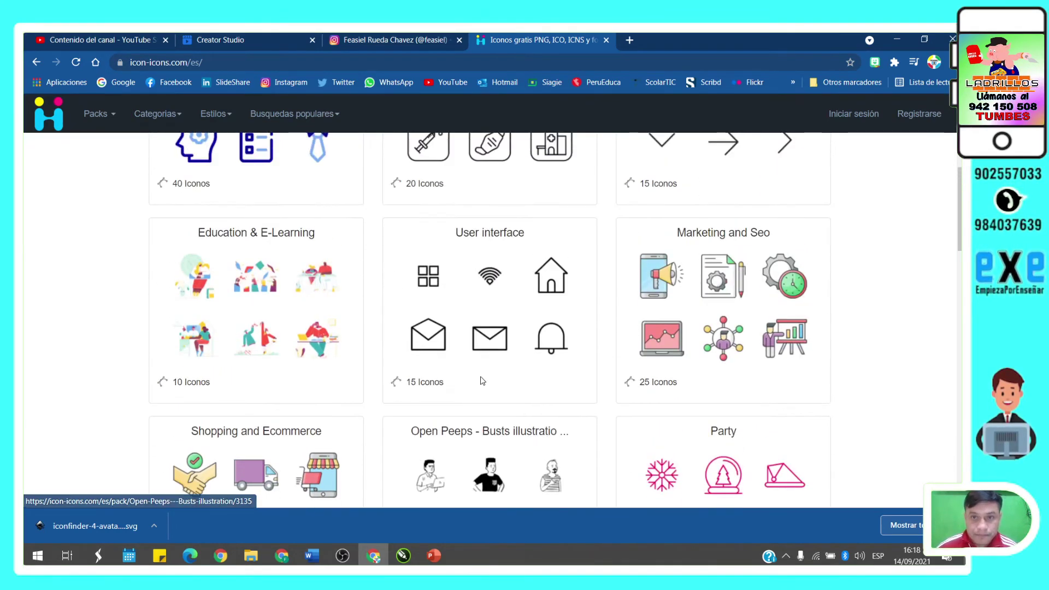
scroll(373, 352, up, 4)
scroll(374, 352, up, 1)
text(empresario)
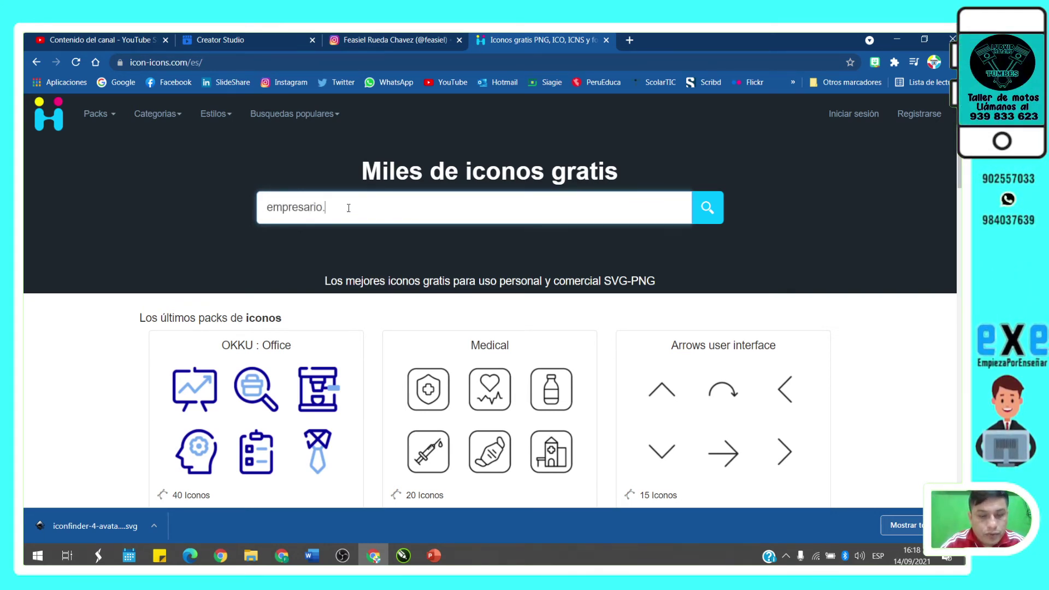
text(.s)
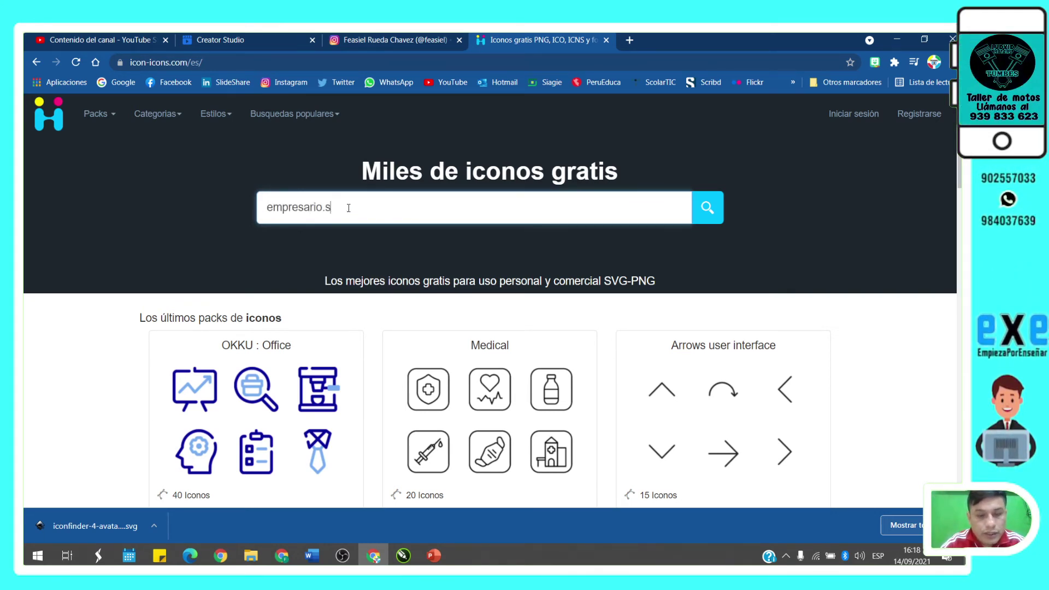
text(vg)
key(Return)
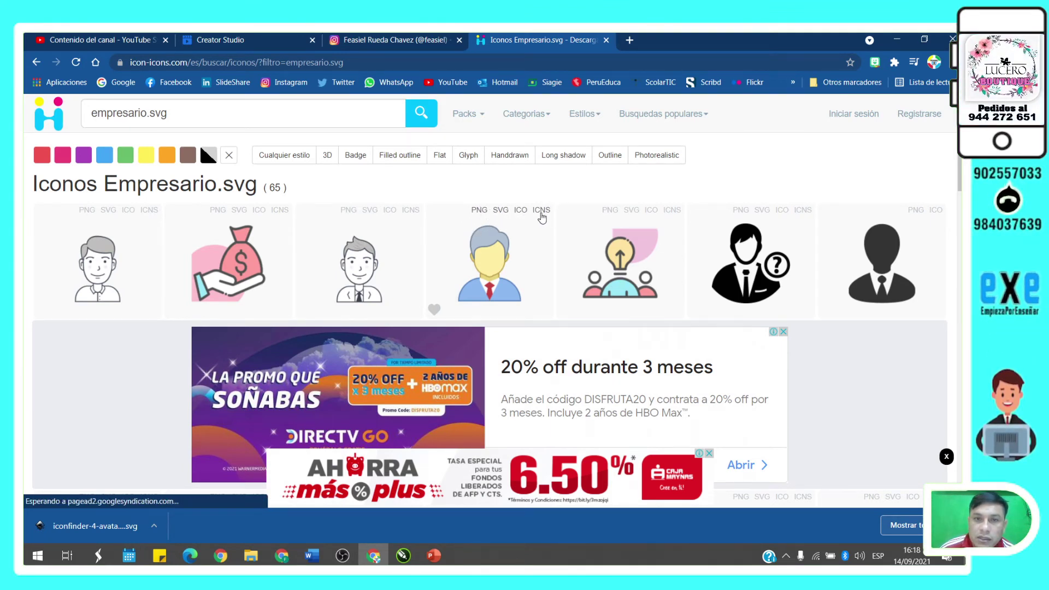
Download the businessman icon in SVG format.
click(502, 254)
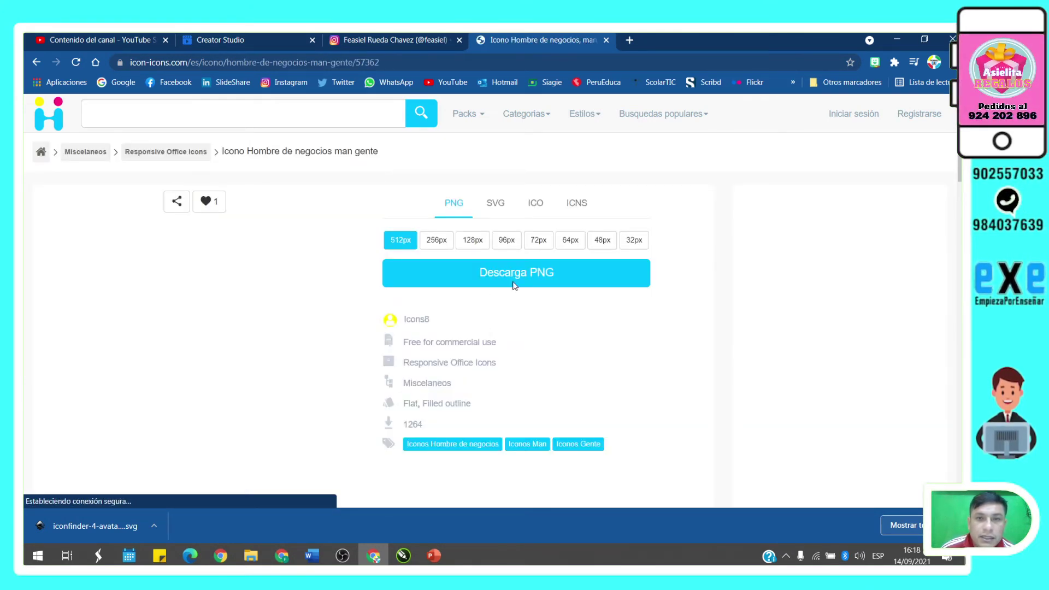
click(494, 204)
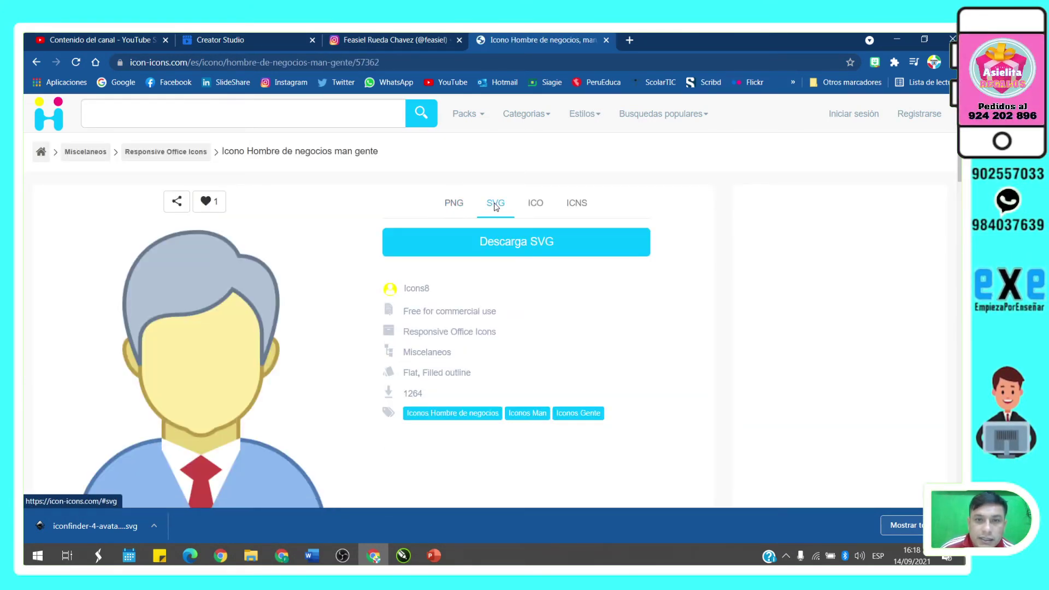
click(509, 247)
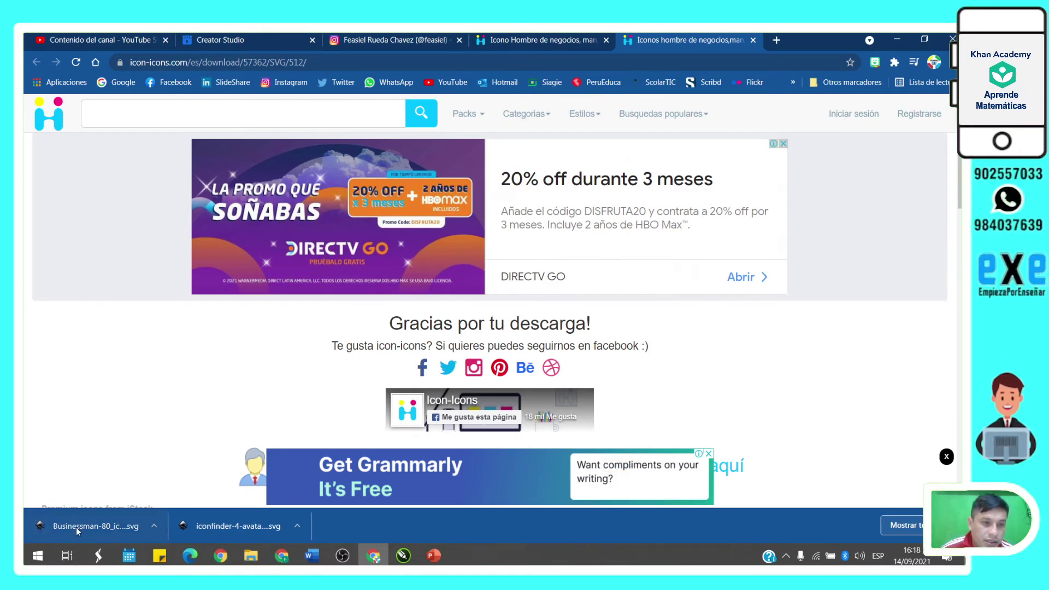
click(434, 555)
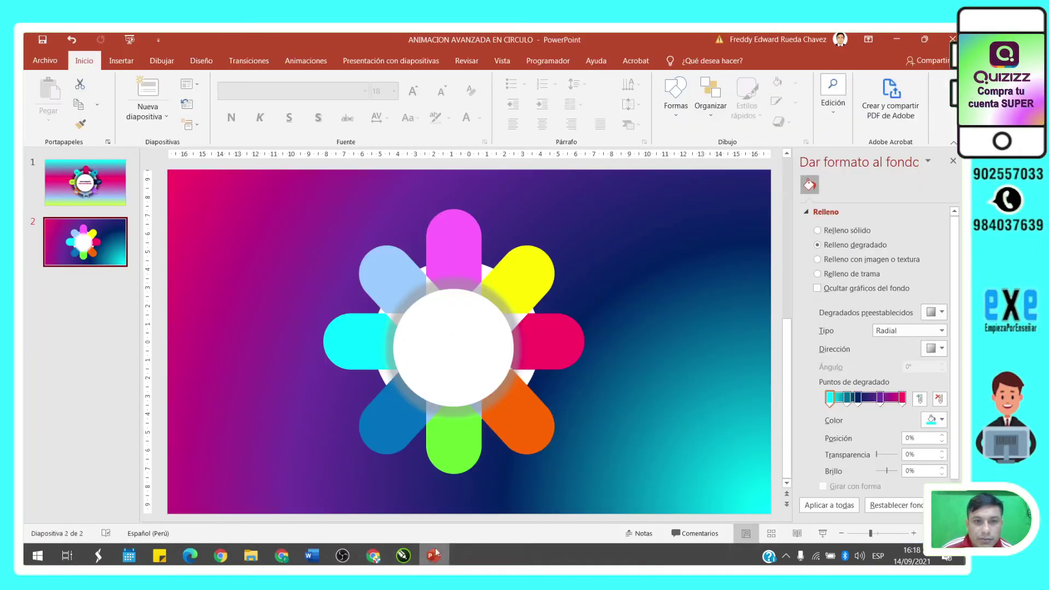
click(121, 60)
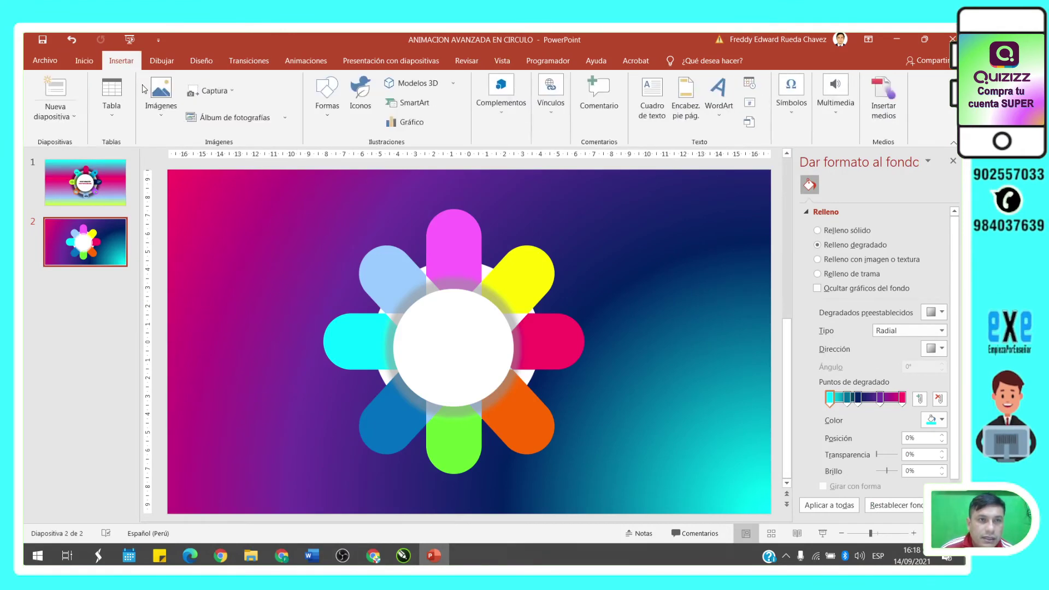
click(170, 115)
click(356, 102)
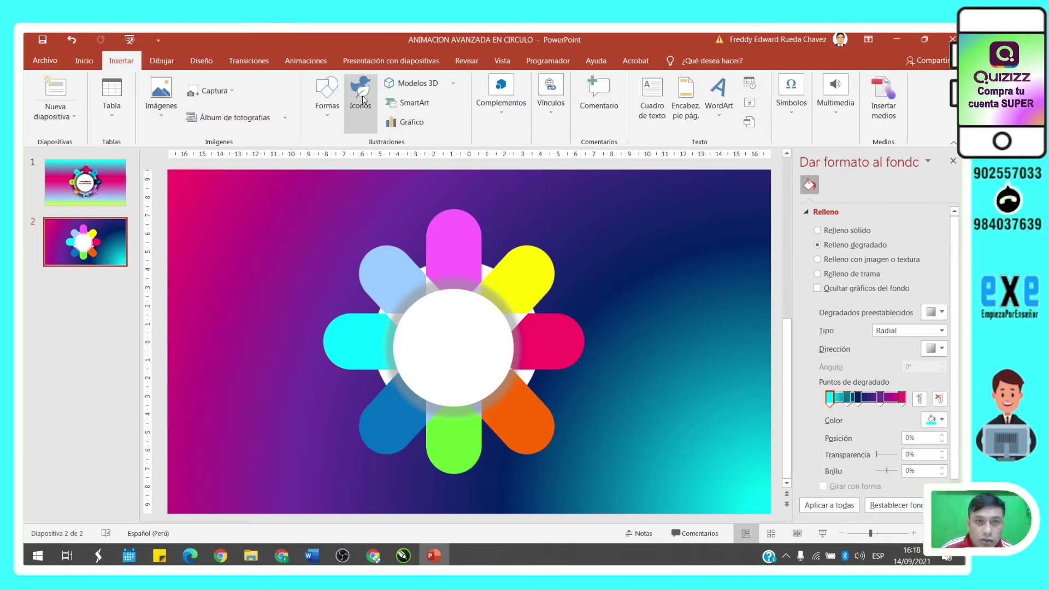
scroll(167, 189, up, 3)
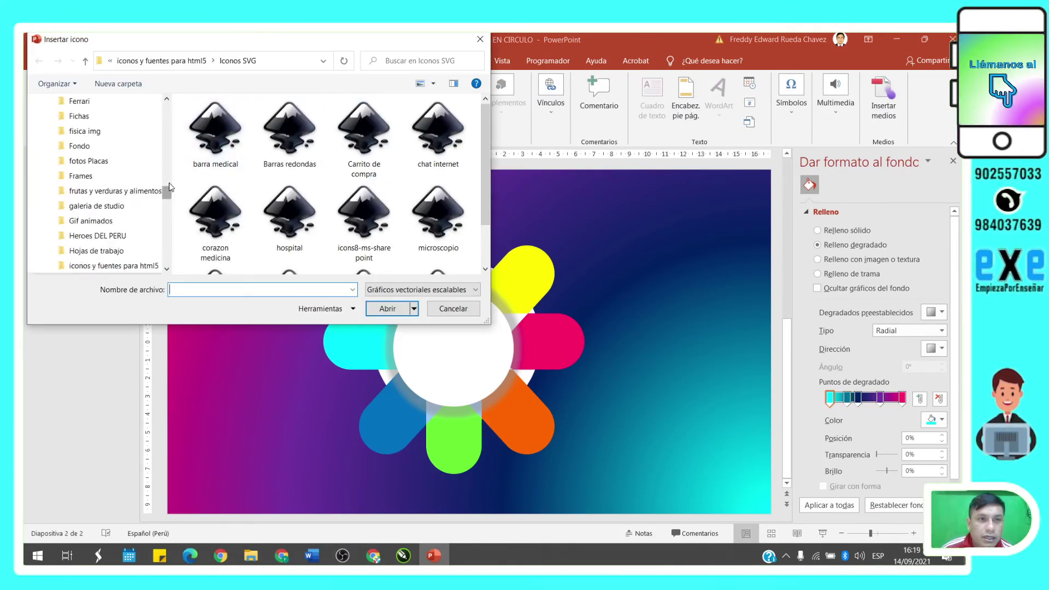
scroll(167, 189, up, 5)
click(73, 129)
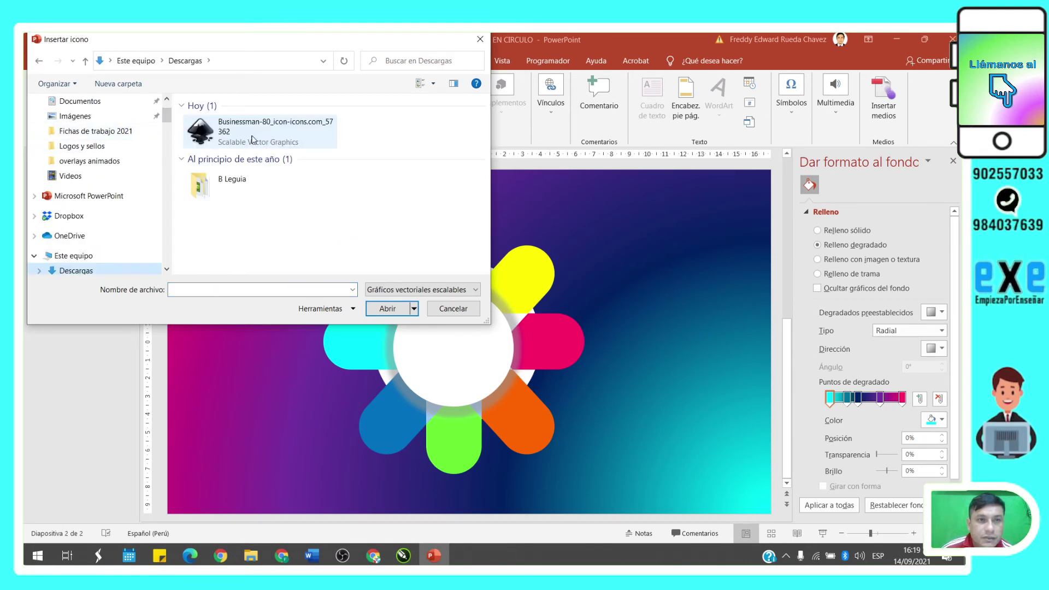
click(224, 128)
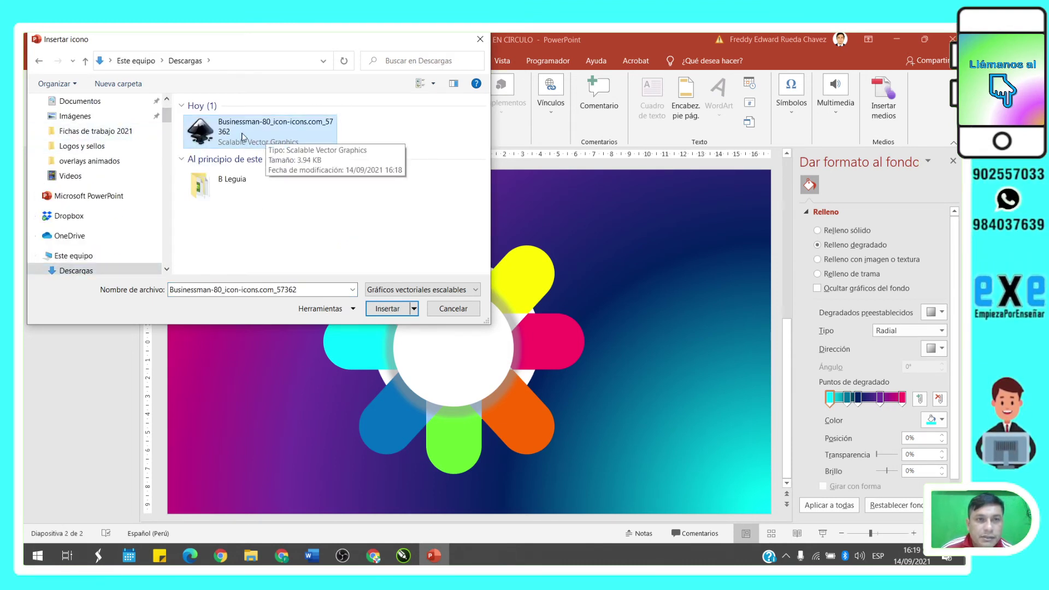
click(389, 309)
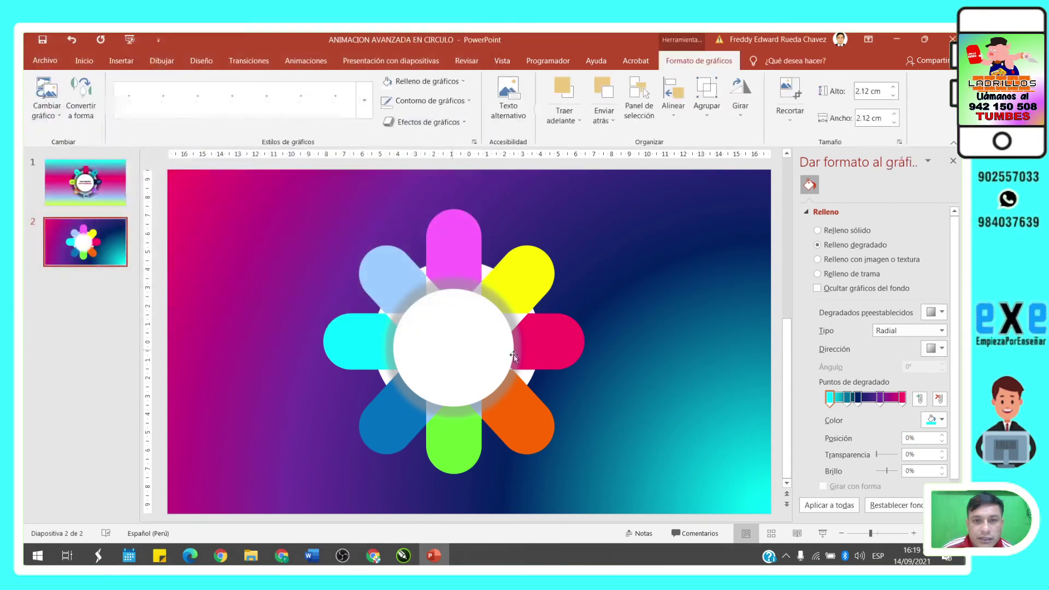
mouse_move(447, 343)
mouse_down()
mouse_move(405, 289)
mouse_move(653, 522)
mouse_up()
drag(597, 440, 543, 352)
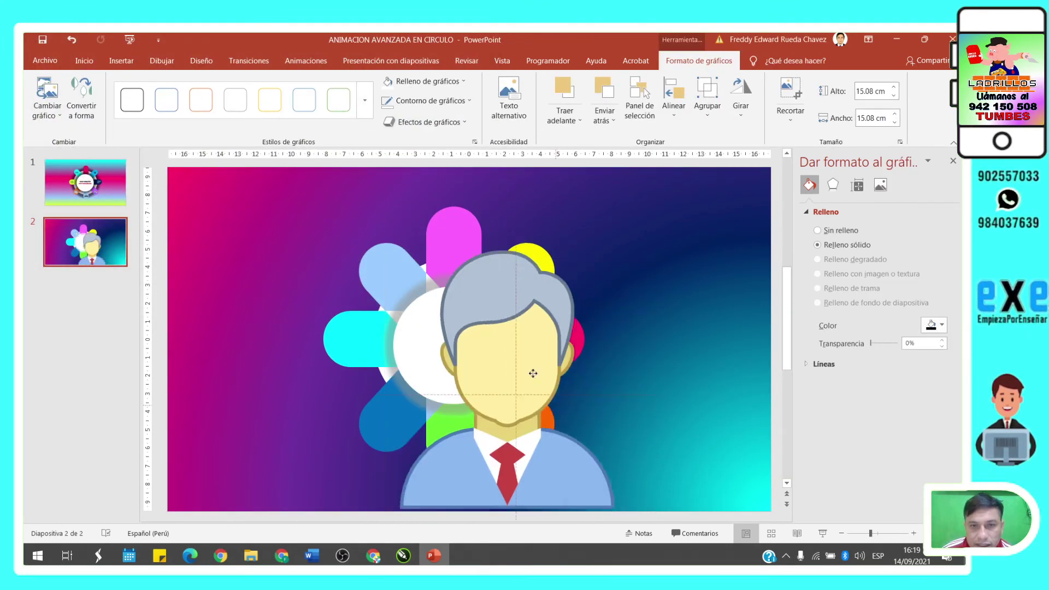
drag(597, 445, 652, 497)
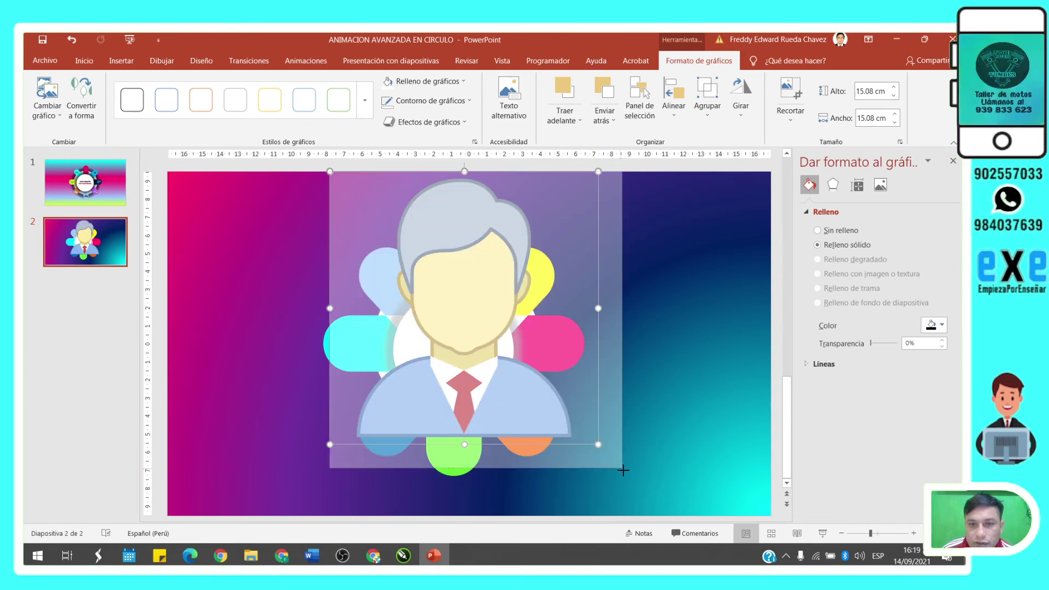
drag(502, 351, 449, 323)
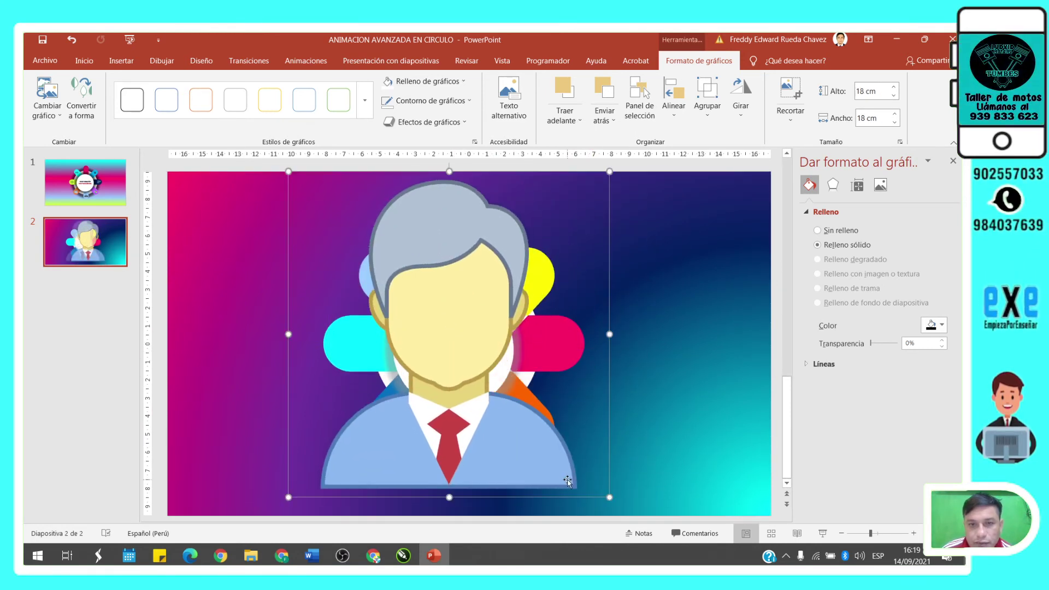
mouse_move(610, 498)
mouse_down()
mouse_move(373, 257)
mouse_move(338, 253)
mouse_up()
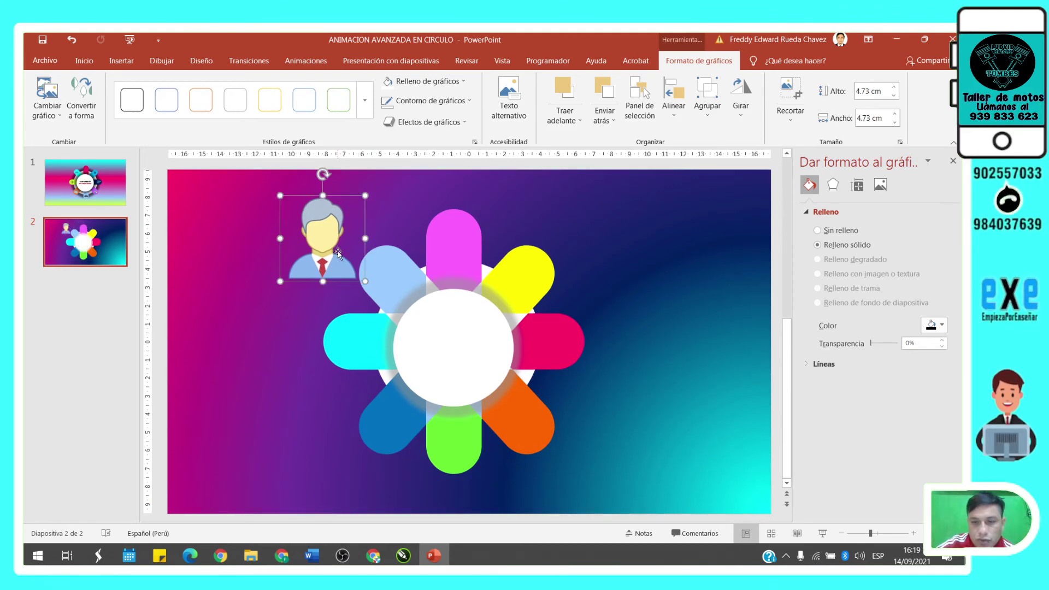
key(Delete)
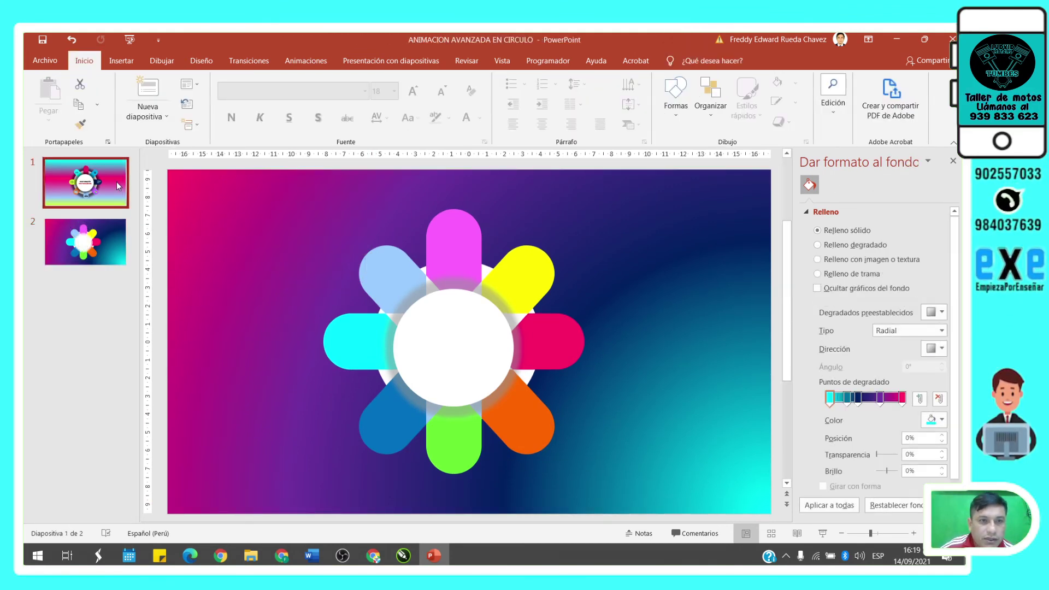
Select the icons on slide 1 and paste them onto slide 2's flower.
click(85, 182)
click(409, 271)
shift+click(473, 235)
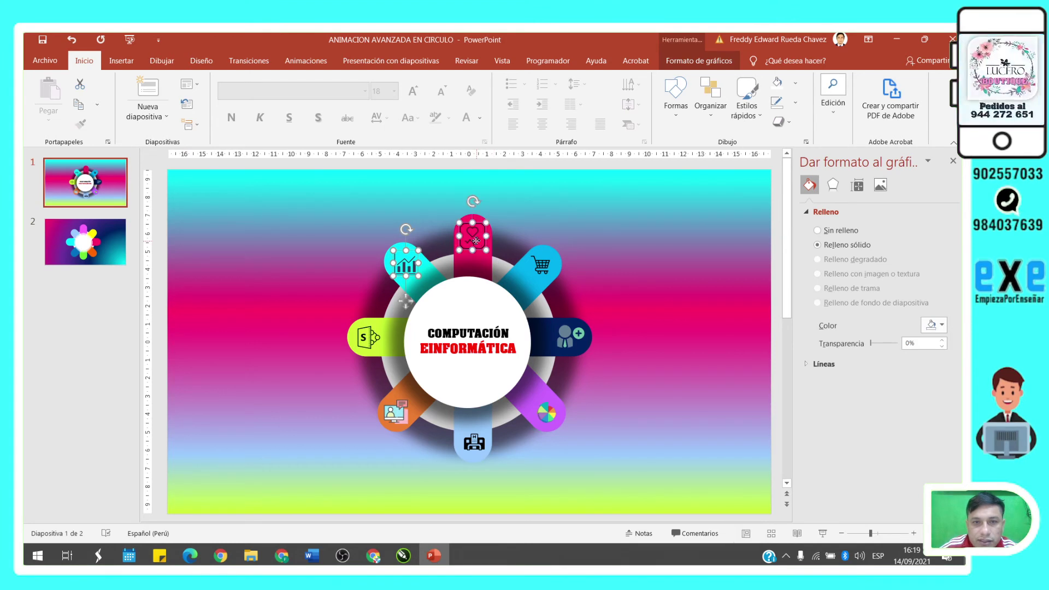
shift+click(564, 335)
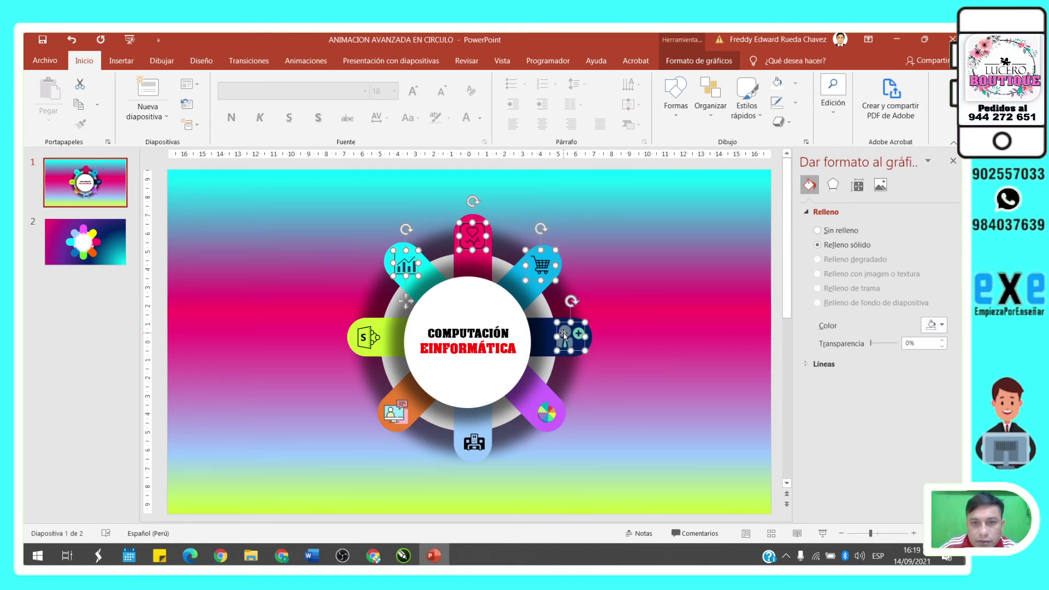
shift+click(481, 444)
shift+click(549, 415)
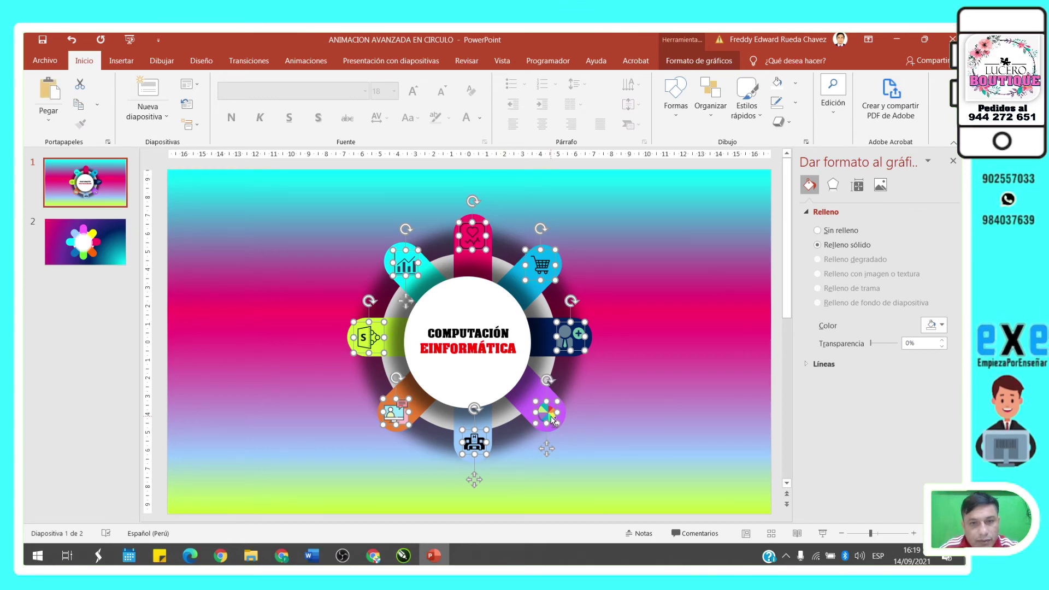
scroll(474, 383, down, 1)
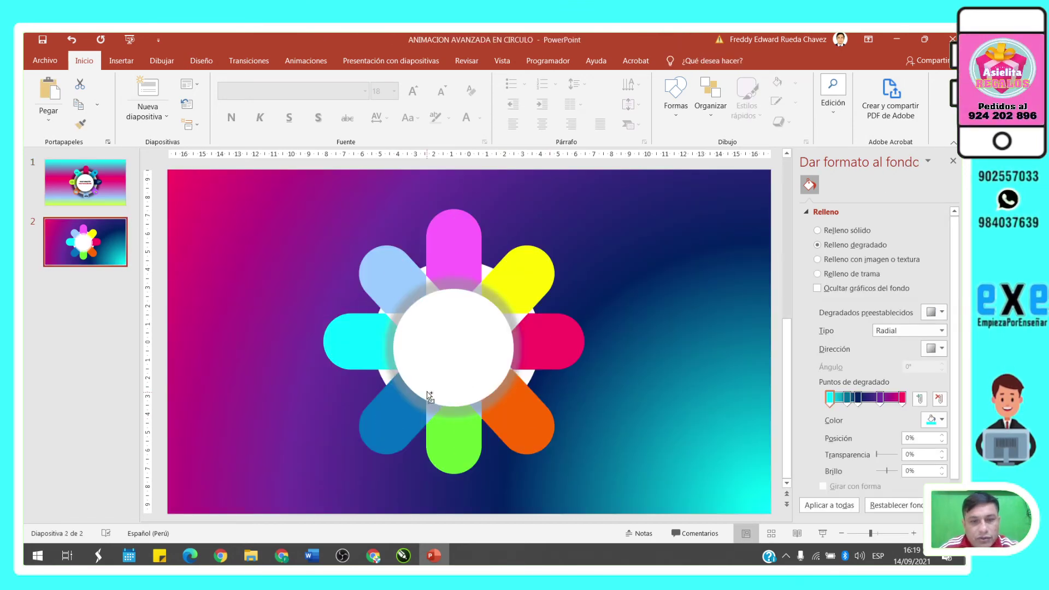
key(ctrl+v)
Place one icon per petal, heart on magenta through cart on yellow, then return to slide 1.
click(648, 285)
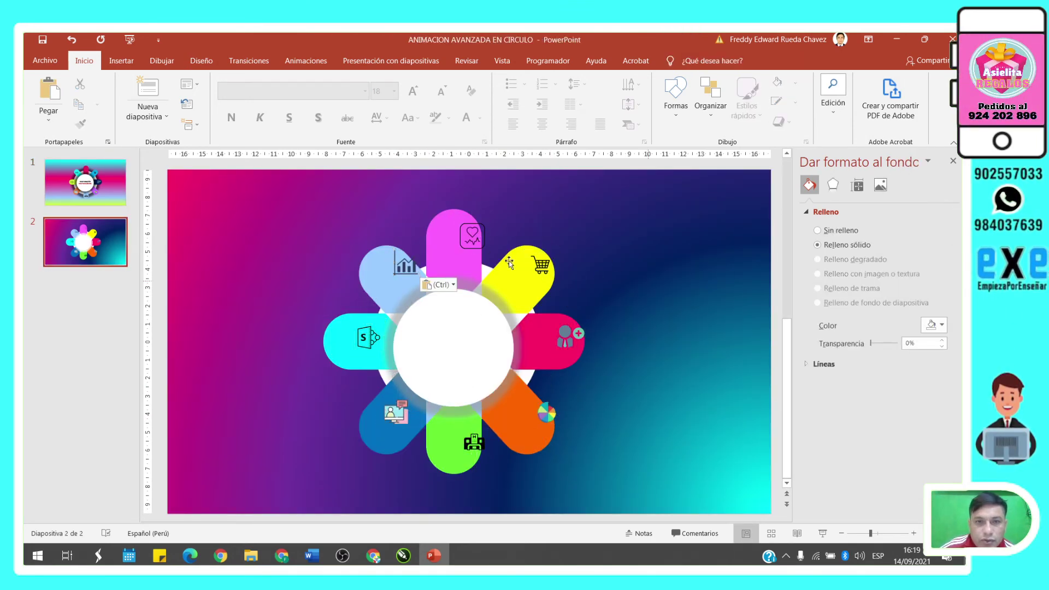
drag(477, 239, 458, 239)
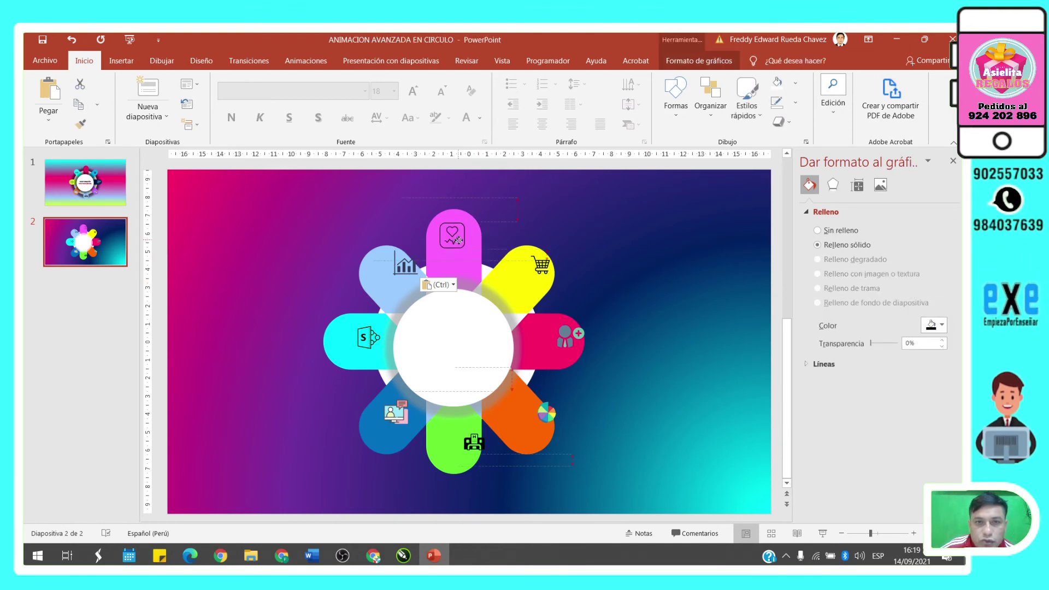
drag(403, 271, 382, 278)
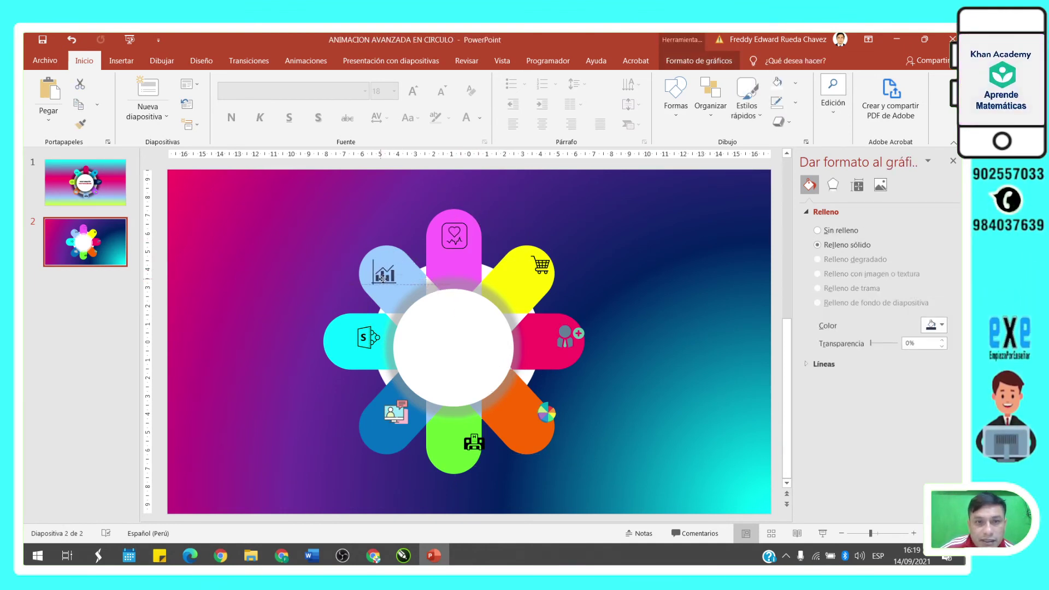
drag(369, 343, 358, 343)
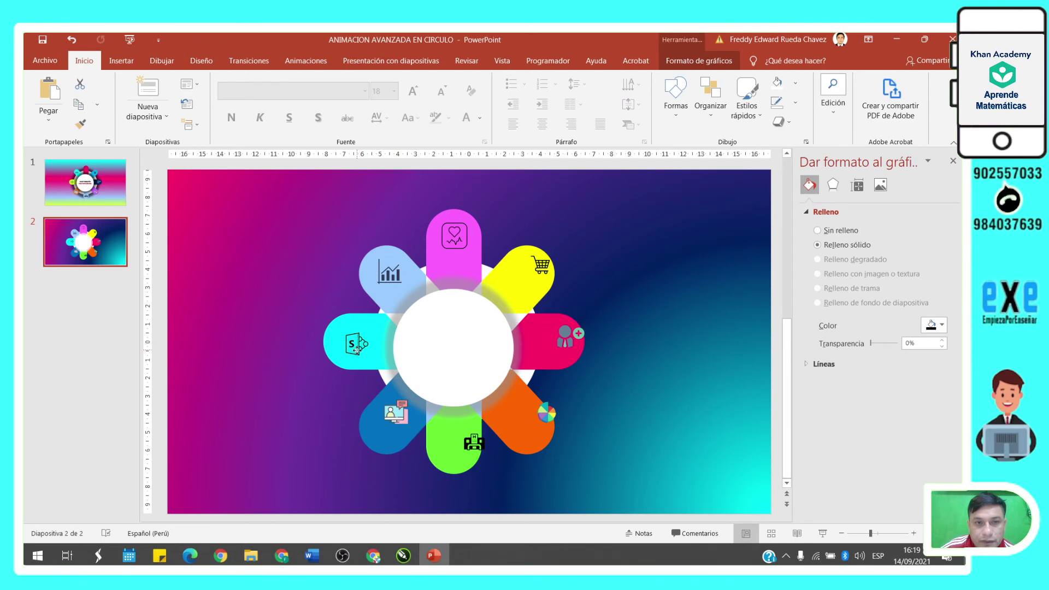
drag(389, 423, 383, 431)
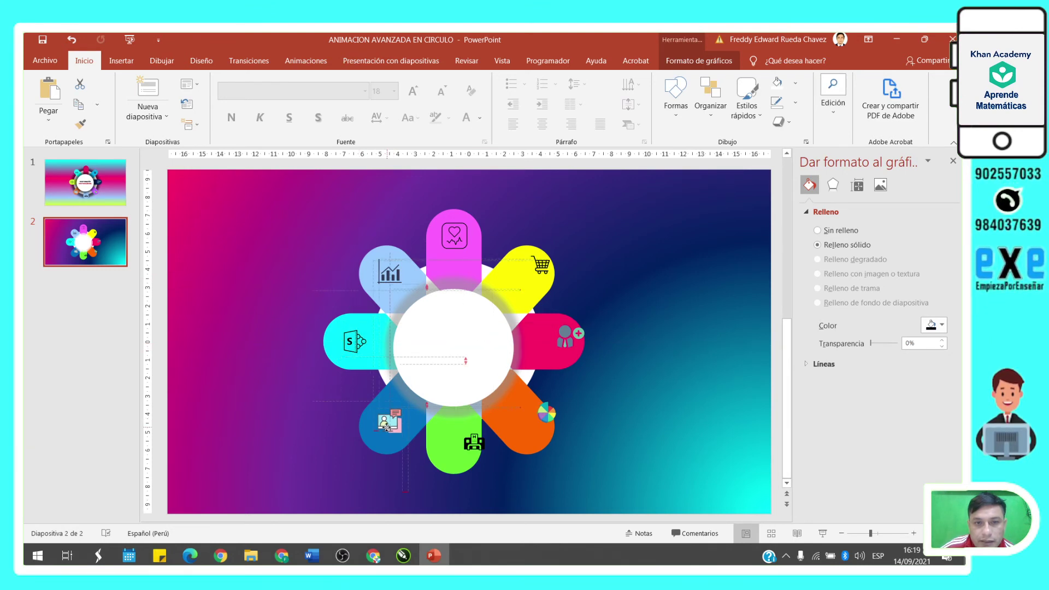
drag(474, 443, 462, 443)
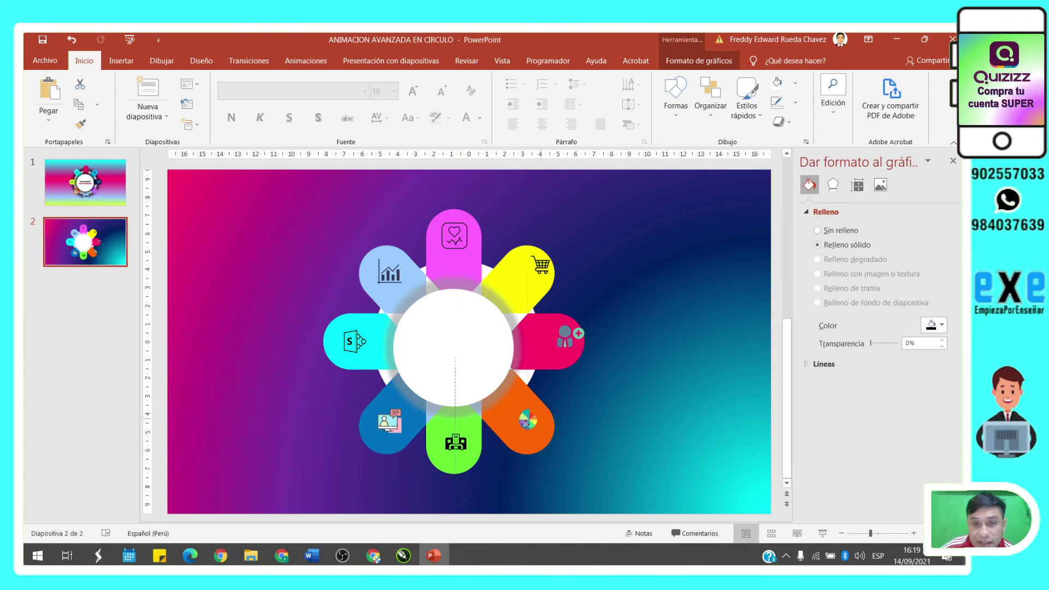
drag(539, 411, 530, 421)
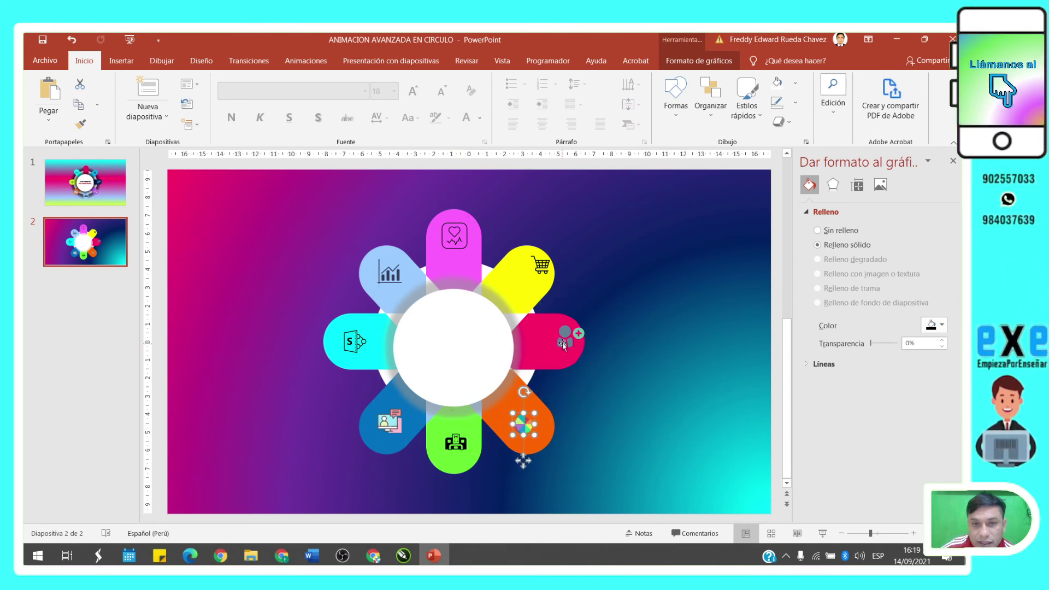
drag(558, 342, 549, 350)
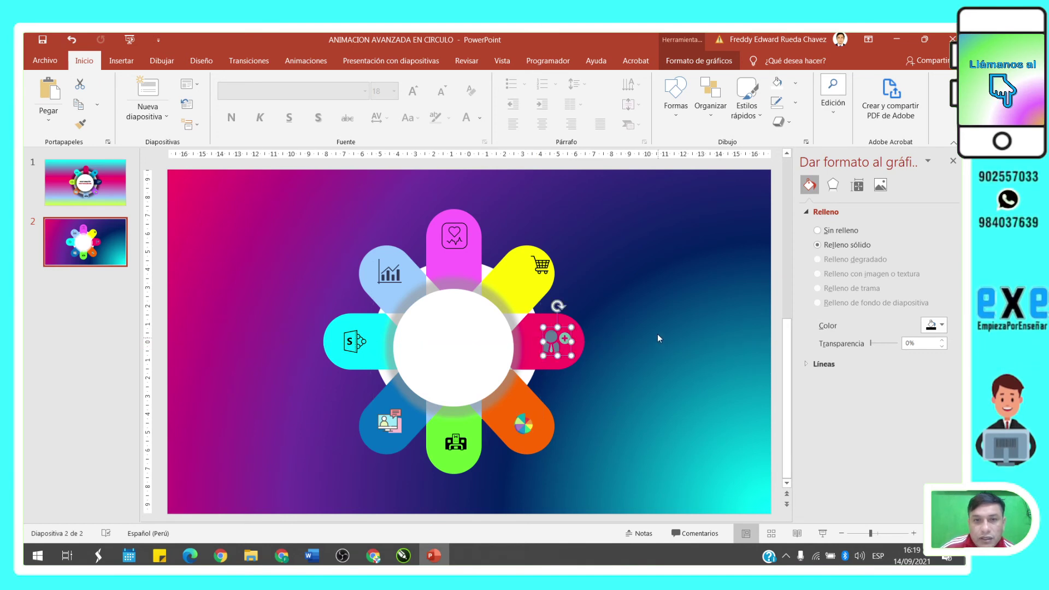
drag(542, 270, 530, 272)
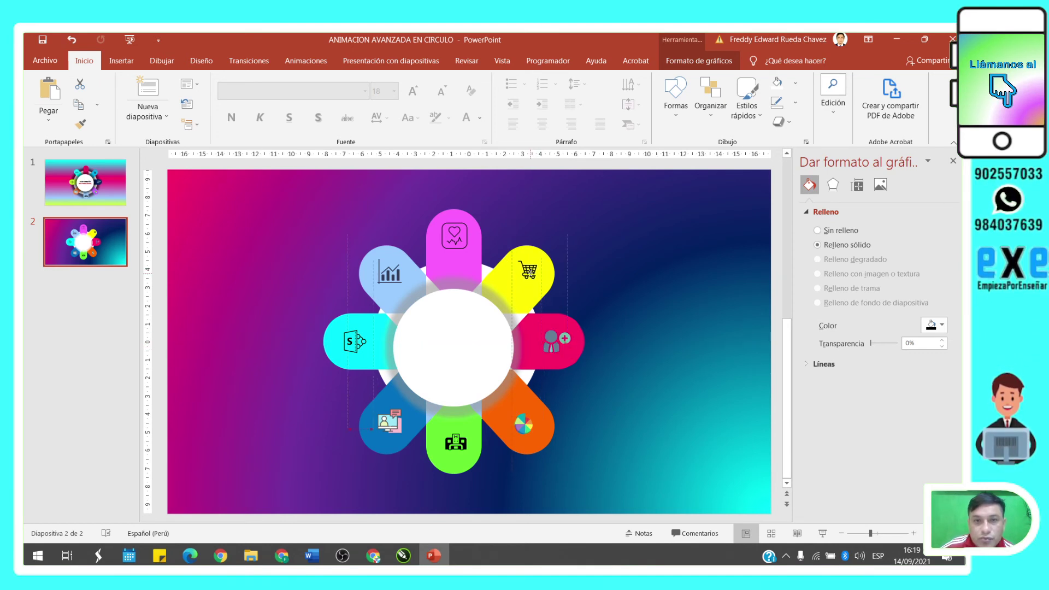
click(272, 273)
Add a two-line 'COMPUTACIÓN E / INFORMÁTICA' text box, centred in the flower's white core.
scroll(158, 213, up, 1)
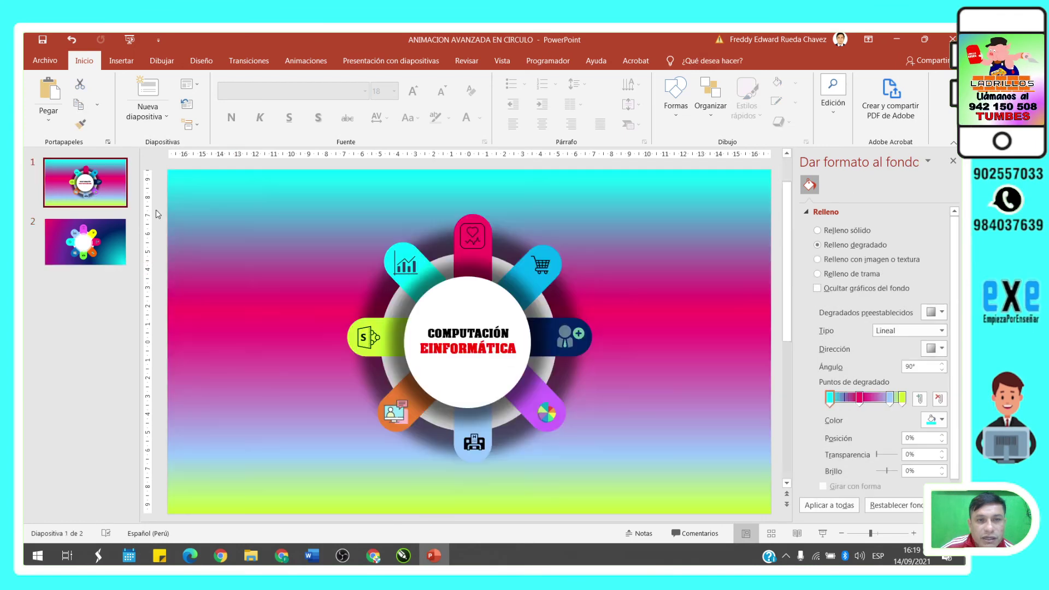
scroll(459, 361, down, 1)
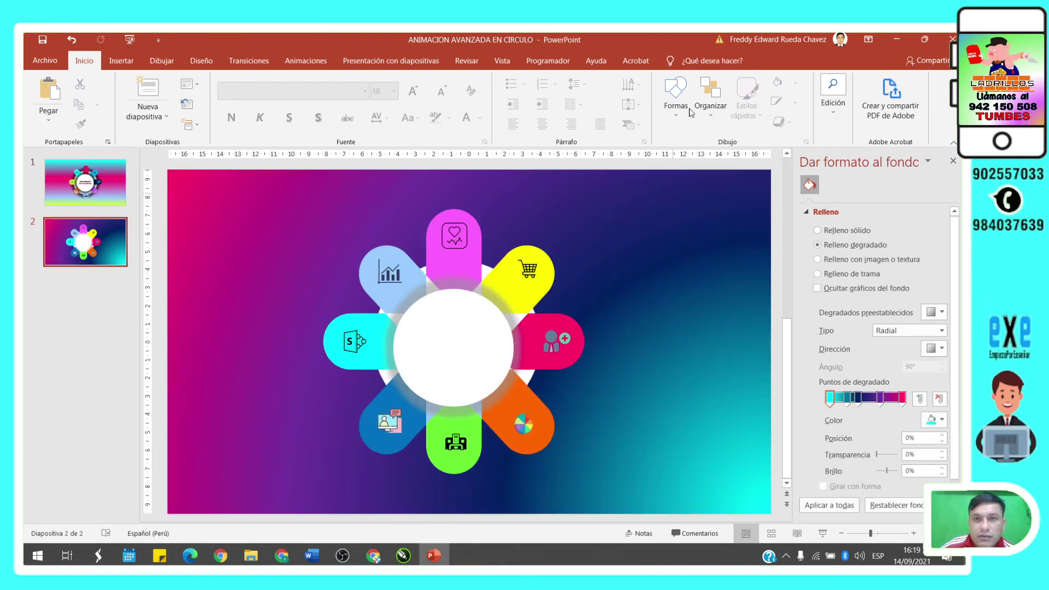
click(676, 98)
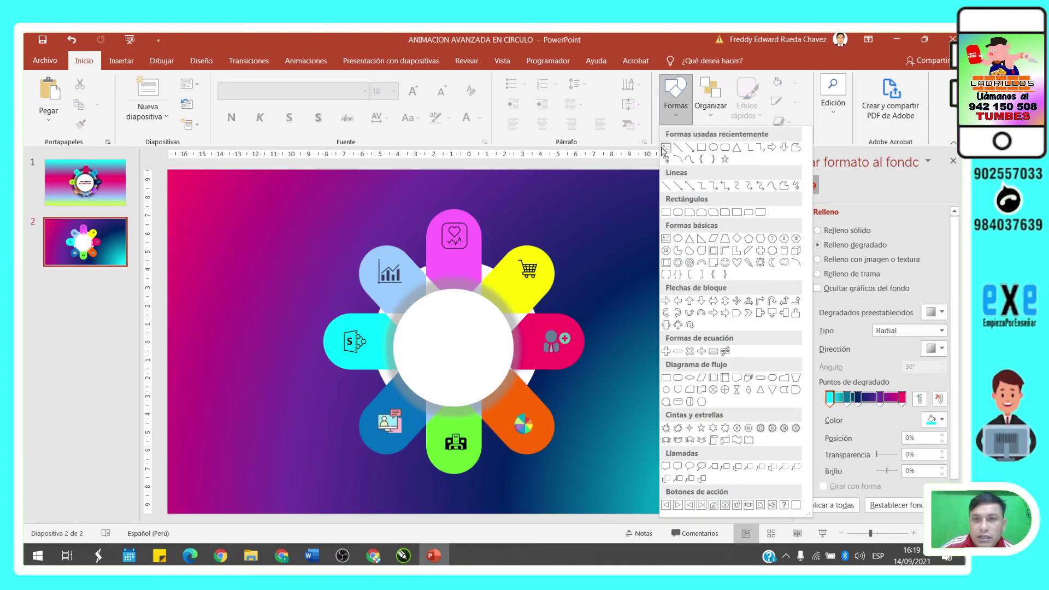
click(665, 147)
click(584, 238)
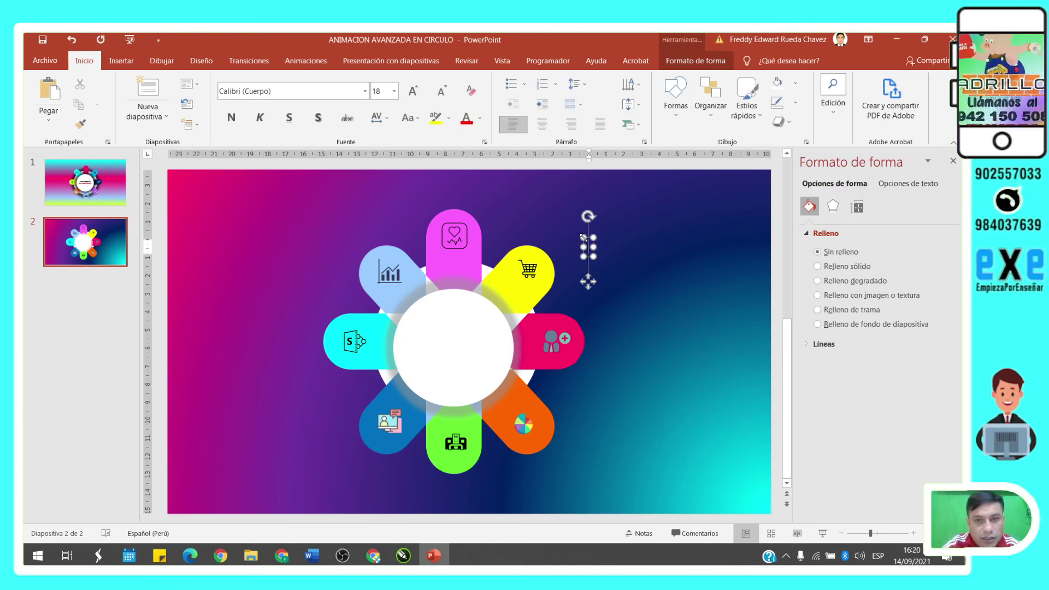
text(COMPUTACIÓN)
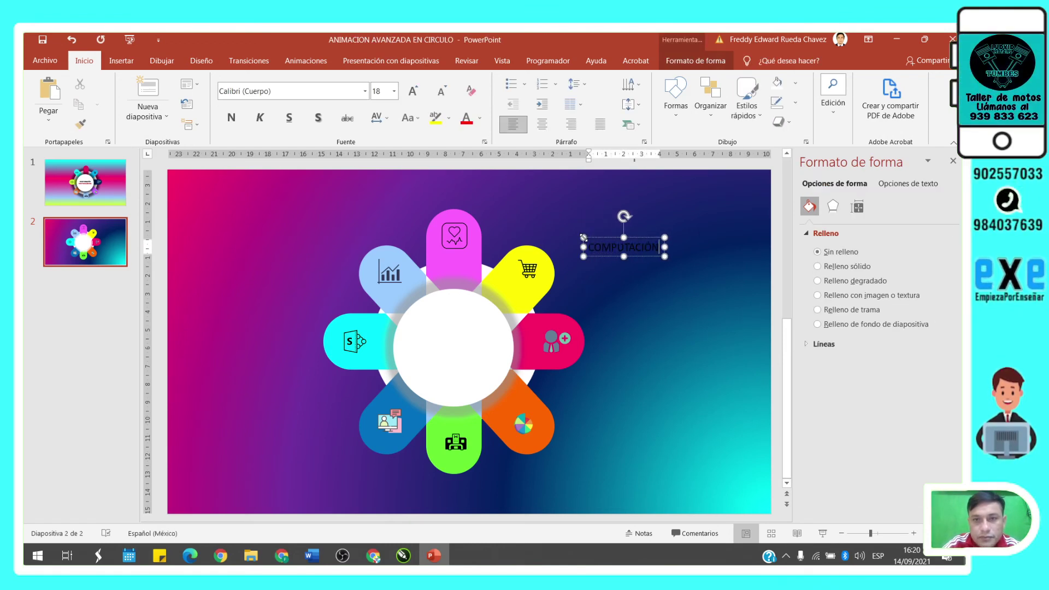
text( E)
key(Return)
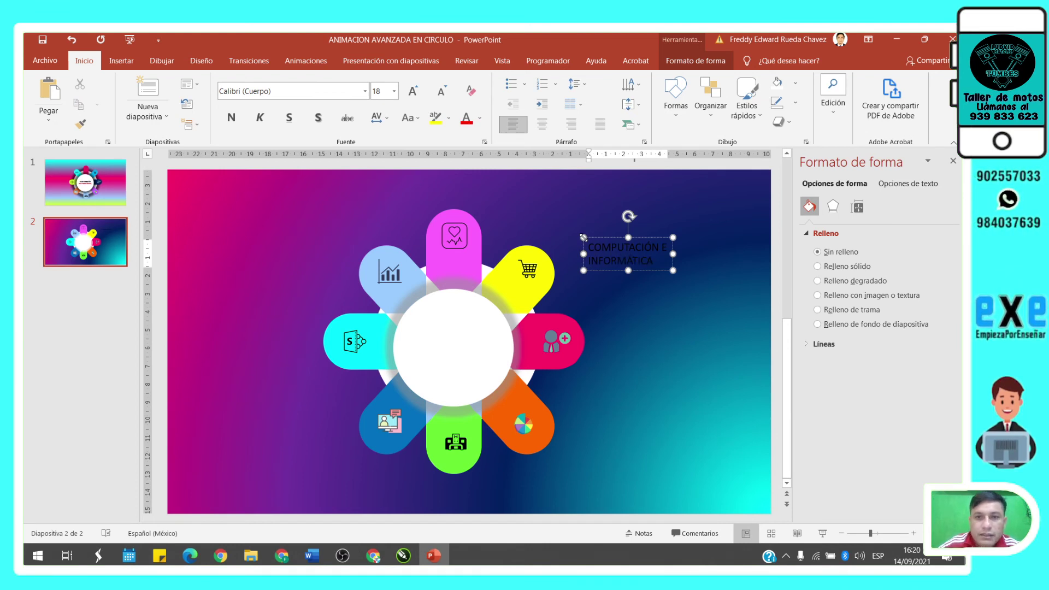
drag(594, 239, 467, 354)
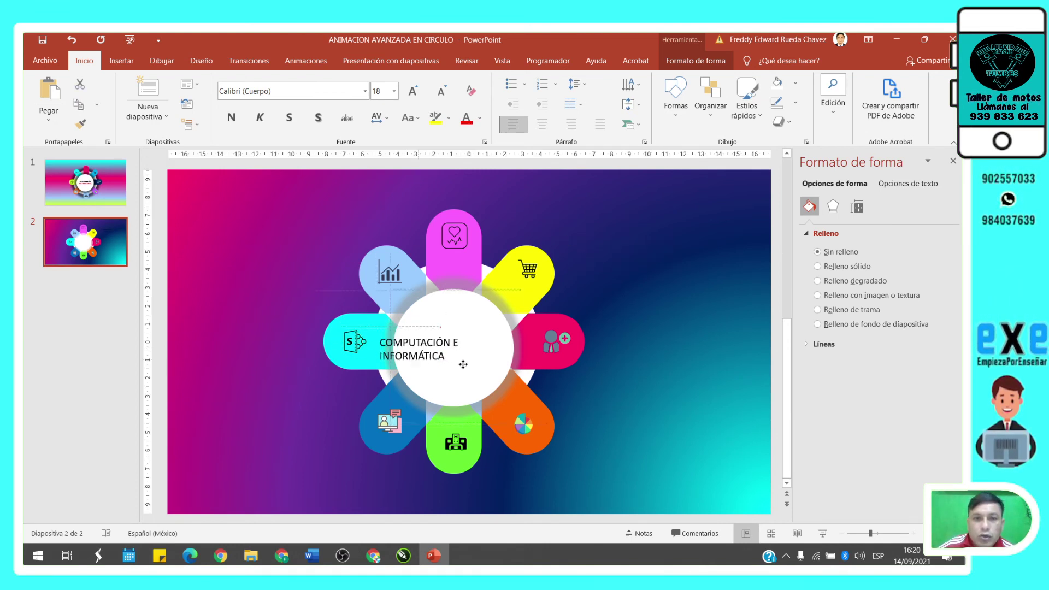
key(ctrl+t)
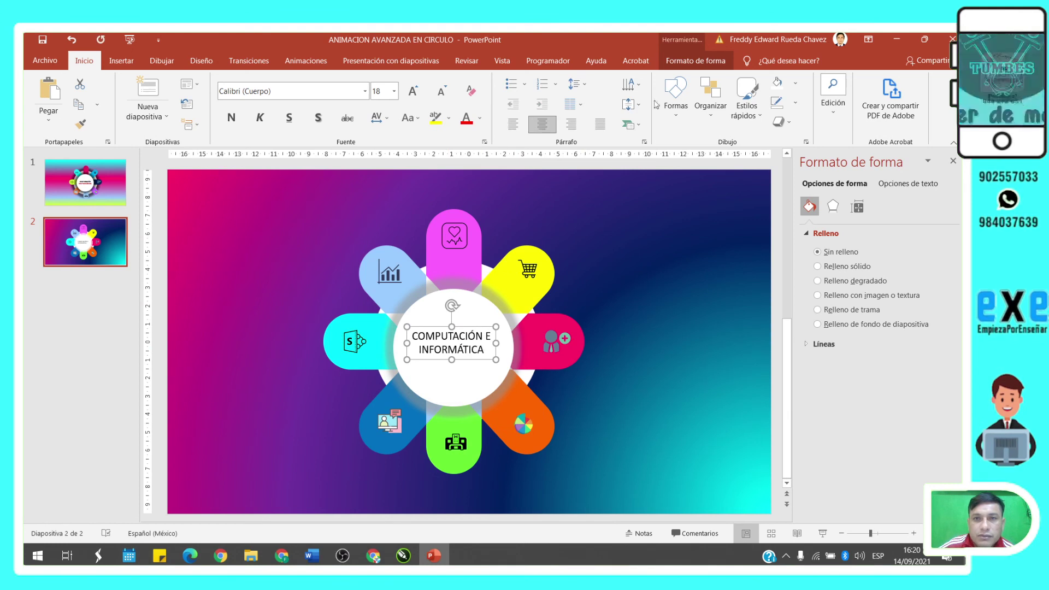
Apply a white-outlined WordArt style to the centre text and set its font to ADAY DEMO.
click(692, 61)
click(528, 101)
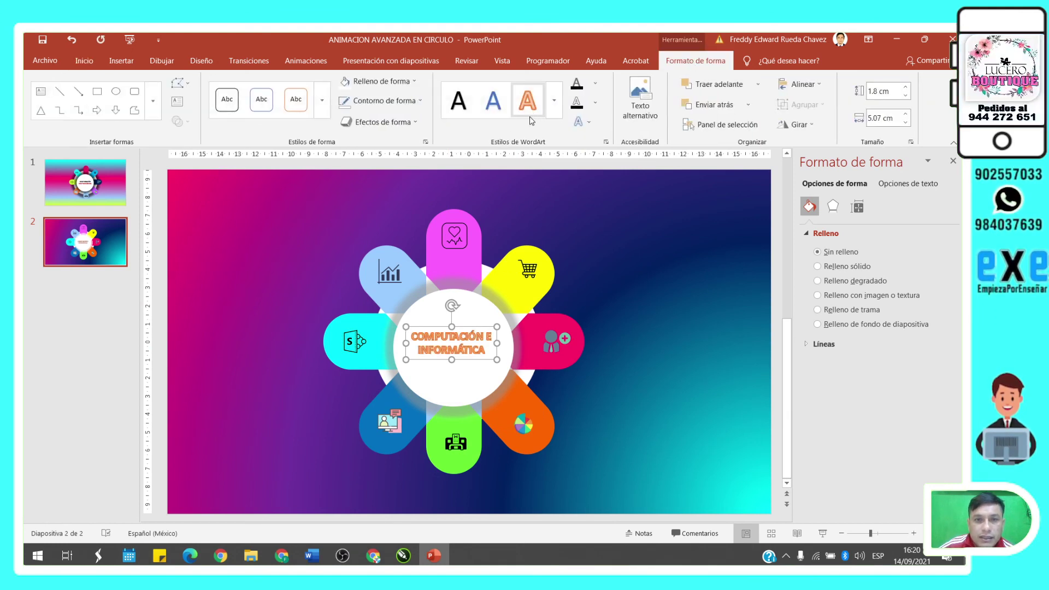
click(553, 108)
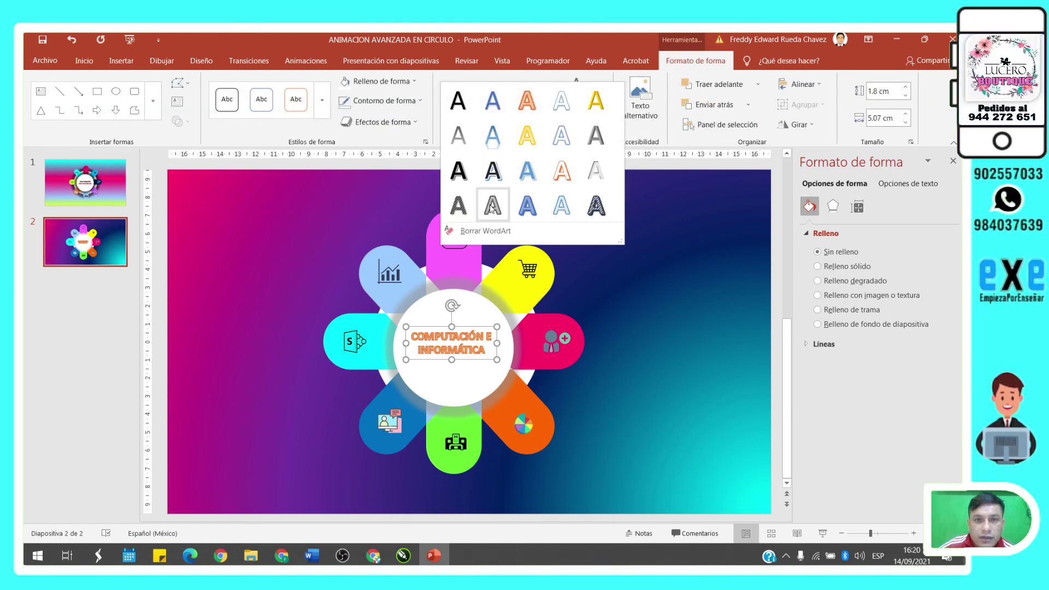
click(492, 174)
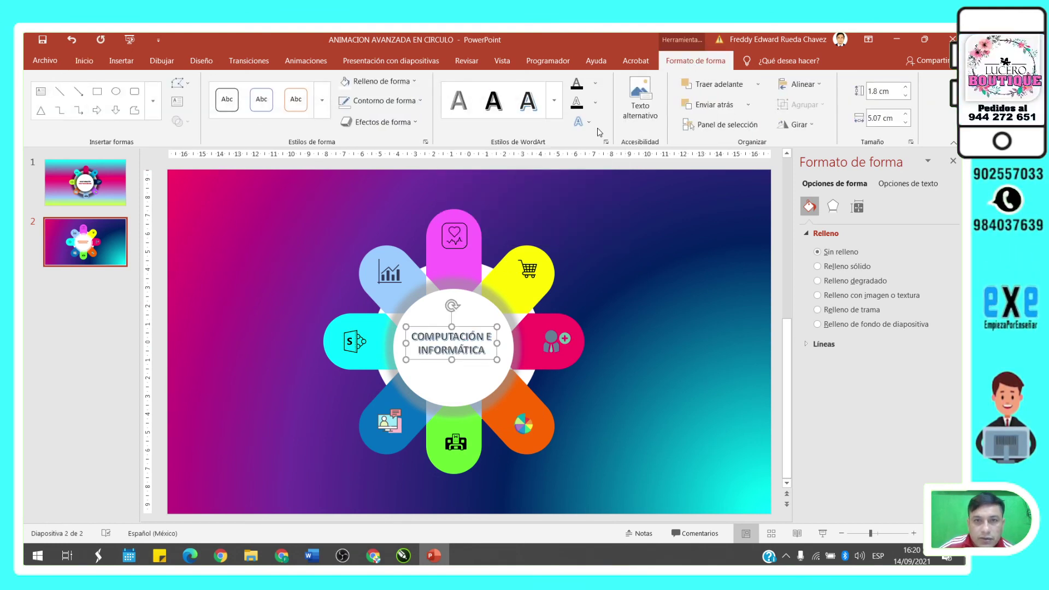
click(84, 61)
click(364, 91)
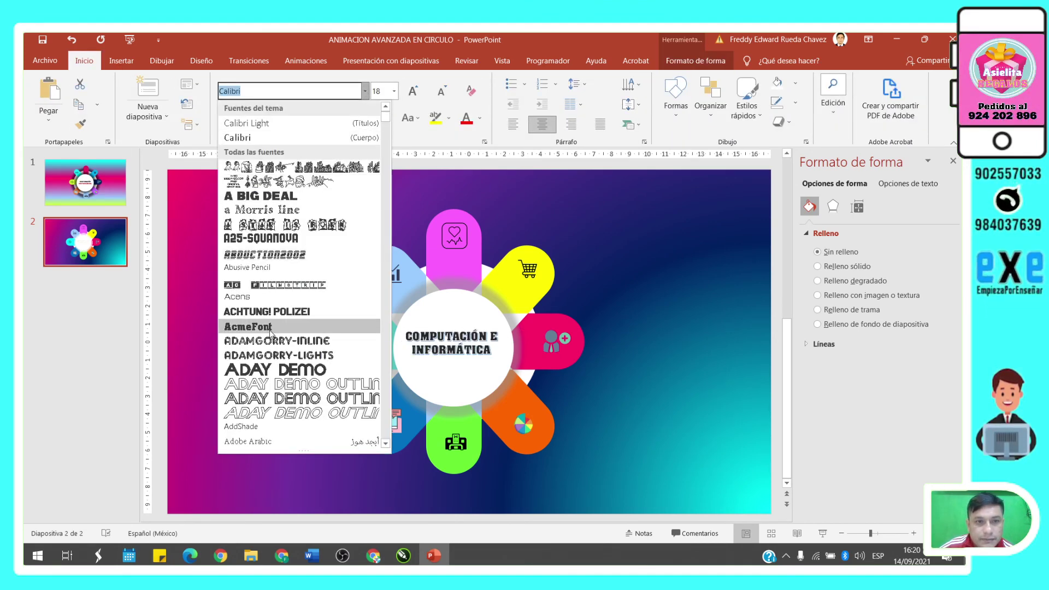
click(265, 373)
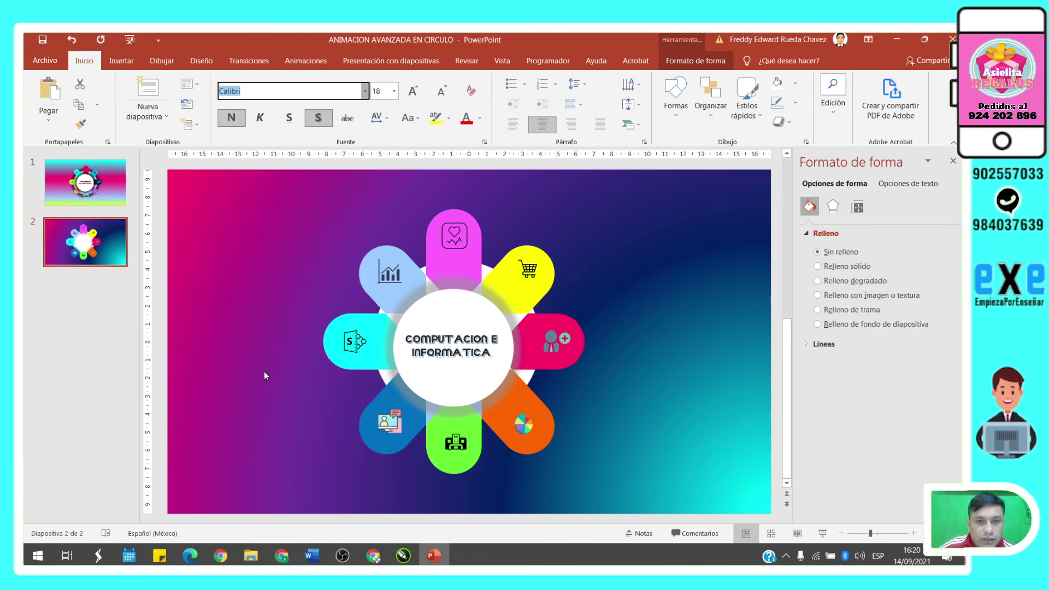
Give the centre text a yellow fill and a red outline.
click(696, 61)
click(595, 85)
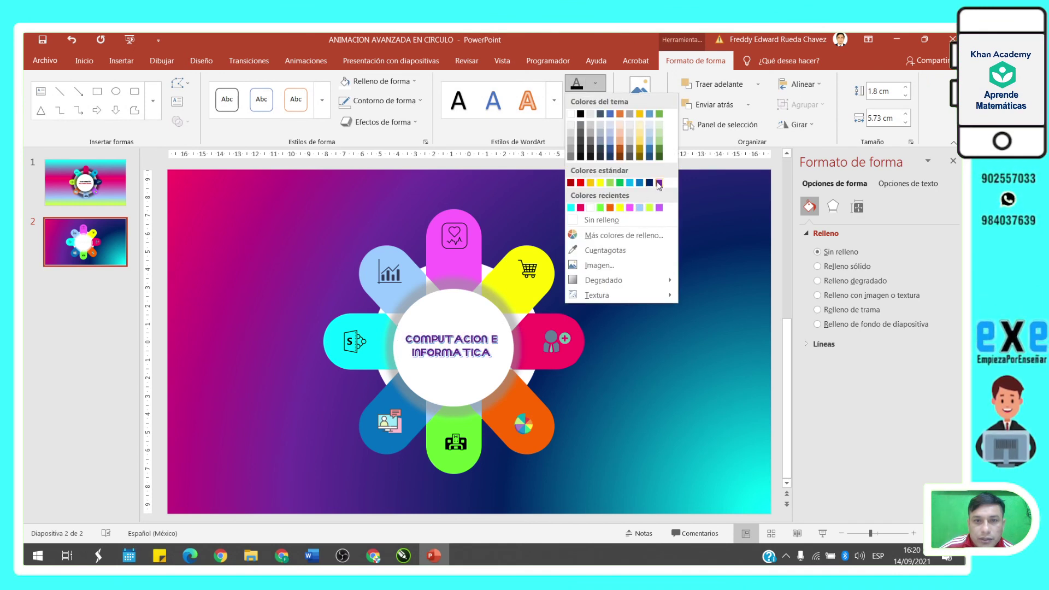
click(659, 208)
click(596, 101)
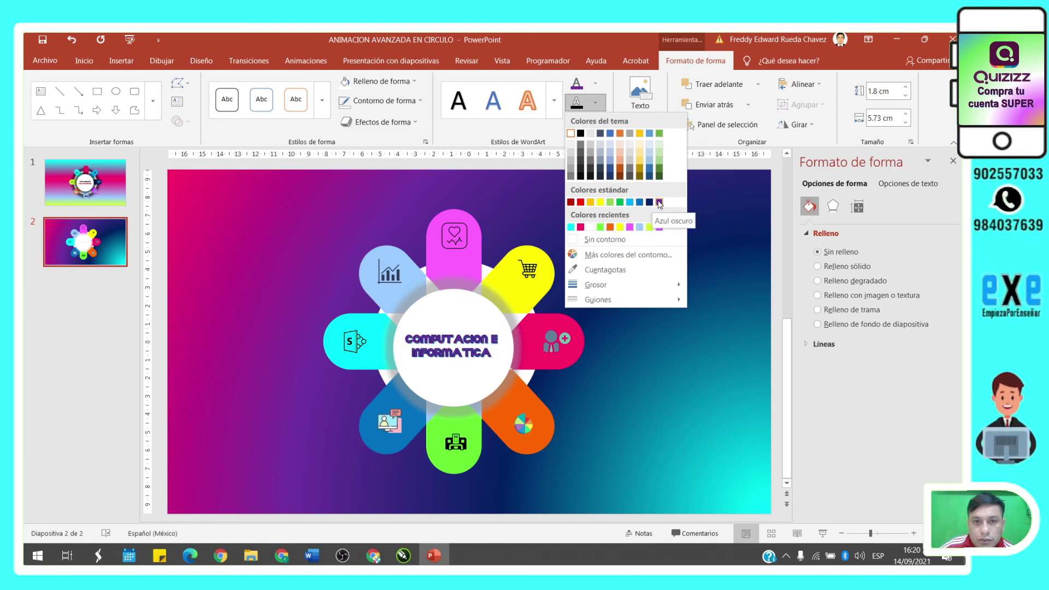
click(581, 202)
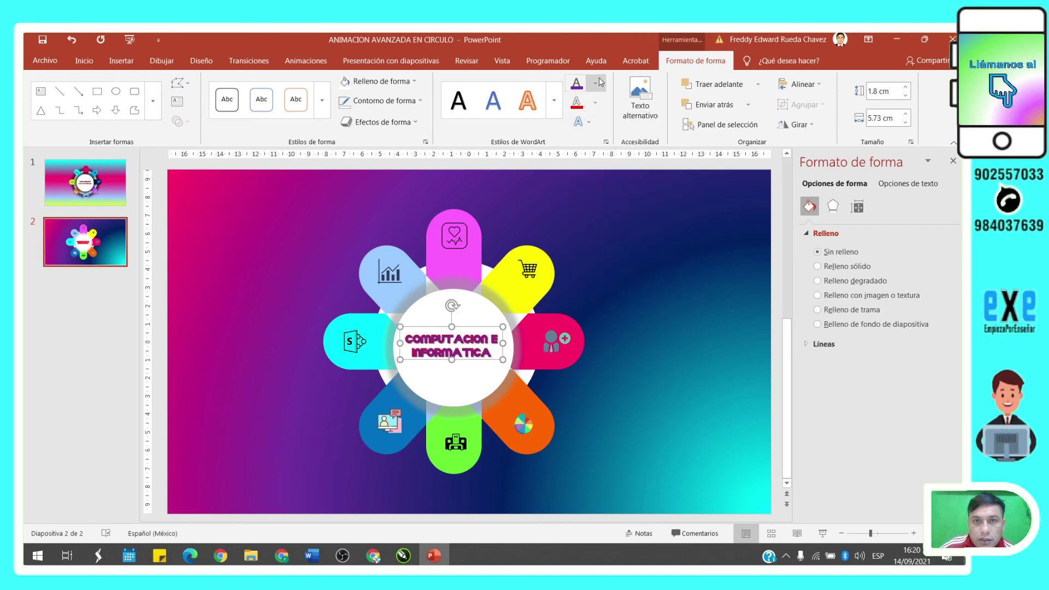
click(598, 83)
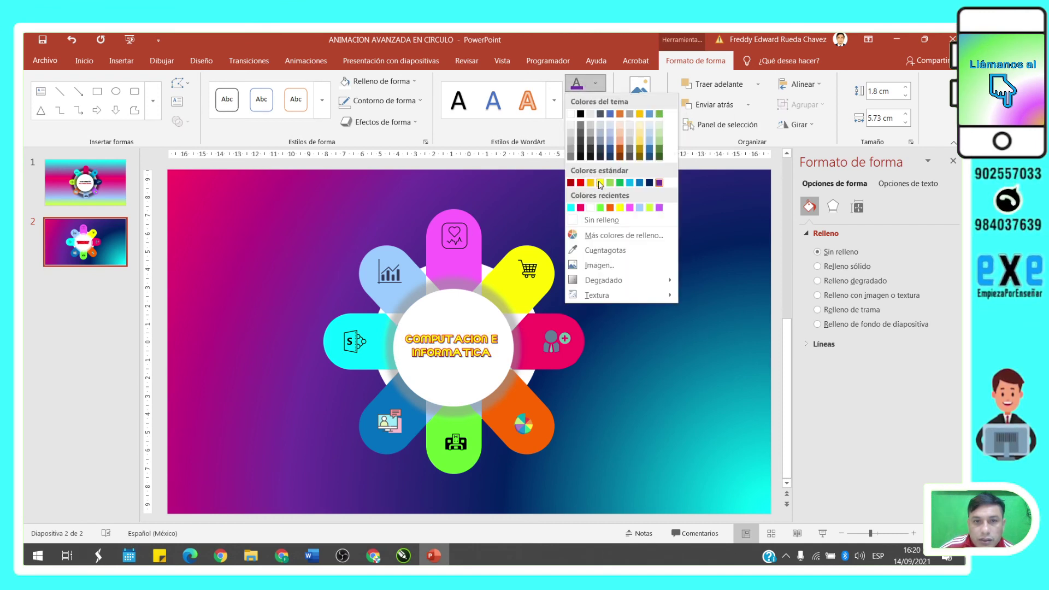
click(601, 183)
Add an orange glow to the text and preview slide 2 as a slideshow.
click(580, 121)
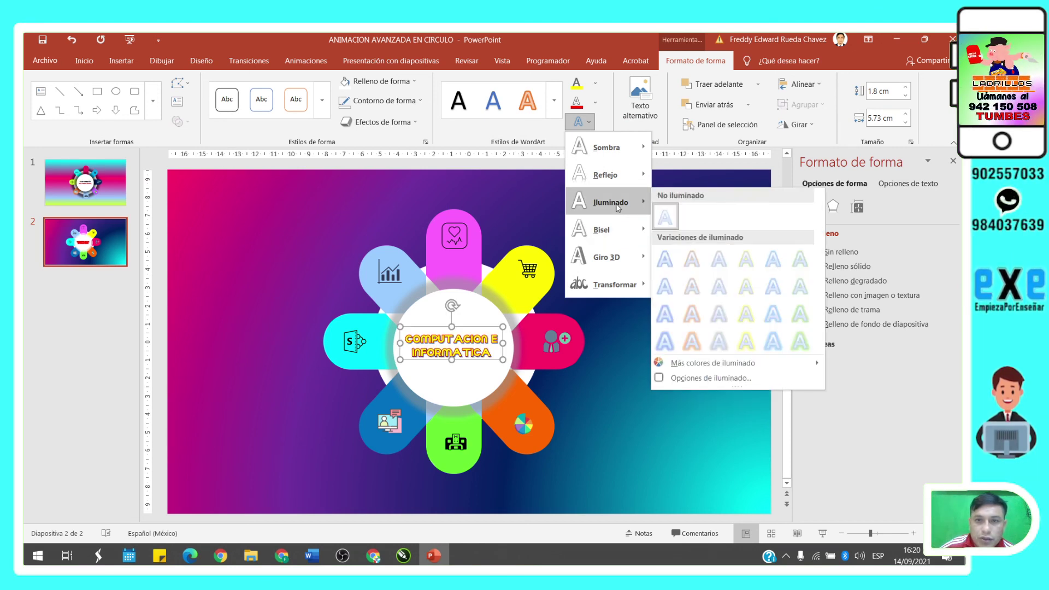
mouse_move(608, 202)
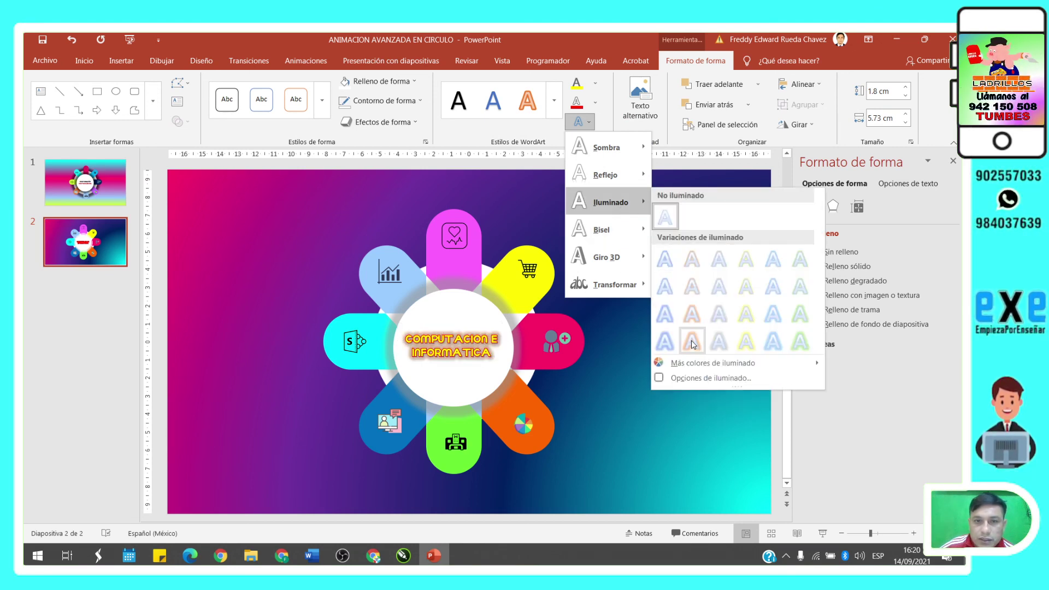
click(693, 344)
click(658, 368)
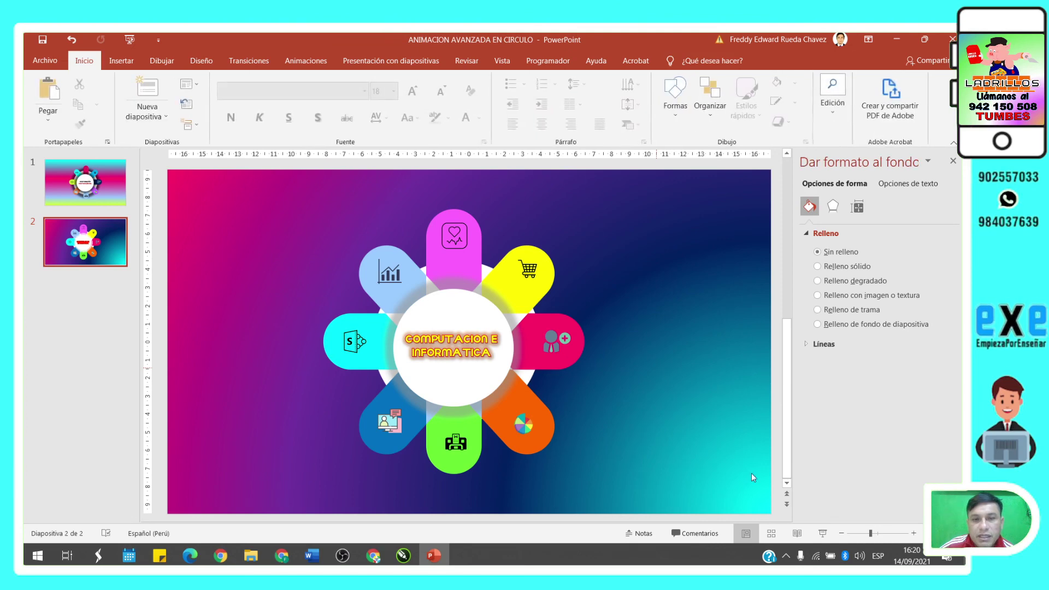
click(821, 532)
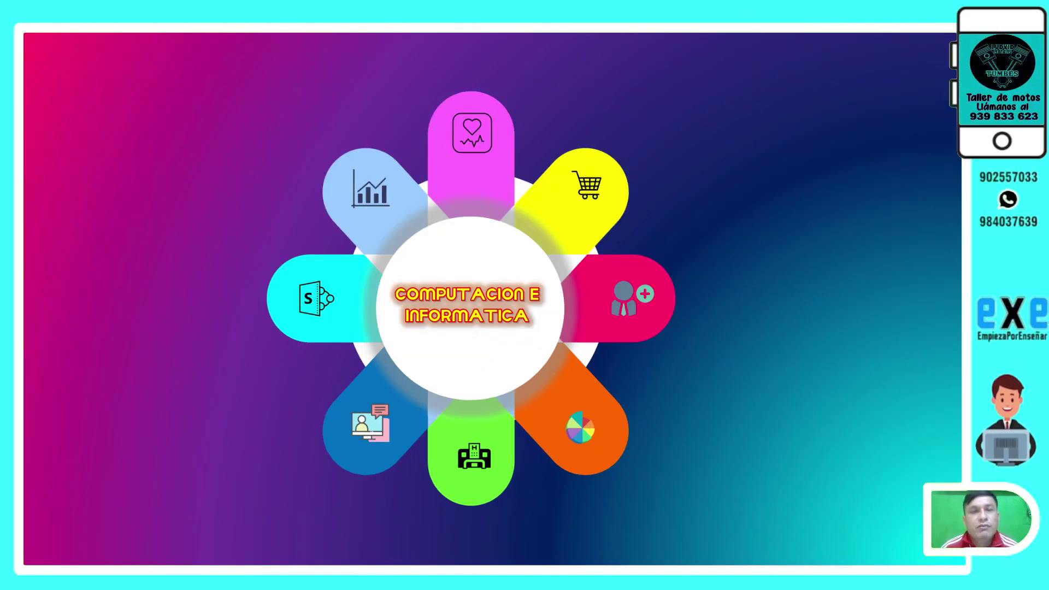